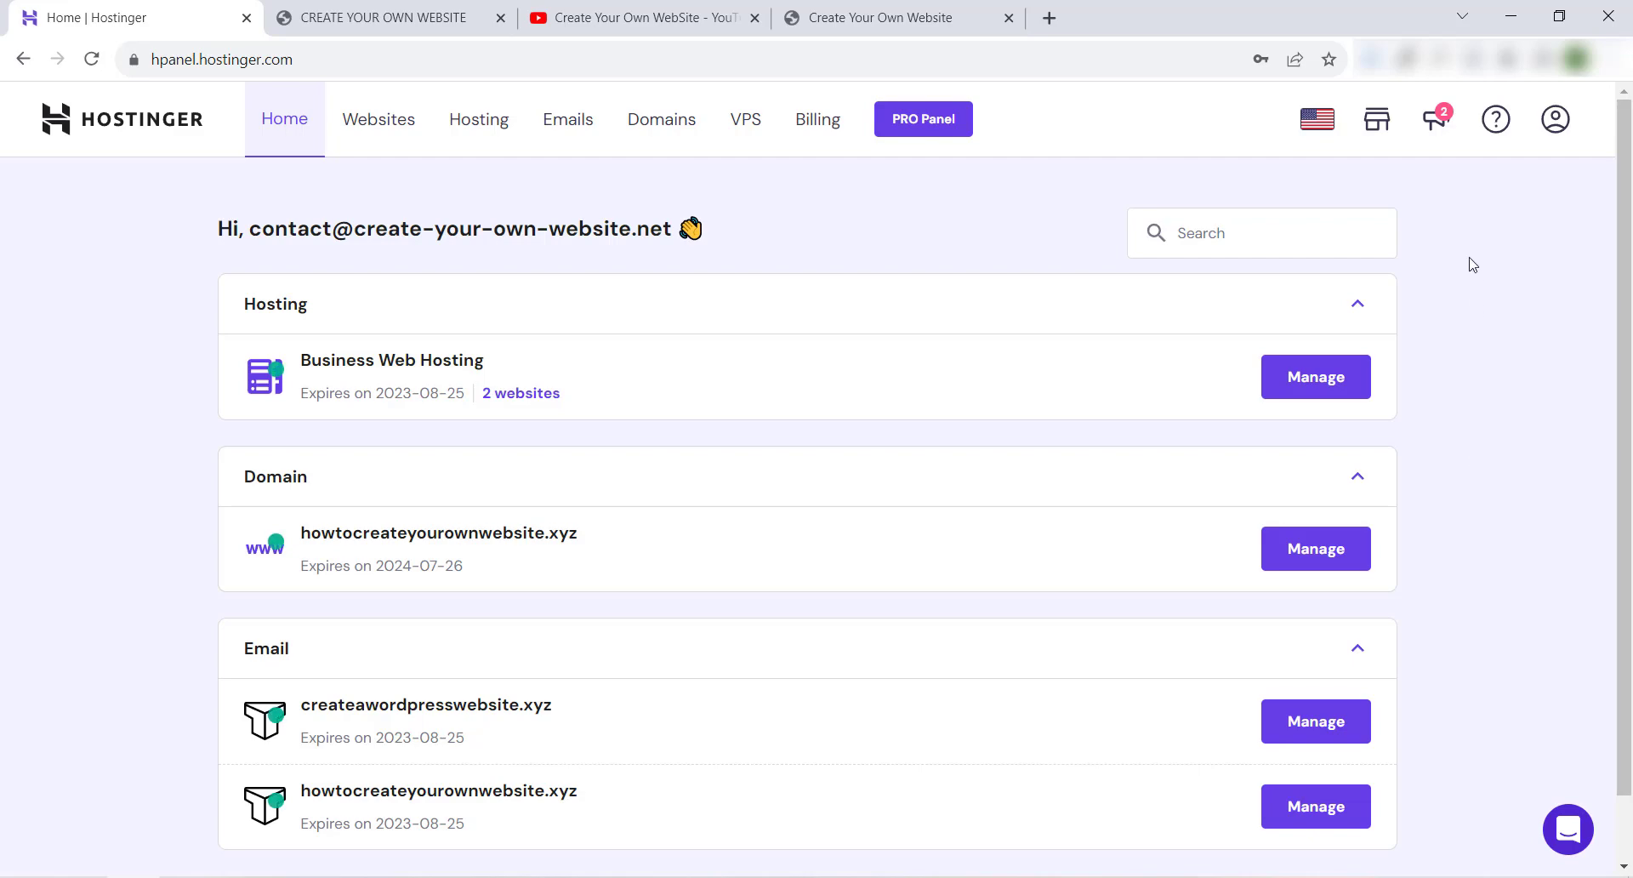
- Switch from the hPanel home to the Create Your Own Website tab
left_click(859, 24)
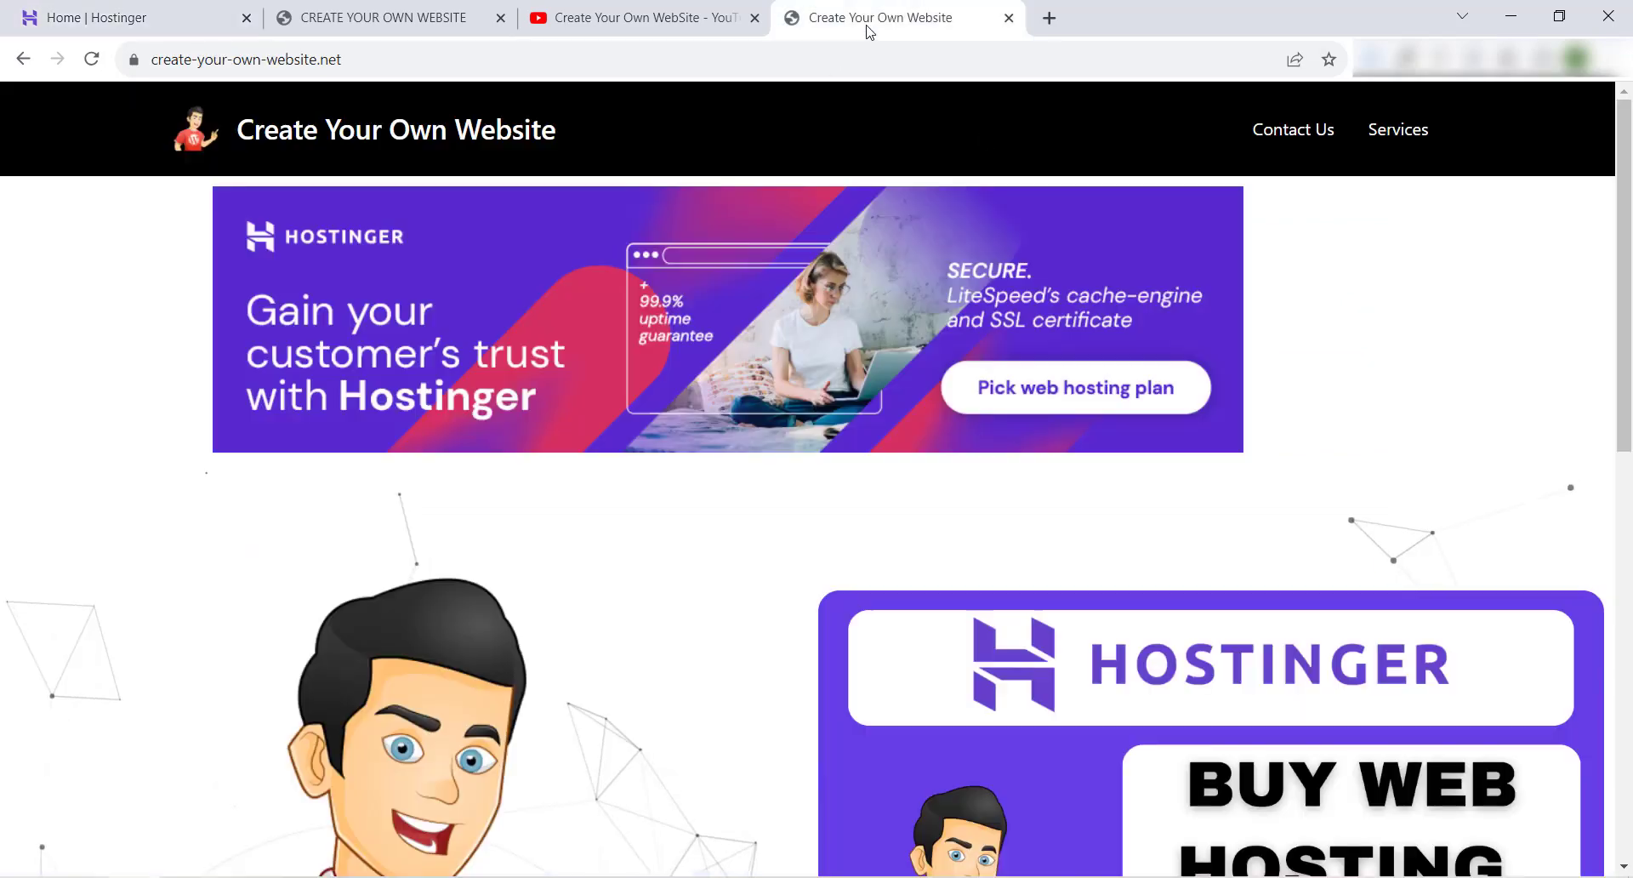
- Open the 'How to Buy Web Hosting from Hostinger 2023' banner video in a new tab and view it
scroll(1360, 394, "down", 4)
scroll(1365, 393, "down", 1)
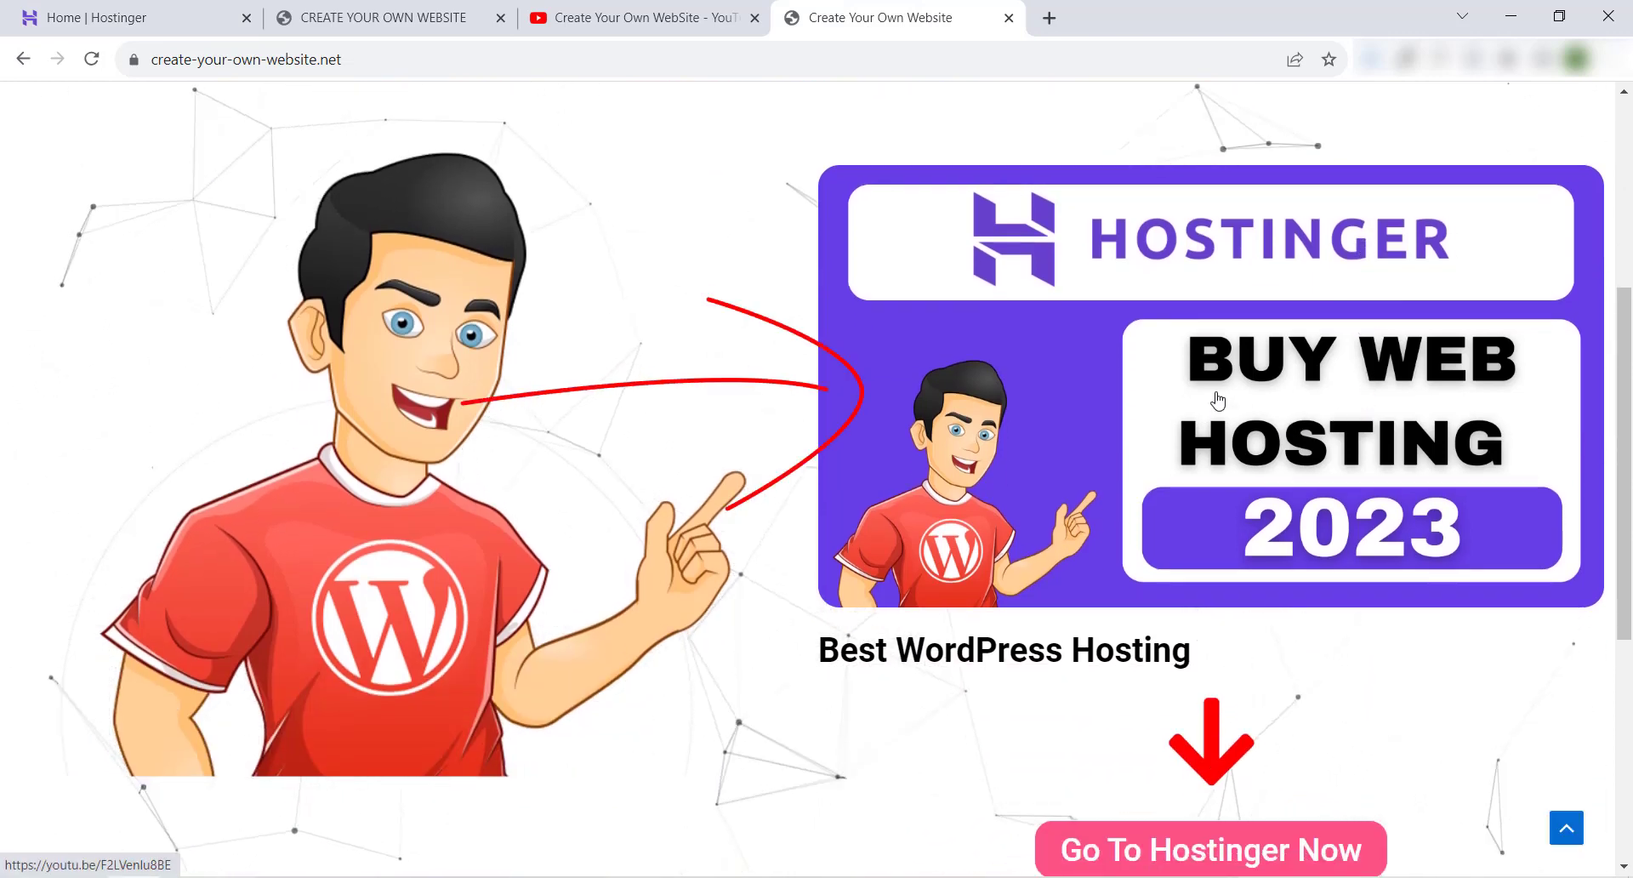
right_click(1161, 444)
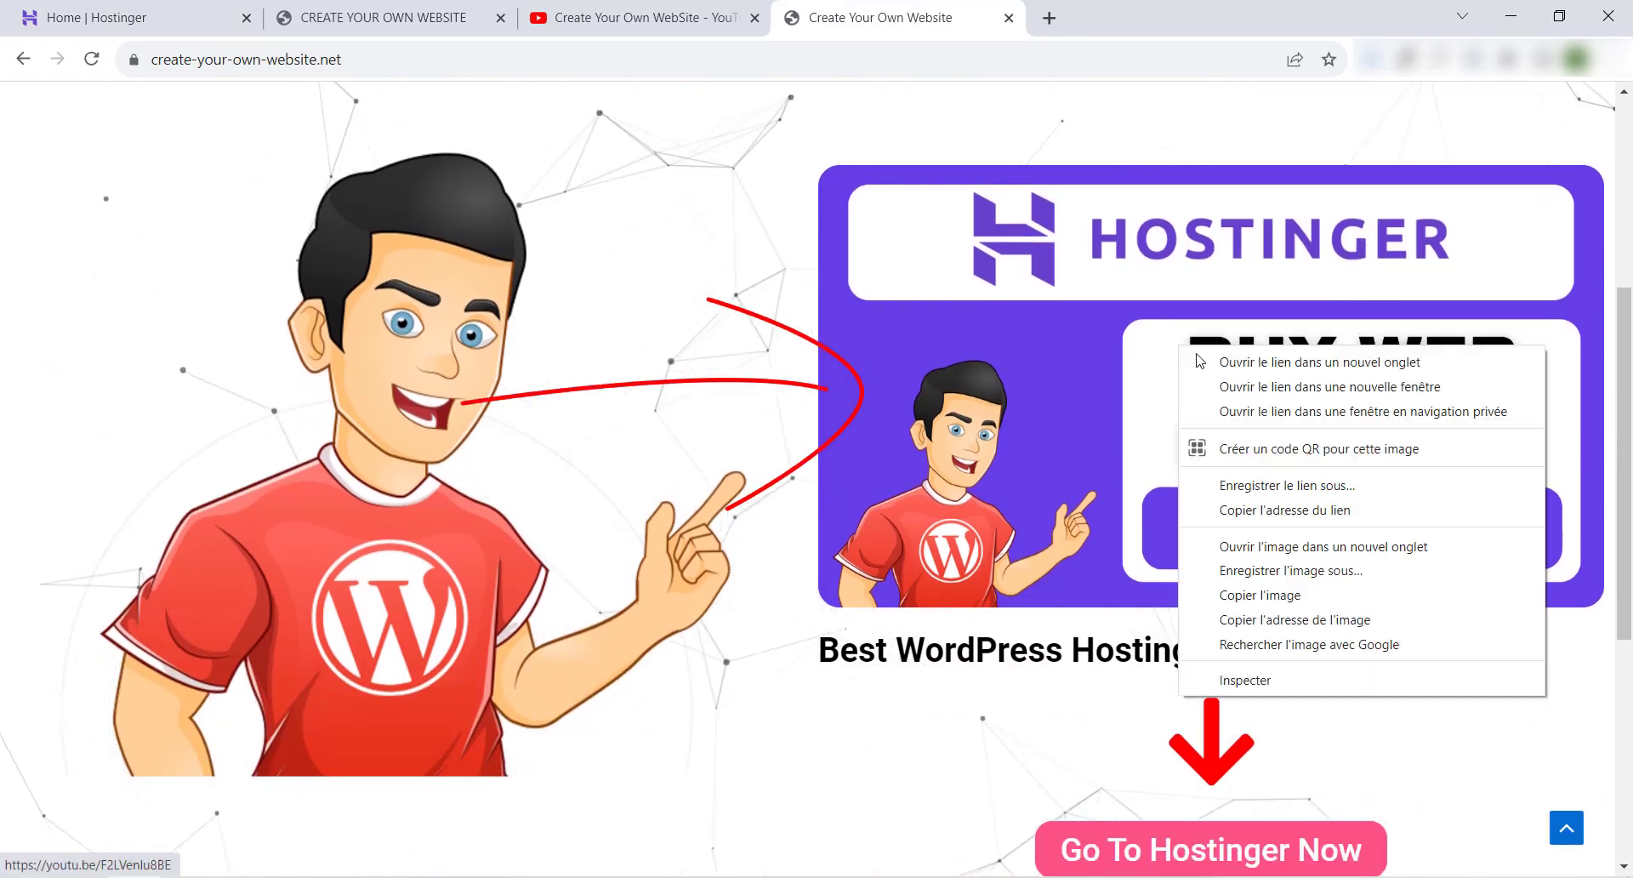
left_click(1250, 459)
left_click(1134, 9)
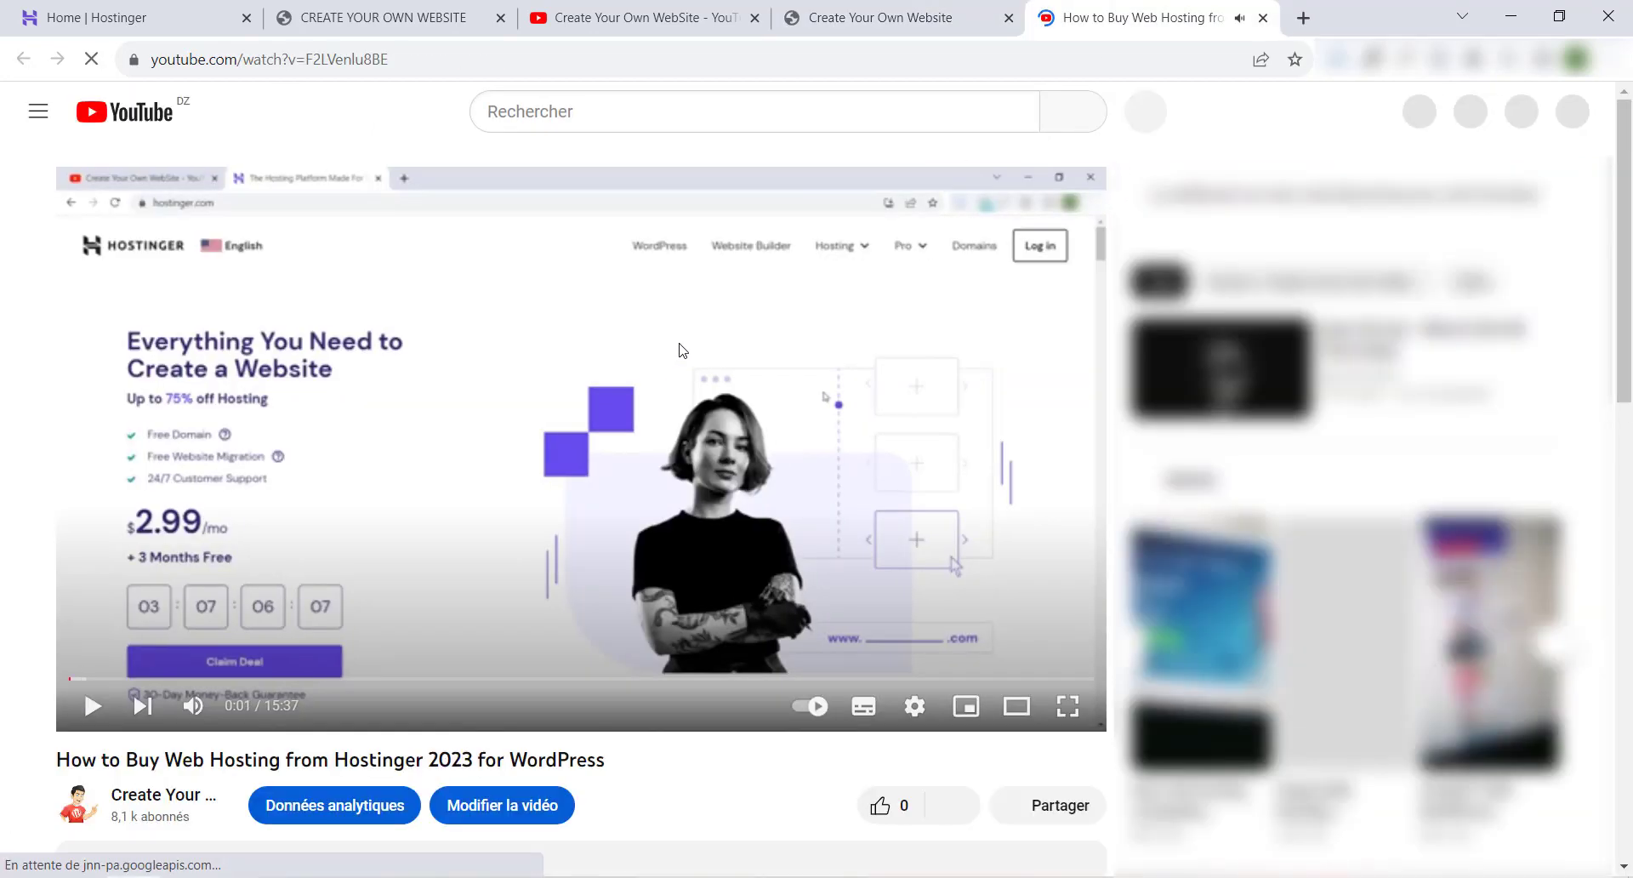
- Pause the hosting video at 0:01 and go back to the Create Your Own Website page
left_click(661, 336)
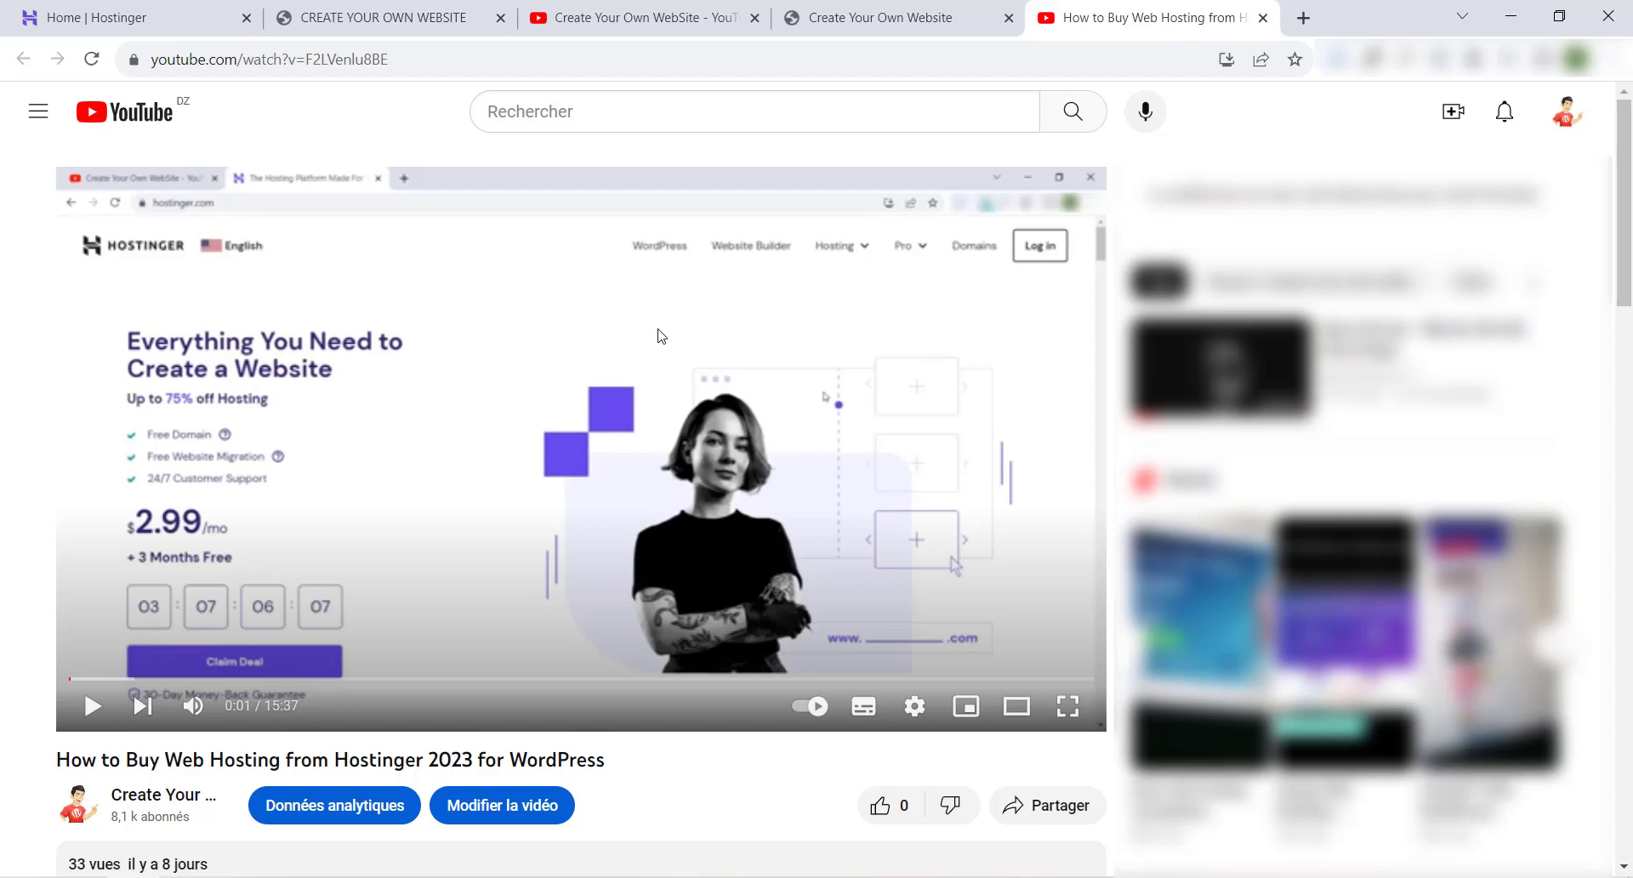
left_click(929, 12)
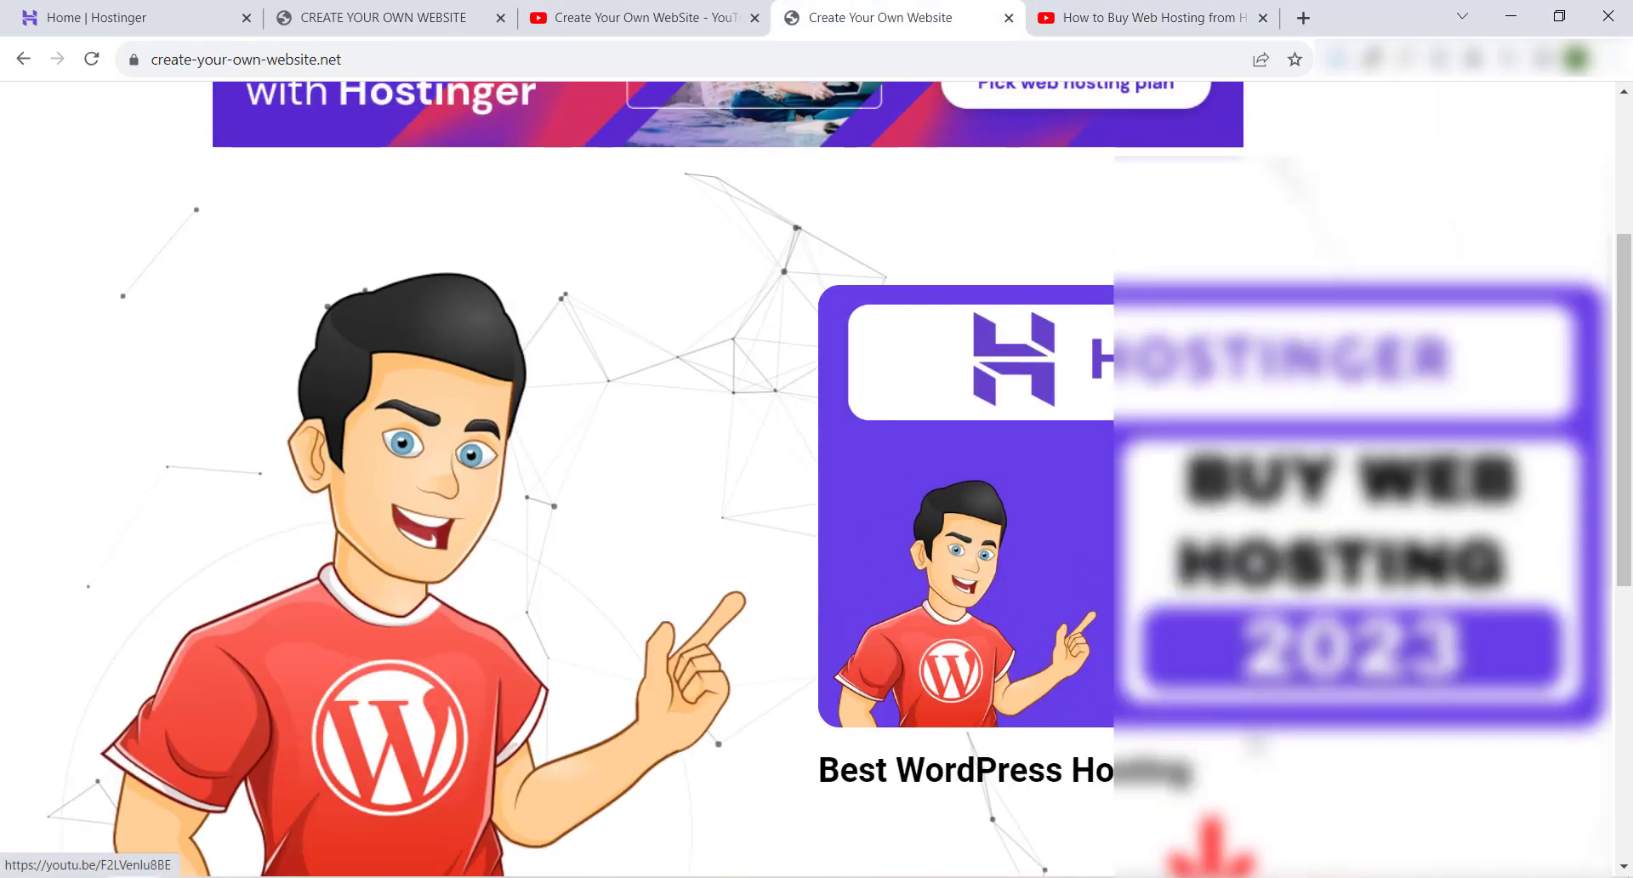
- Go to the Hostinger web hosting offer and scroll down to the plan cards
scroll(1222, 655, "down", 4)
left_click(1221, 655)
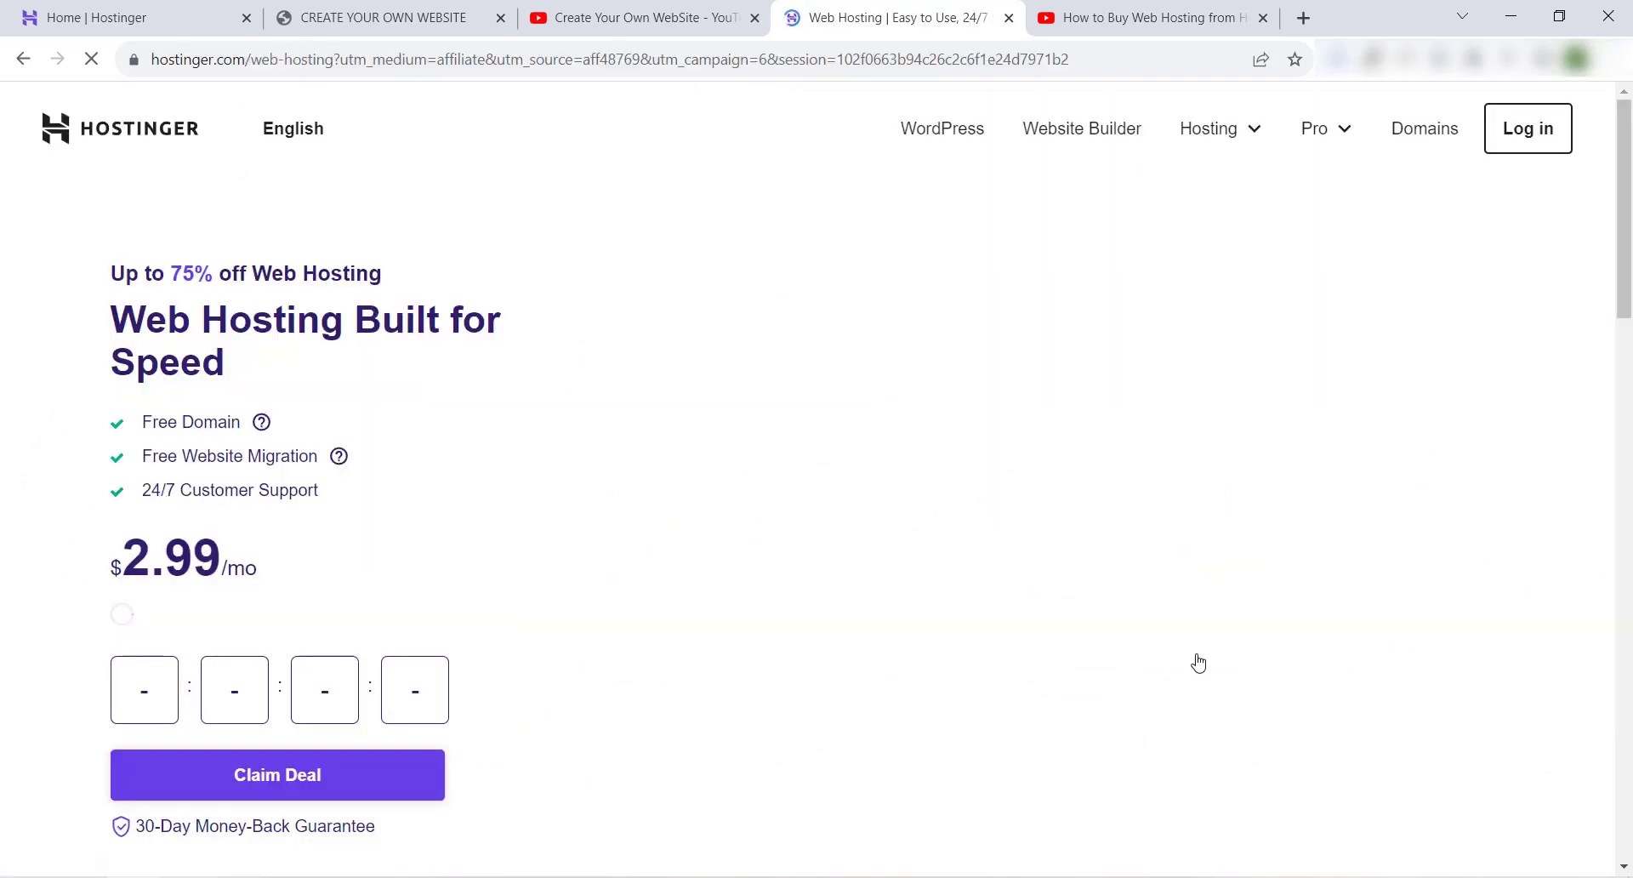
scroll(1351, 445, "down", 10)
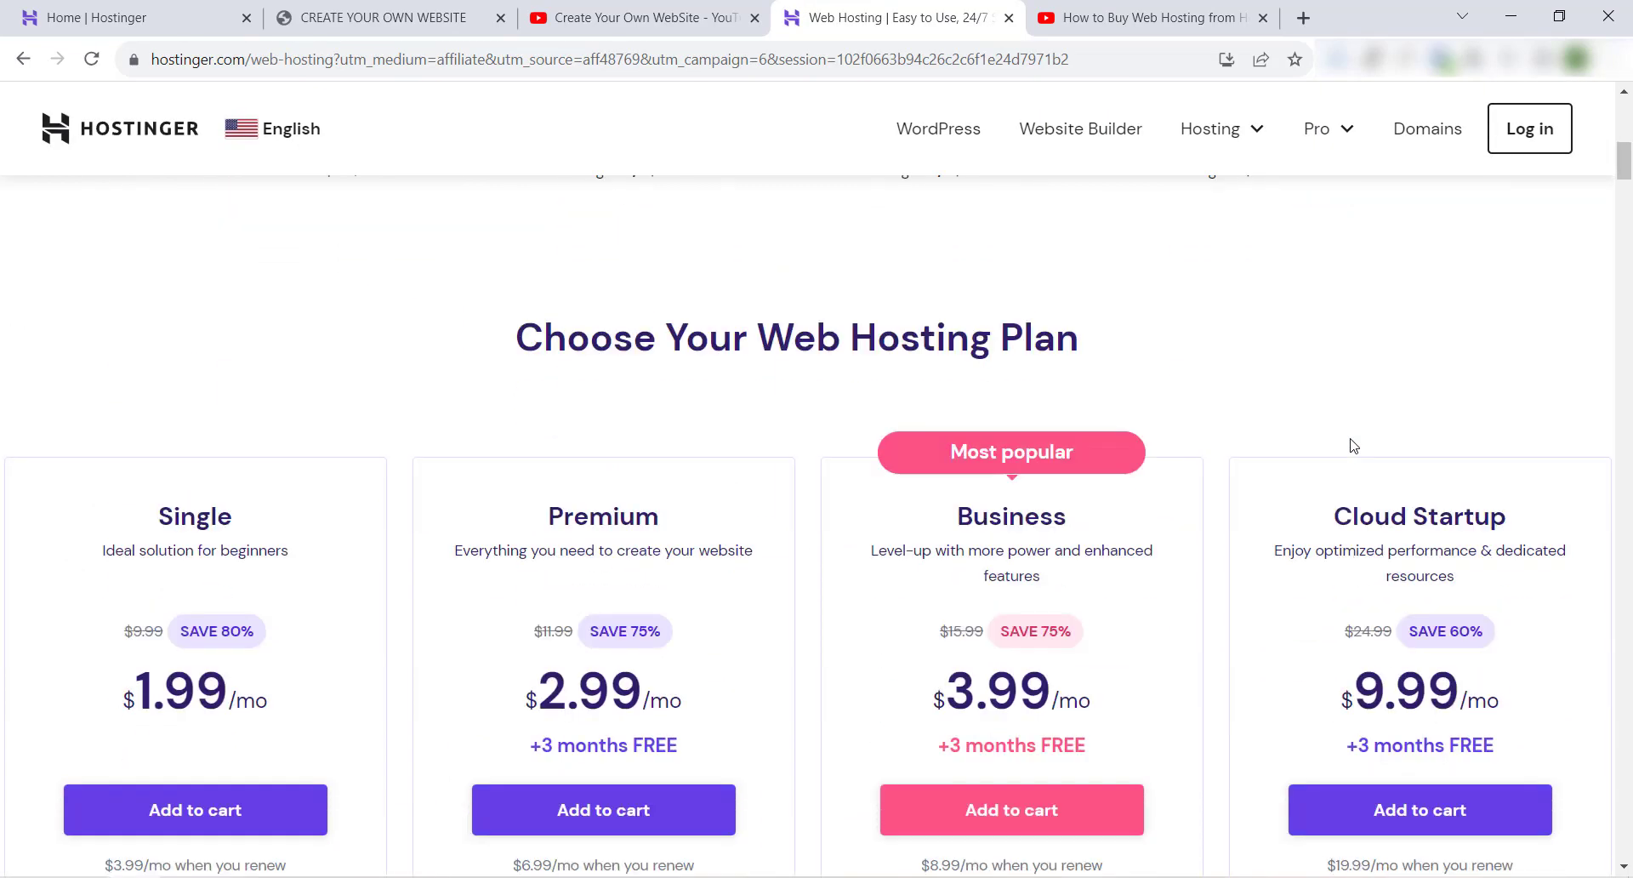
scroll(1352, 445, "down", 3)
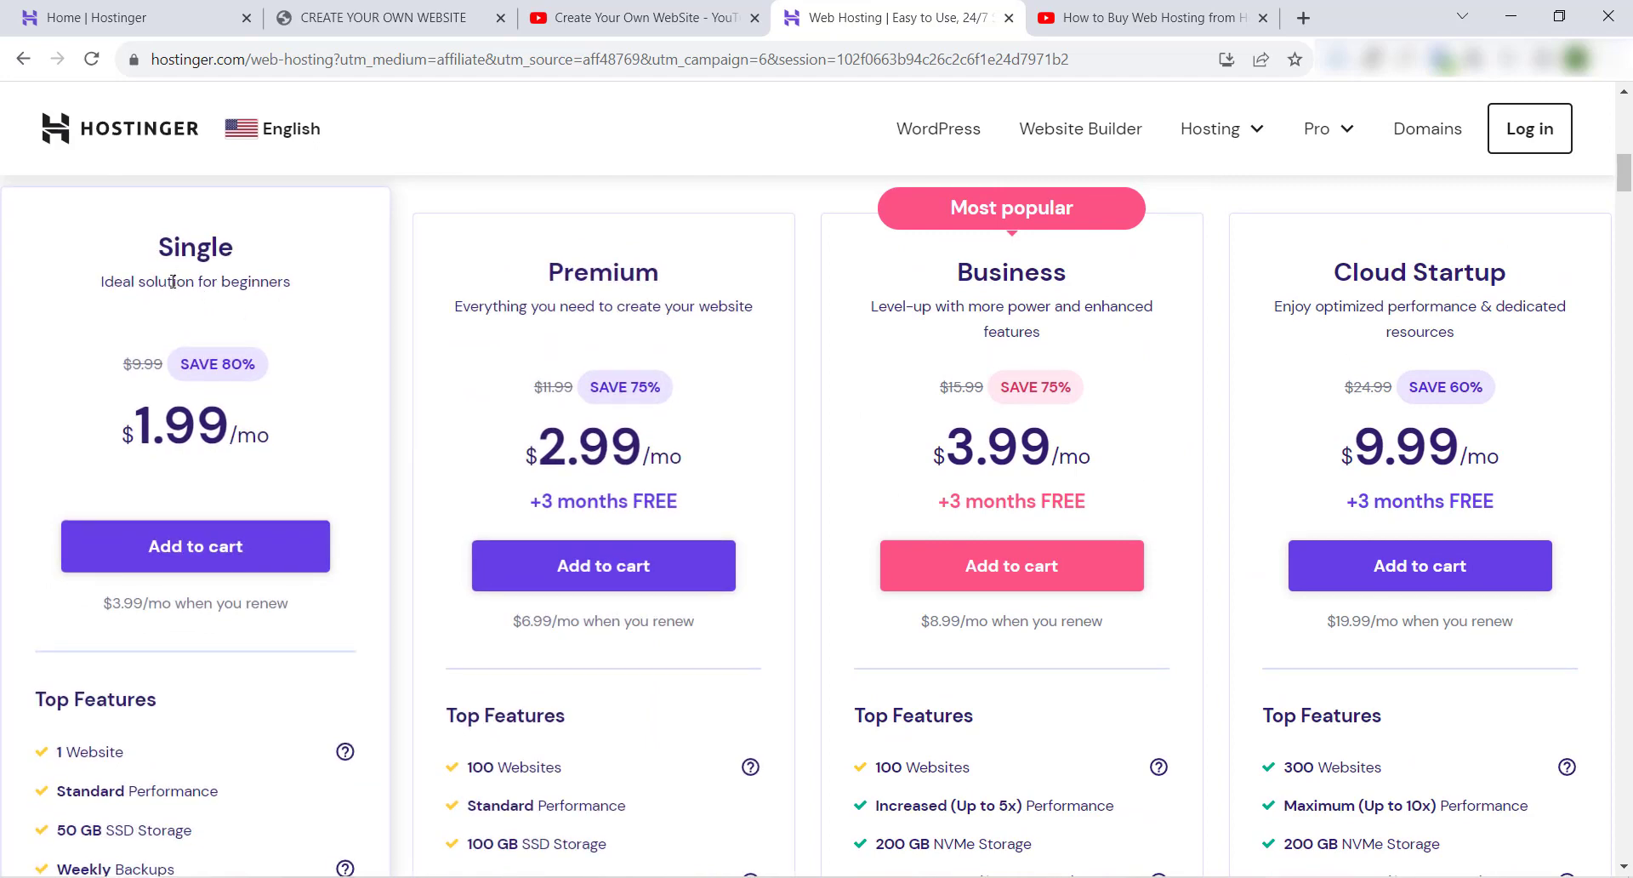
scroll(240, 305, "down", 2)
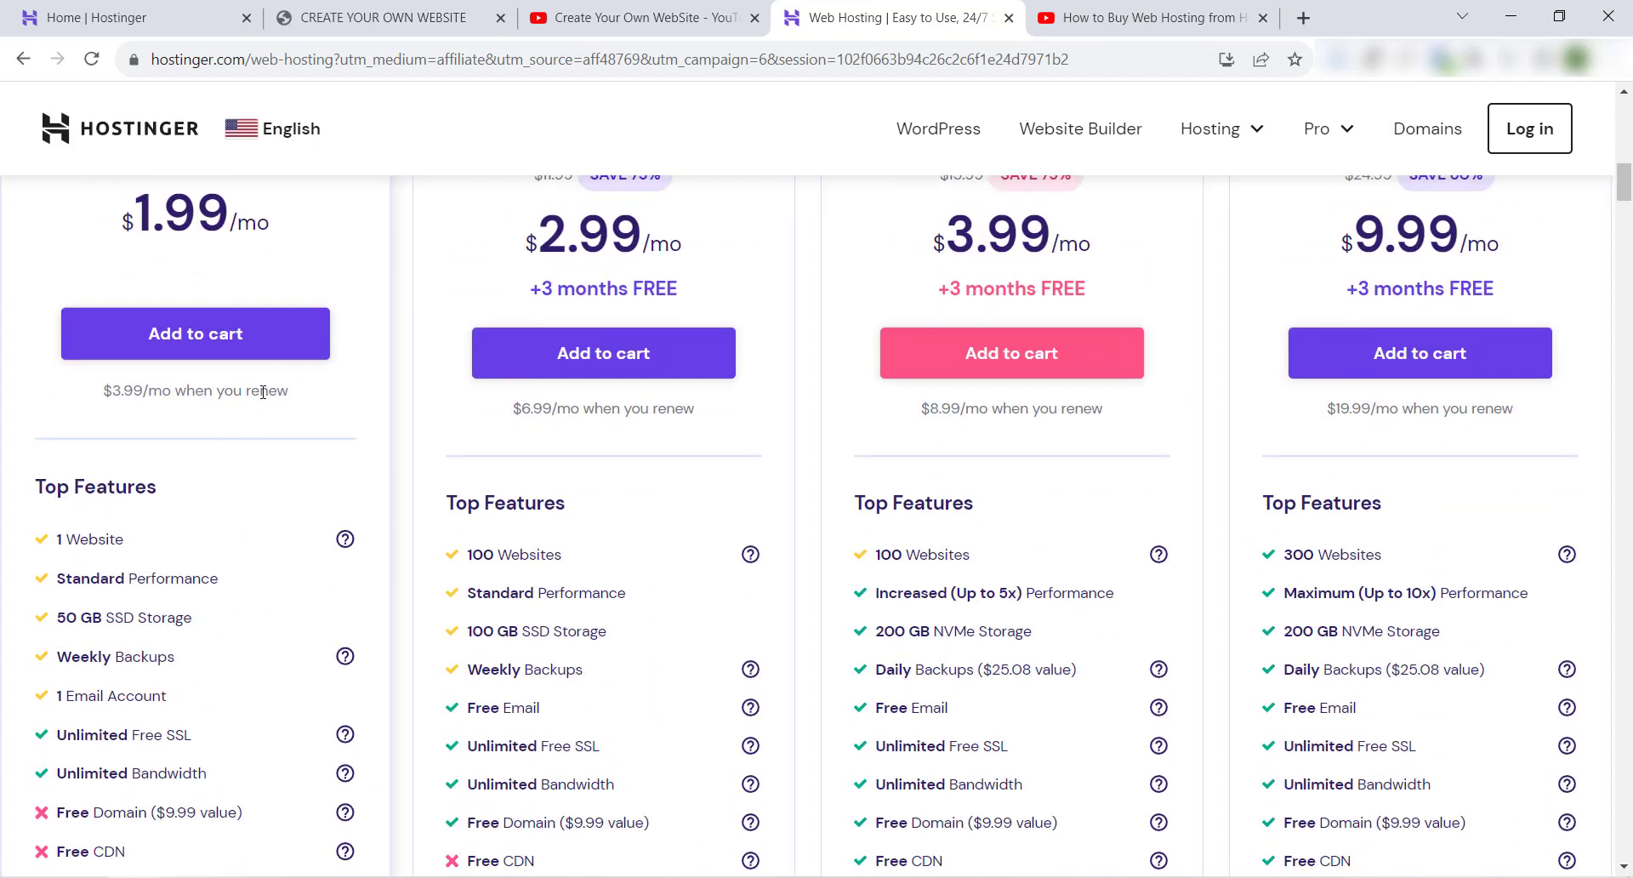
- Highlight the website counts: 1 for Single, 100 for Premium and Business
left_click_drag(55, 539, 128, 549)
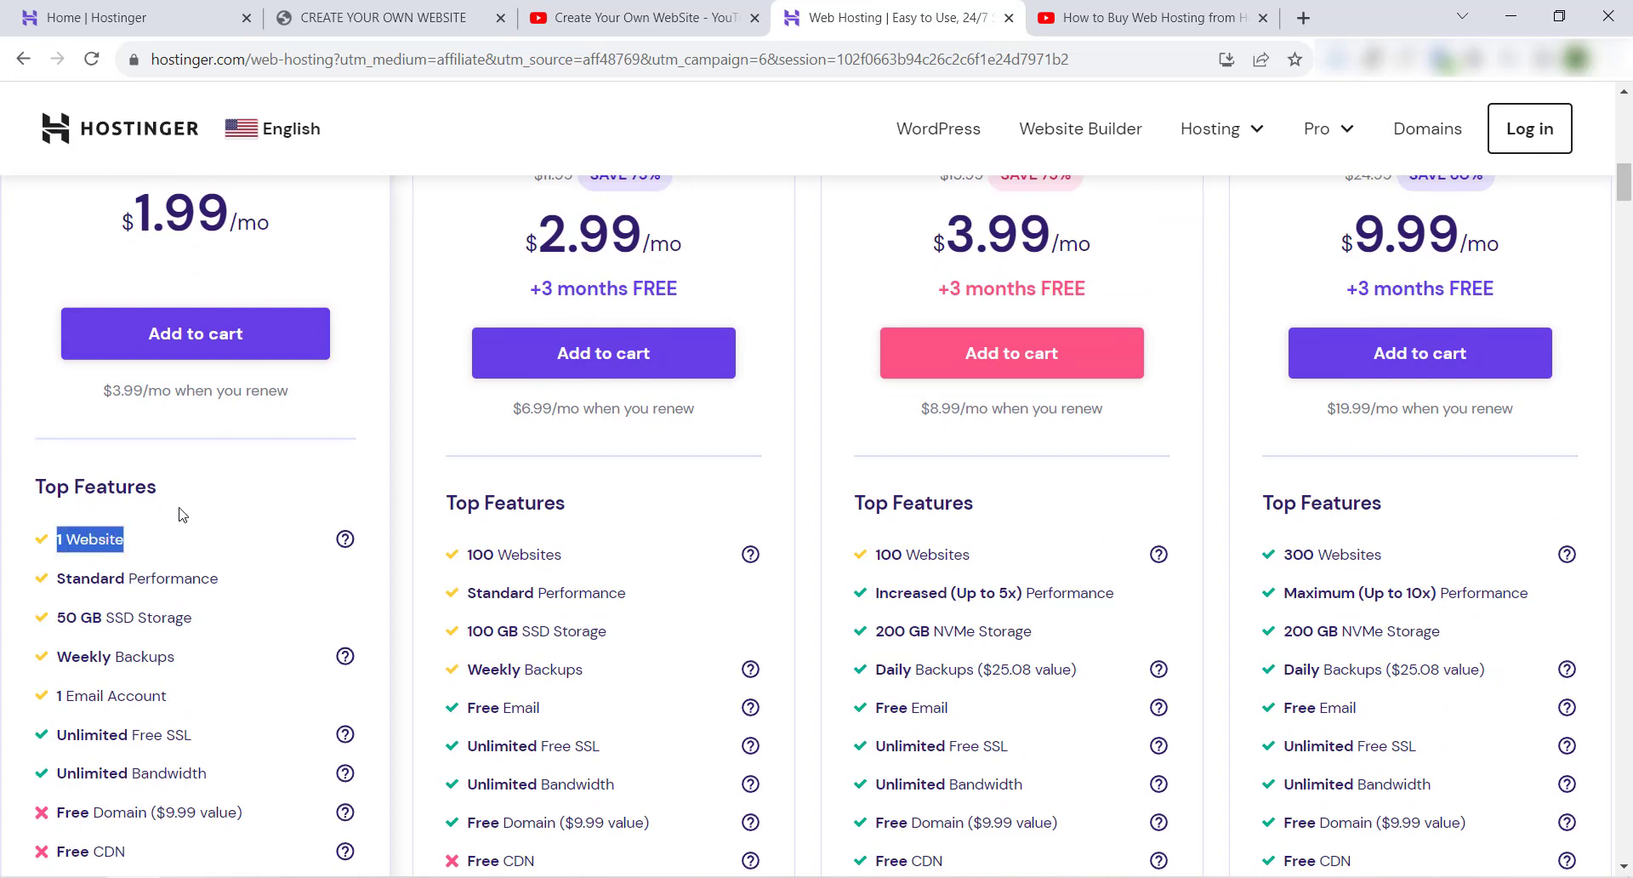
scroll(339, 434, "down", 1)
scroll(587, 408, "up", 4)
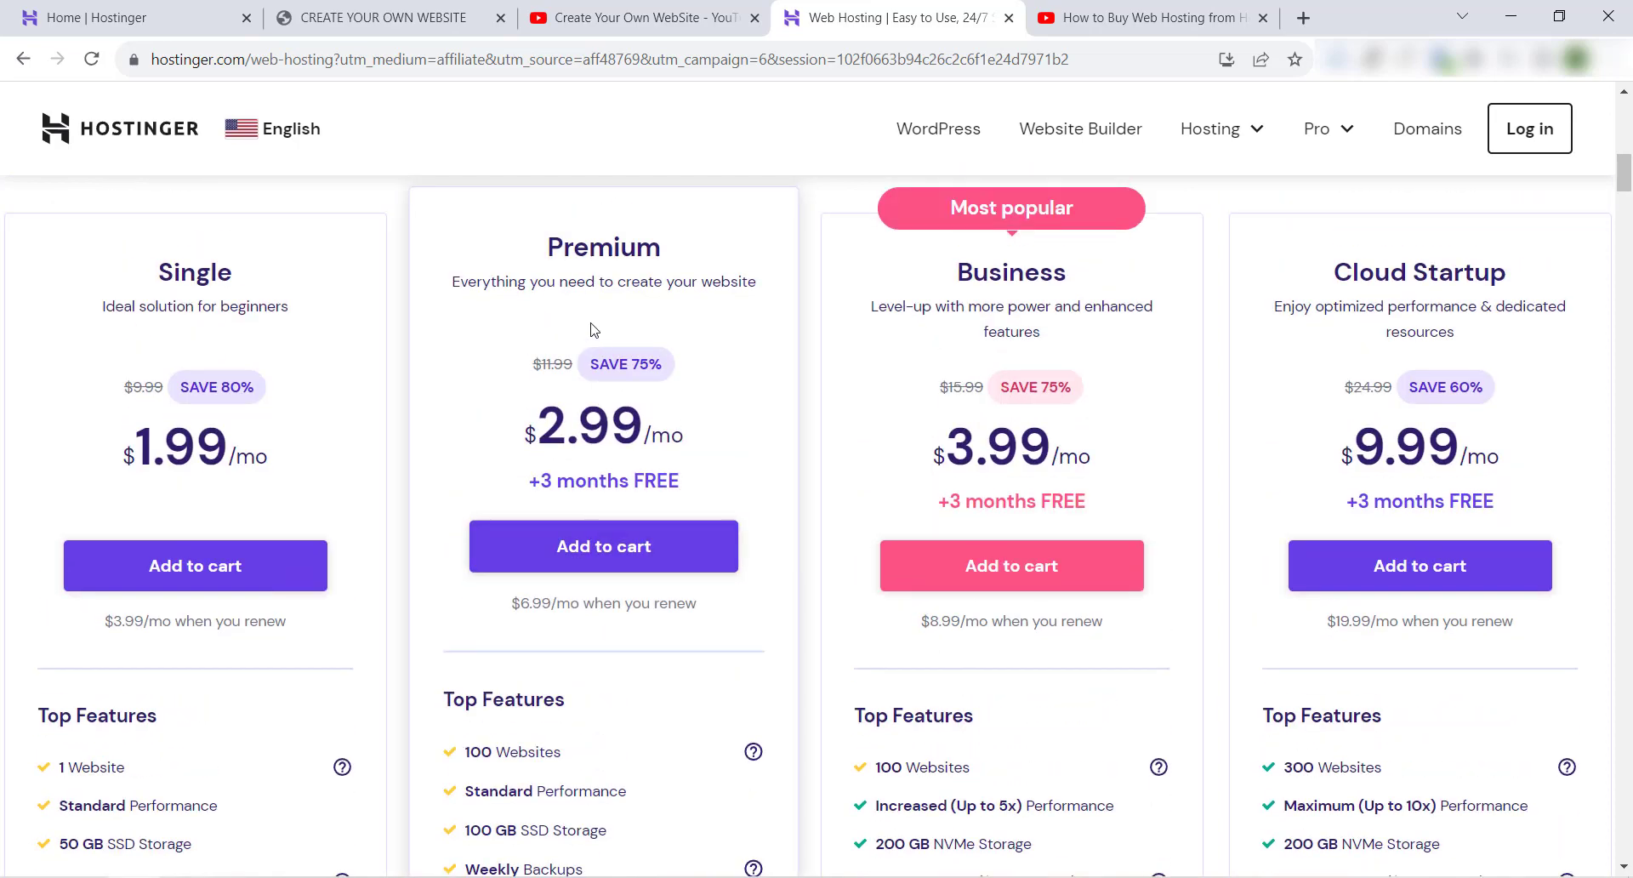
scroll(1052, 422, "up", 1)
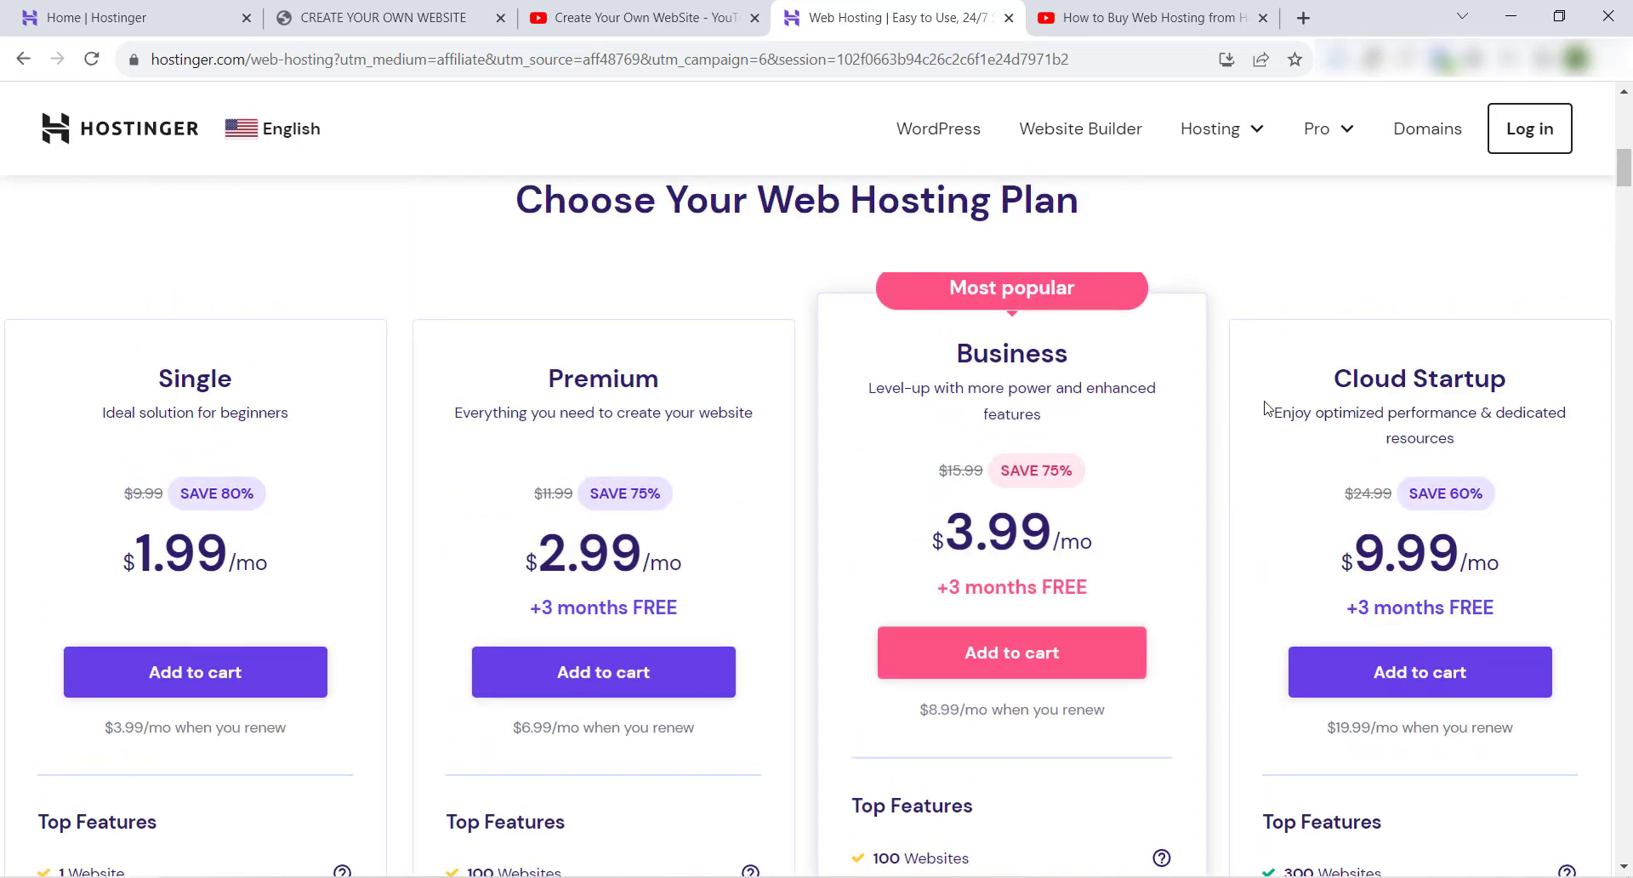
scroll(1420, 391, "down", 4)
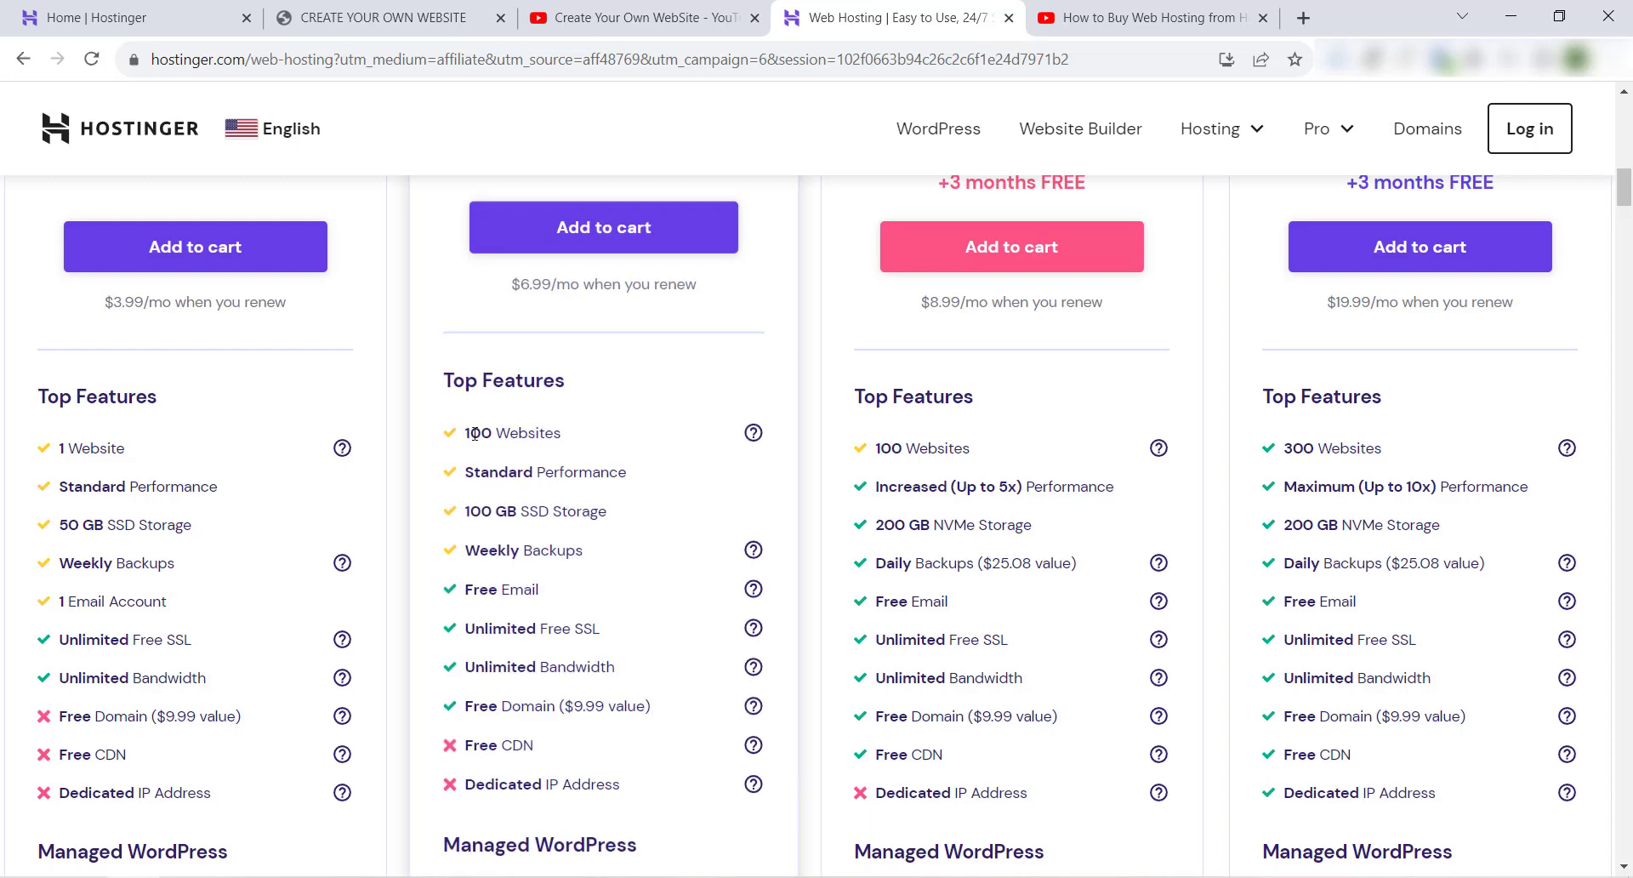
left_click_drag(462, 434, 585, 441)
left_click_drag(870, 436, 995, 434)
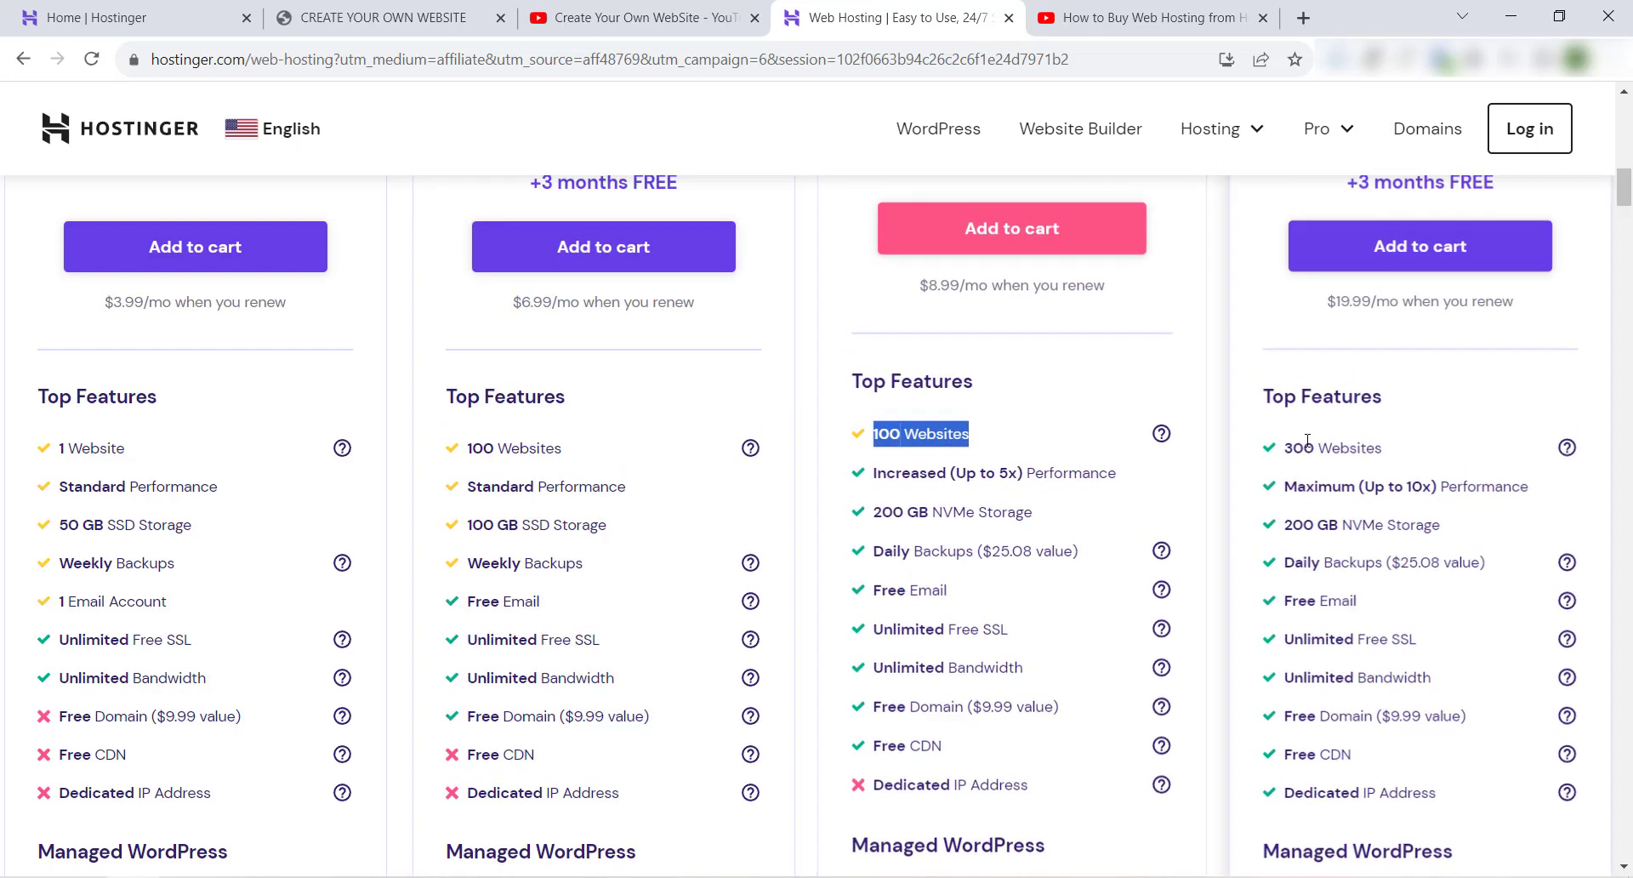
- Highlight Cloud Startup's 300 Websites, clear it, and move back to the previous tab
scroll(1373, 448, "up", 1)
scroll(1378, 451, "up", 2)
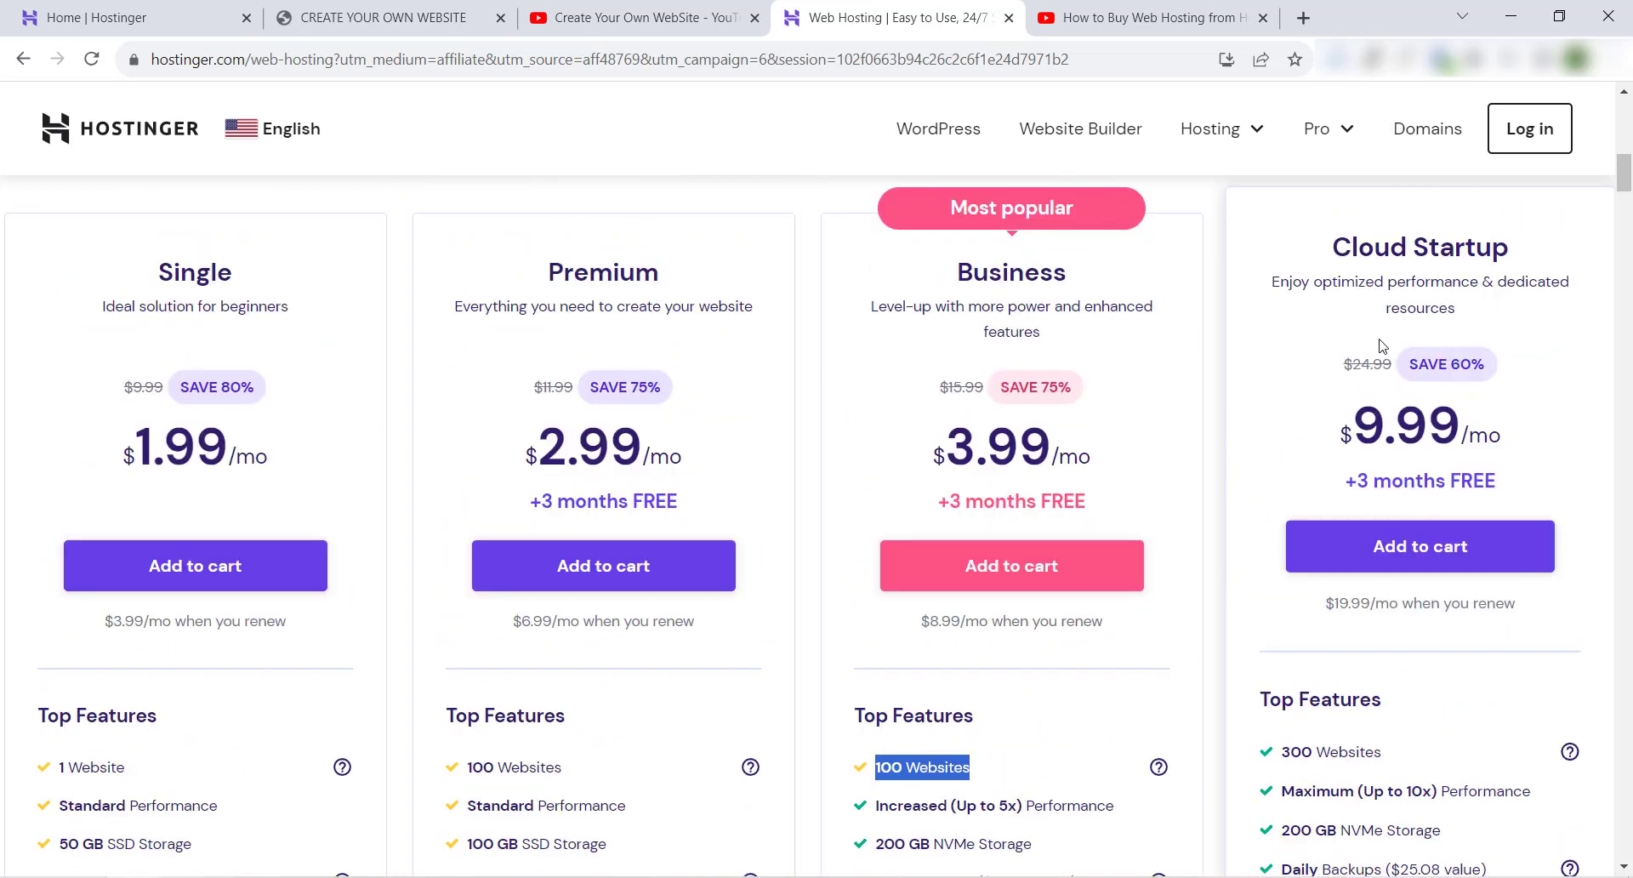
scroll(1382, 344, "down", 2)
left_click_drag(1399, 548, 1280, 545)
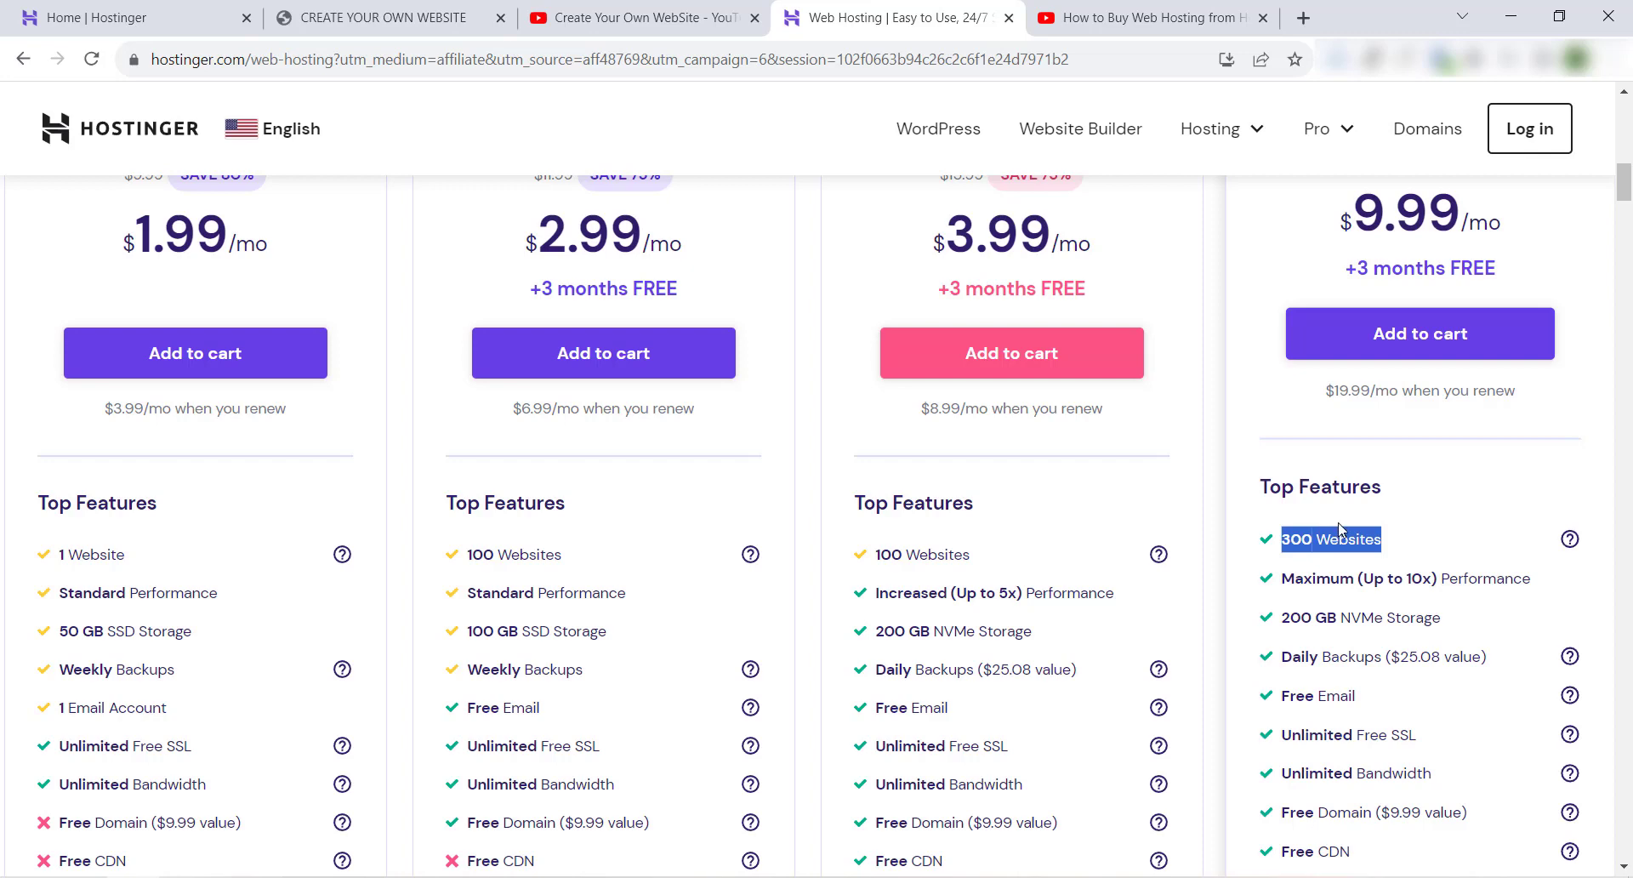
left_click(1409, 540)
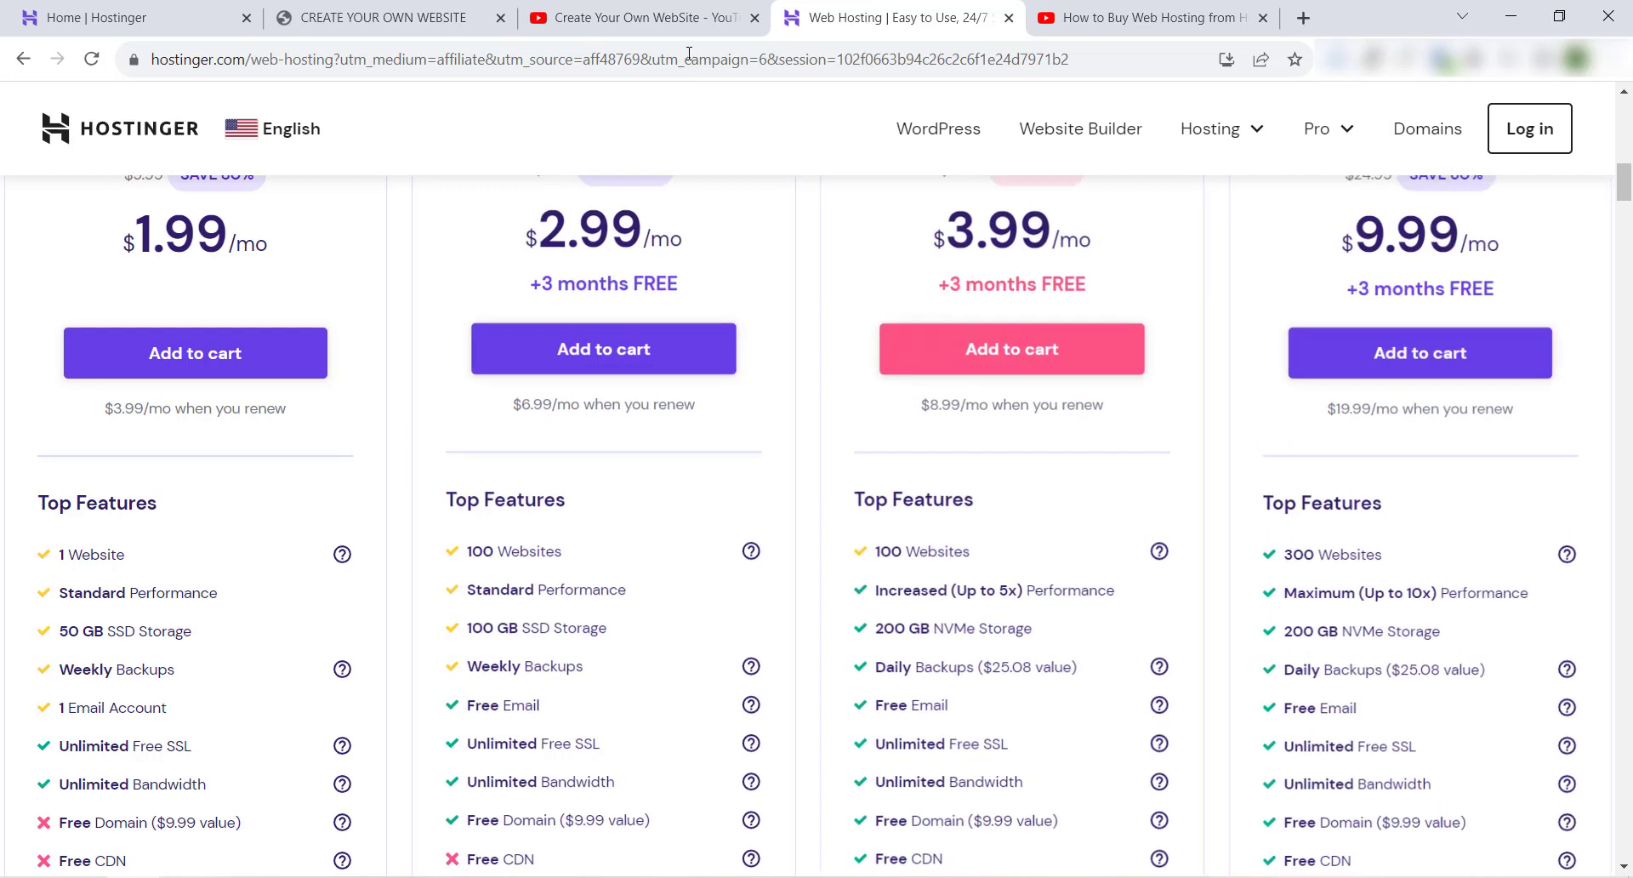
key("ctrl+shift+Tab")
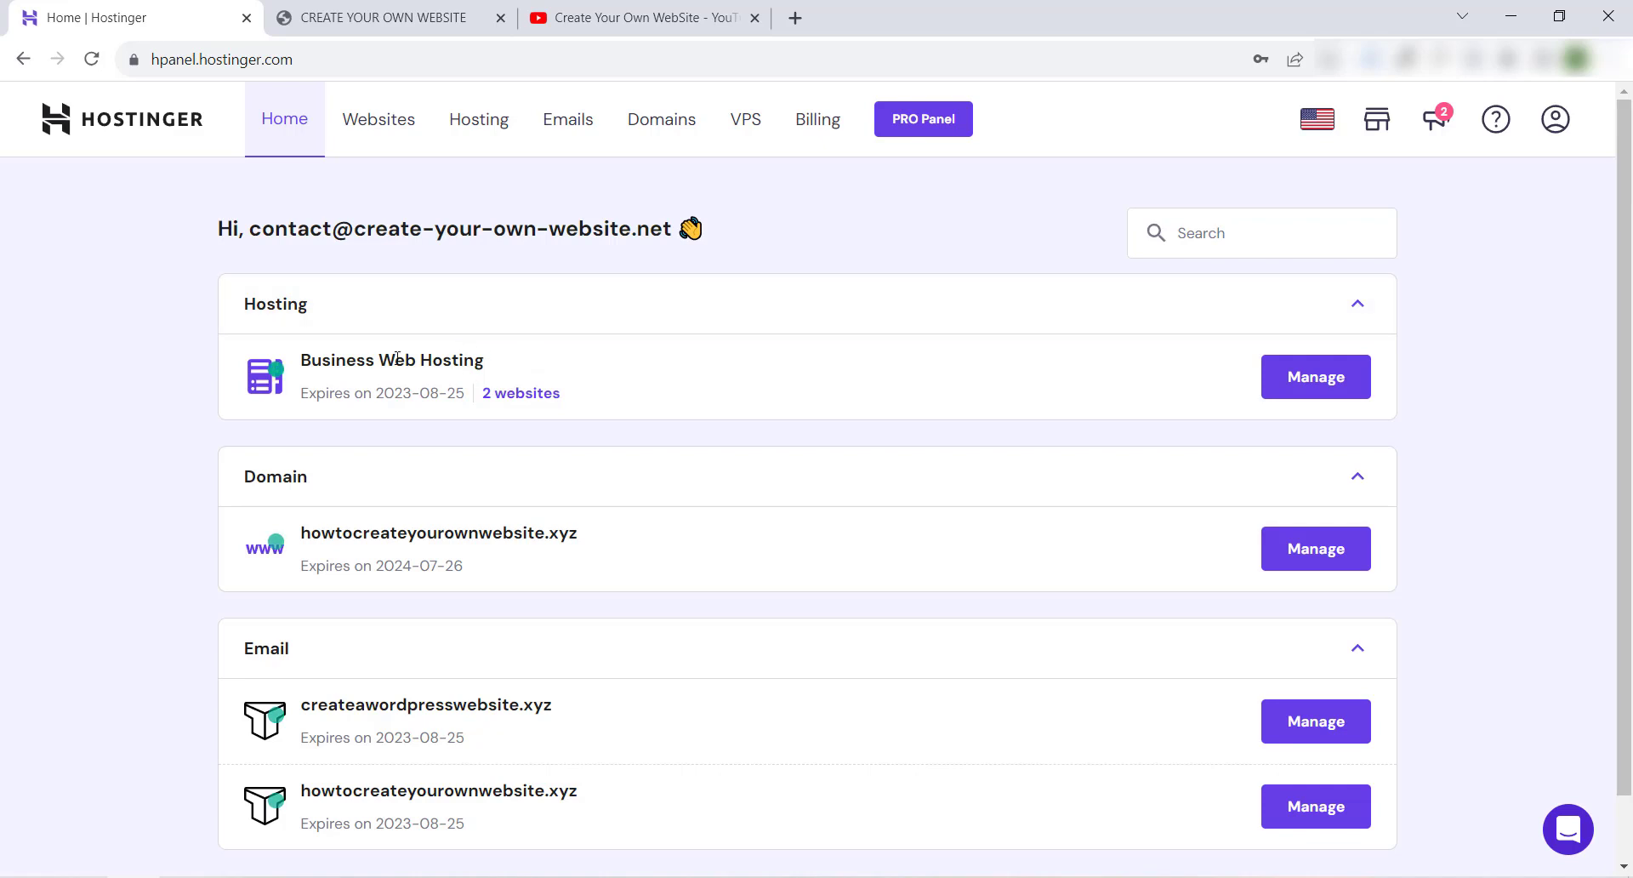
- Highlight the Business Web Hosting plan name, then clear the highlight
left_click_drag(307, 362, 375, 359)
left_click_drag(510, 360, 304, 363)
left_click(348, 360)
- Open the Domains page, note howtocreateyourownwebsite.xyz, and go to Get a new domain
right_click(667, 132)
key("Escape")
left_click(391, 17)
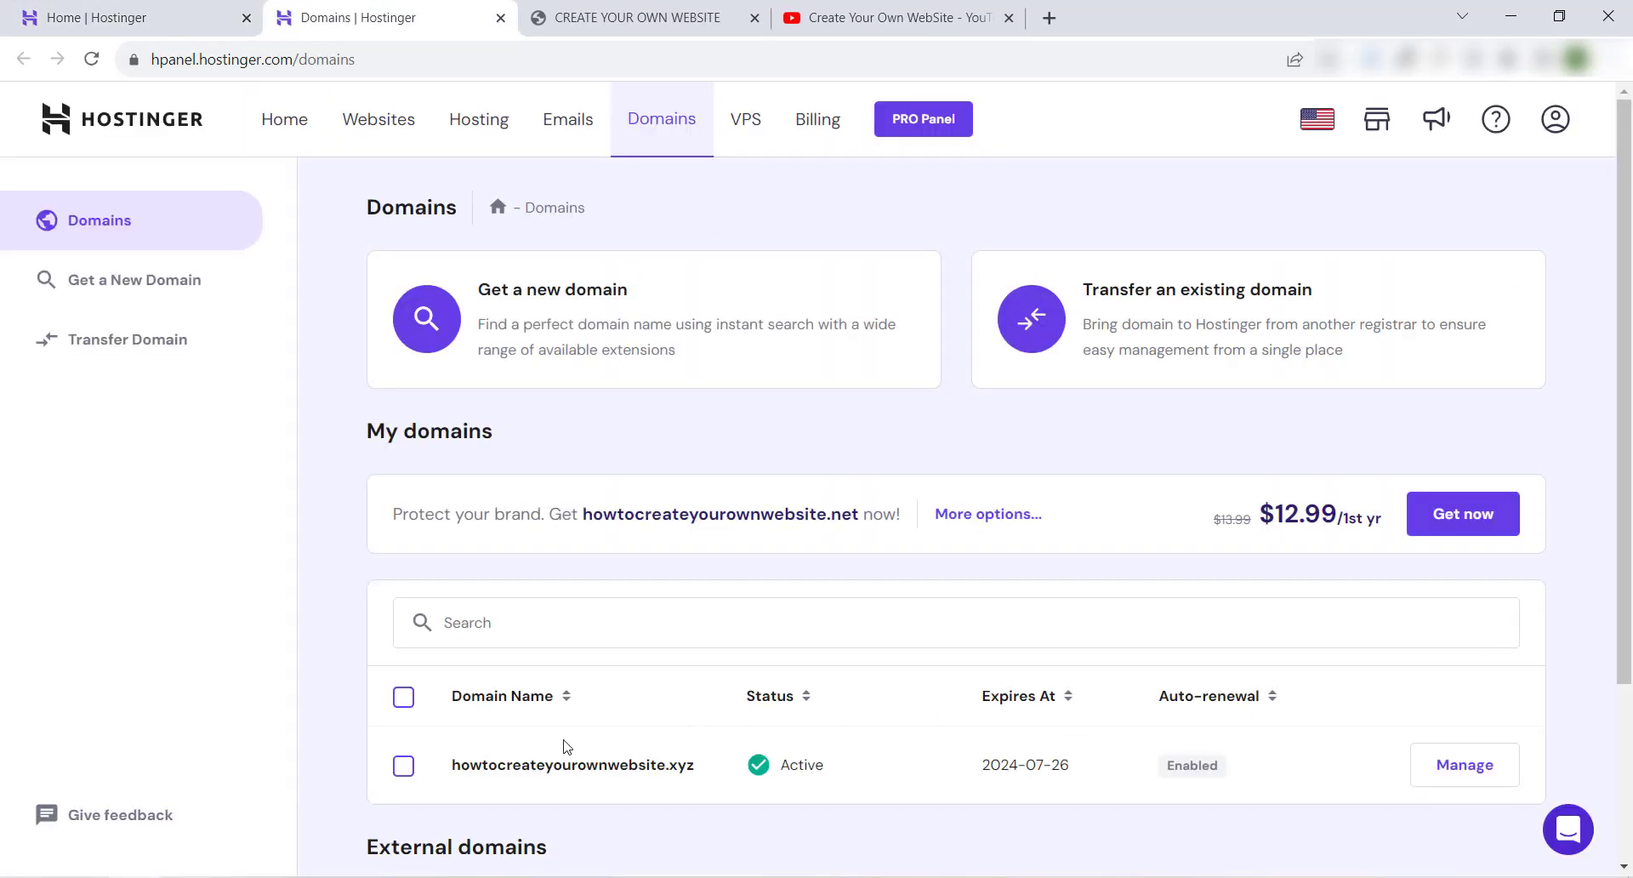
left_click_drag(444, 768, 696, 776)
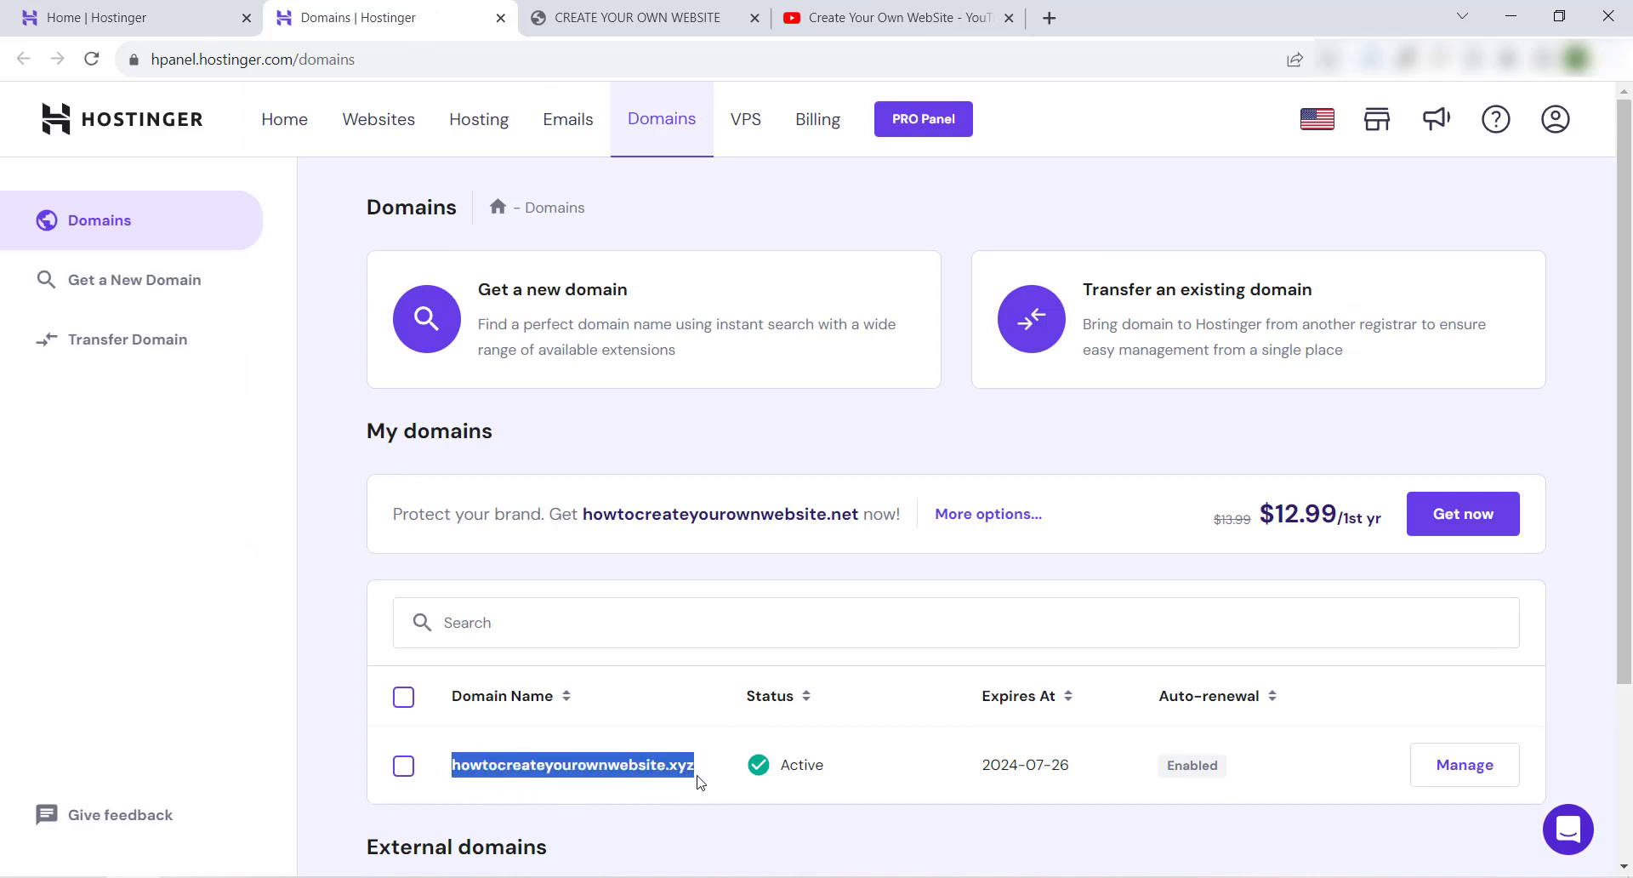
left_click(453, 766)
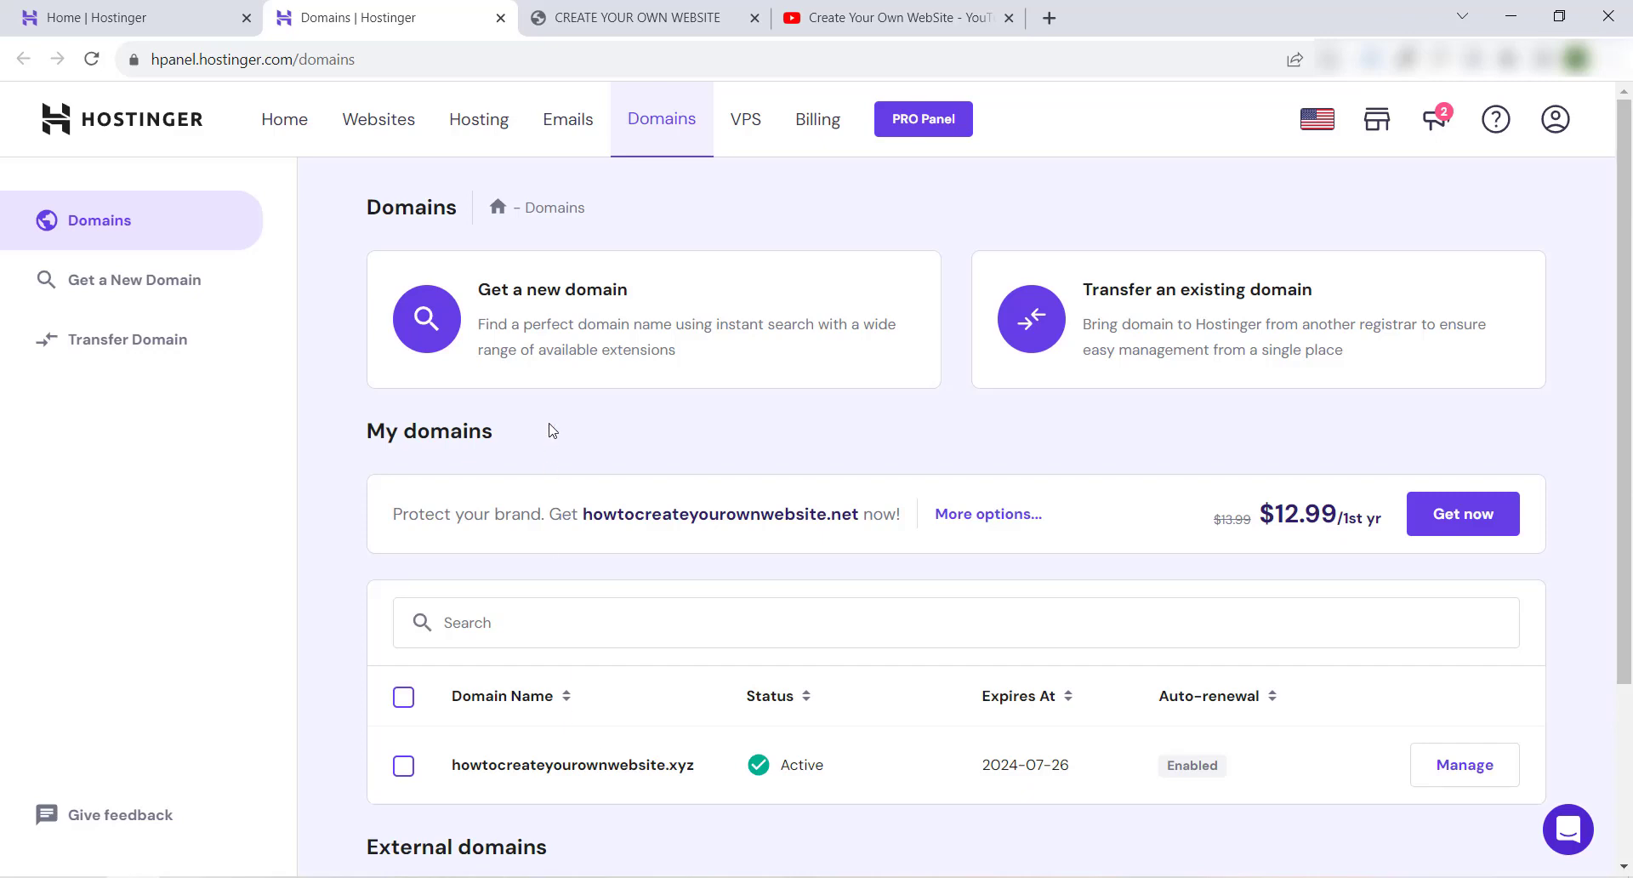
left_click(660, 317)
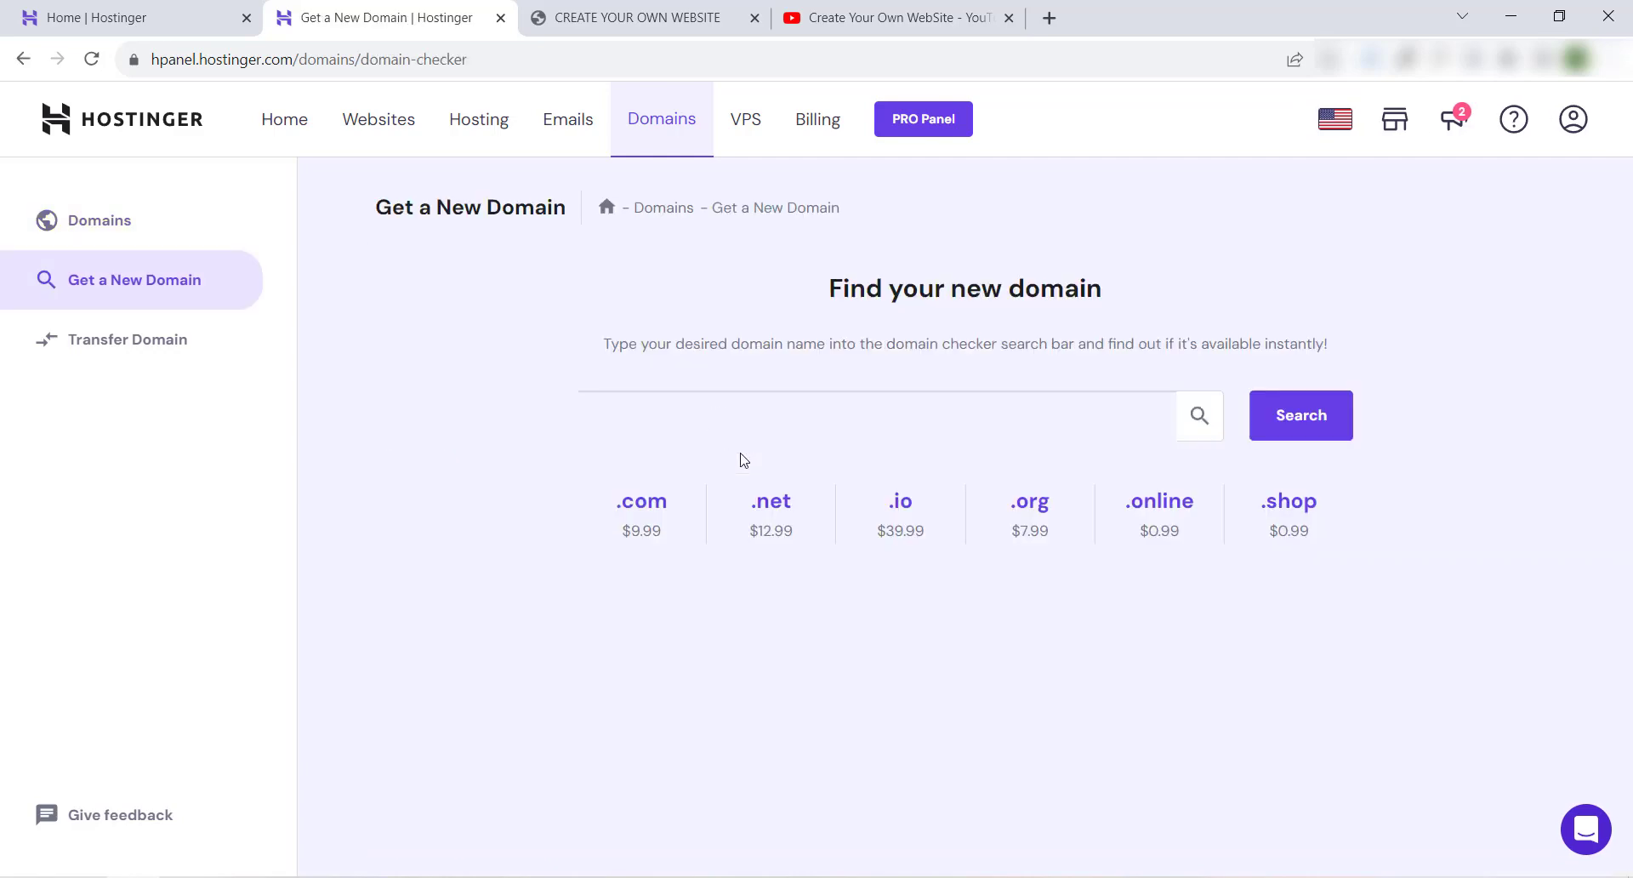
- Search the domain checker for createyourwebsite.xyz and review its availability
scroll(930, 566, "down", 2)
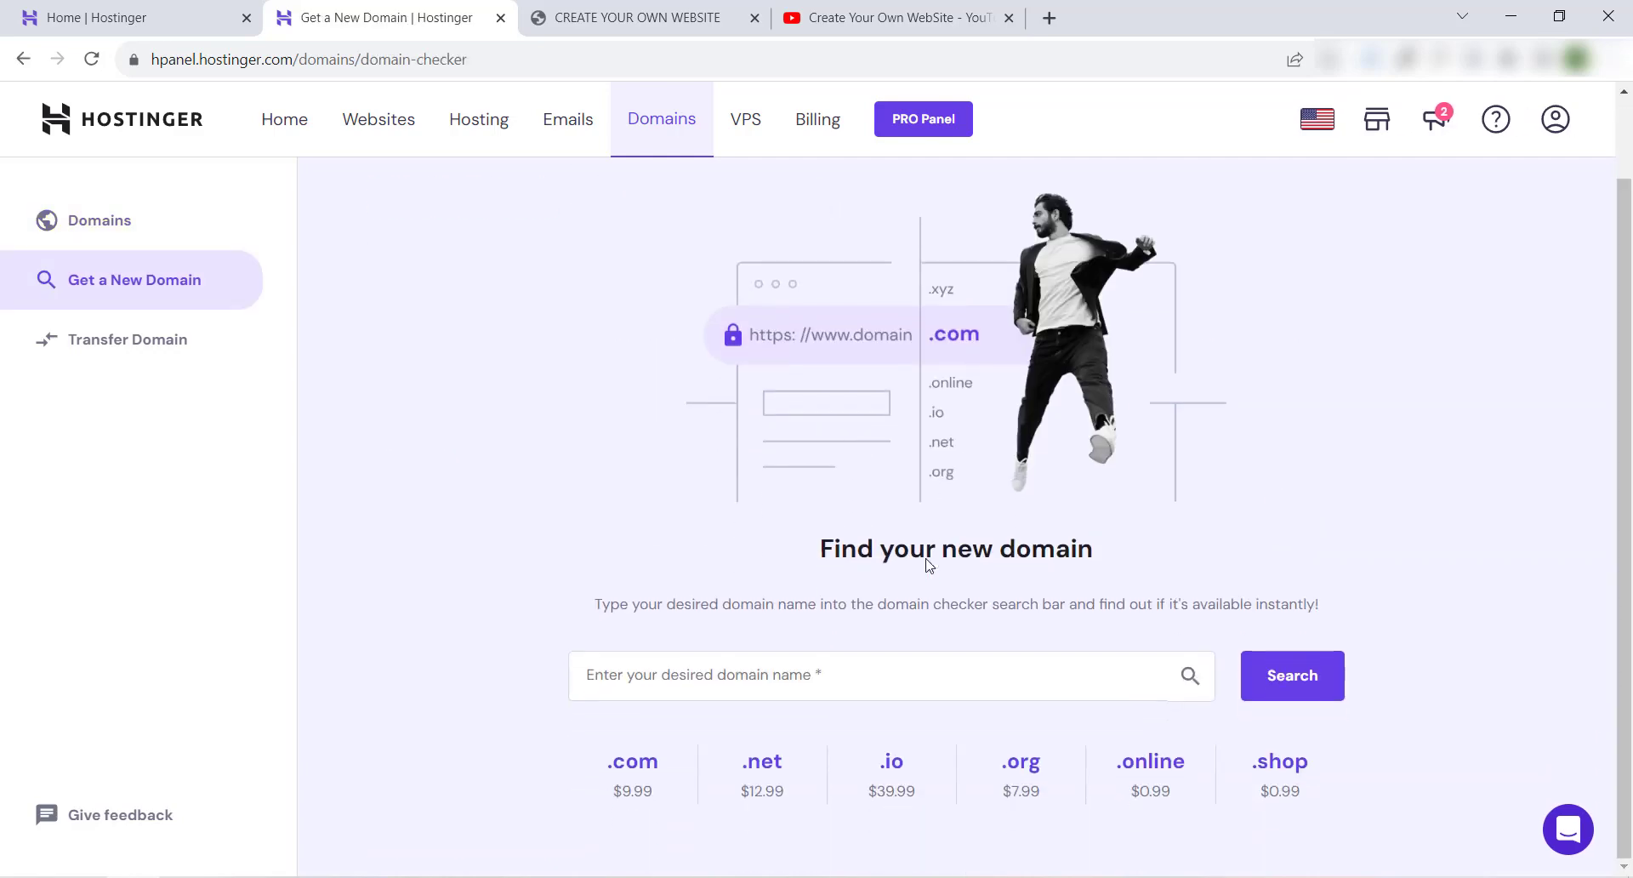
left_click(851, 667)
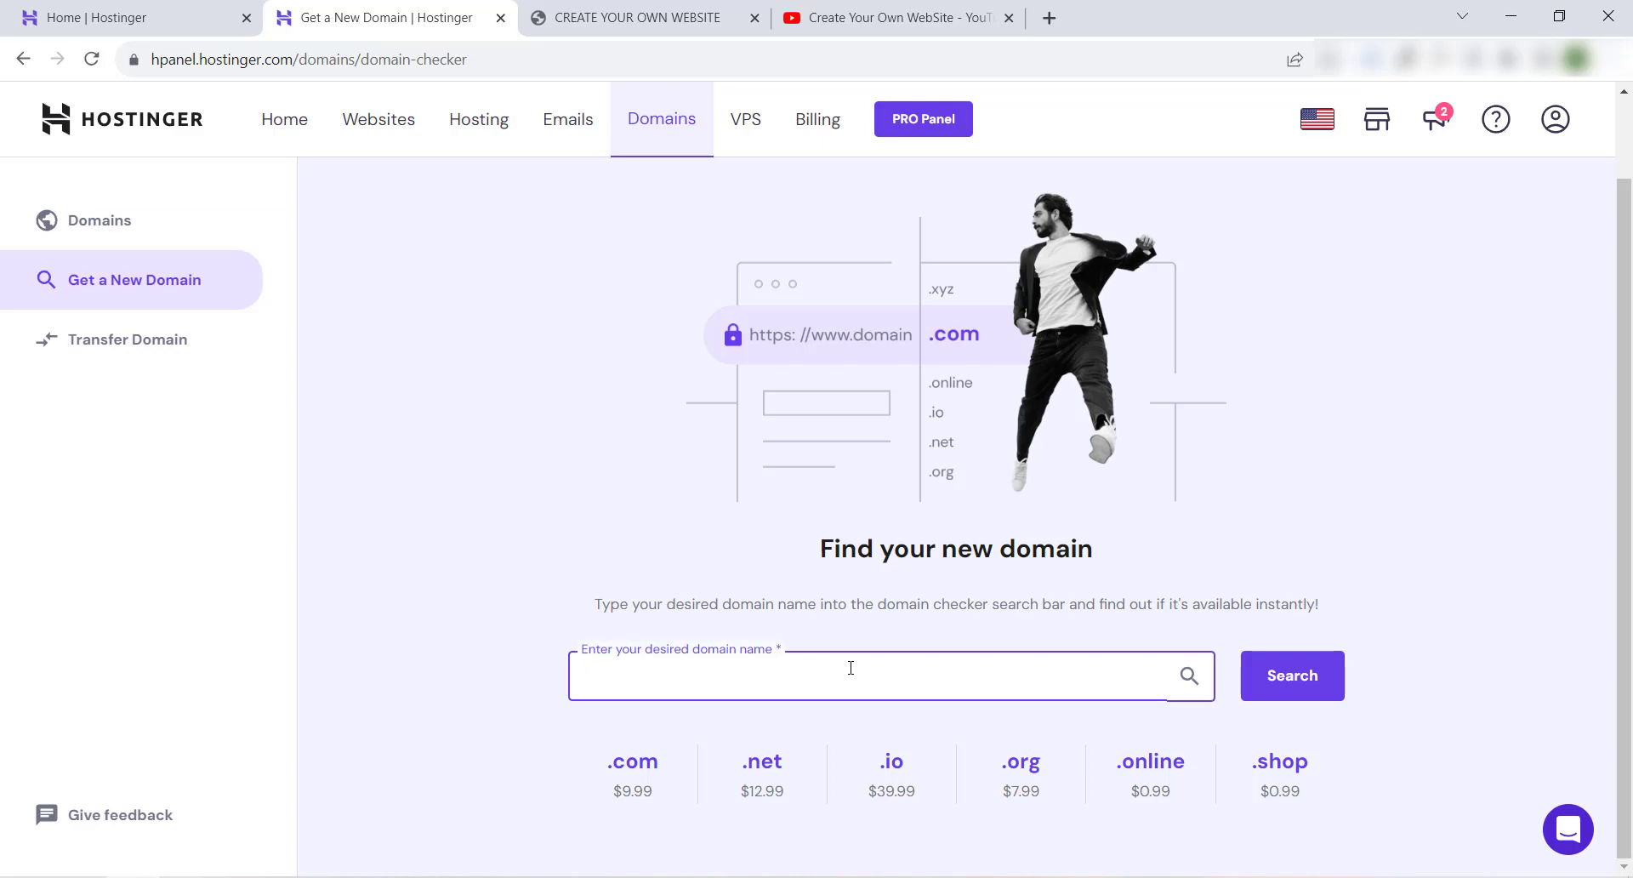
type("createyourwebsite.xyz")
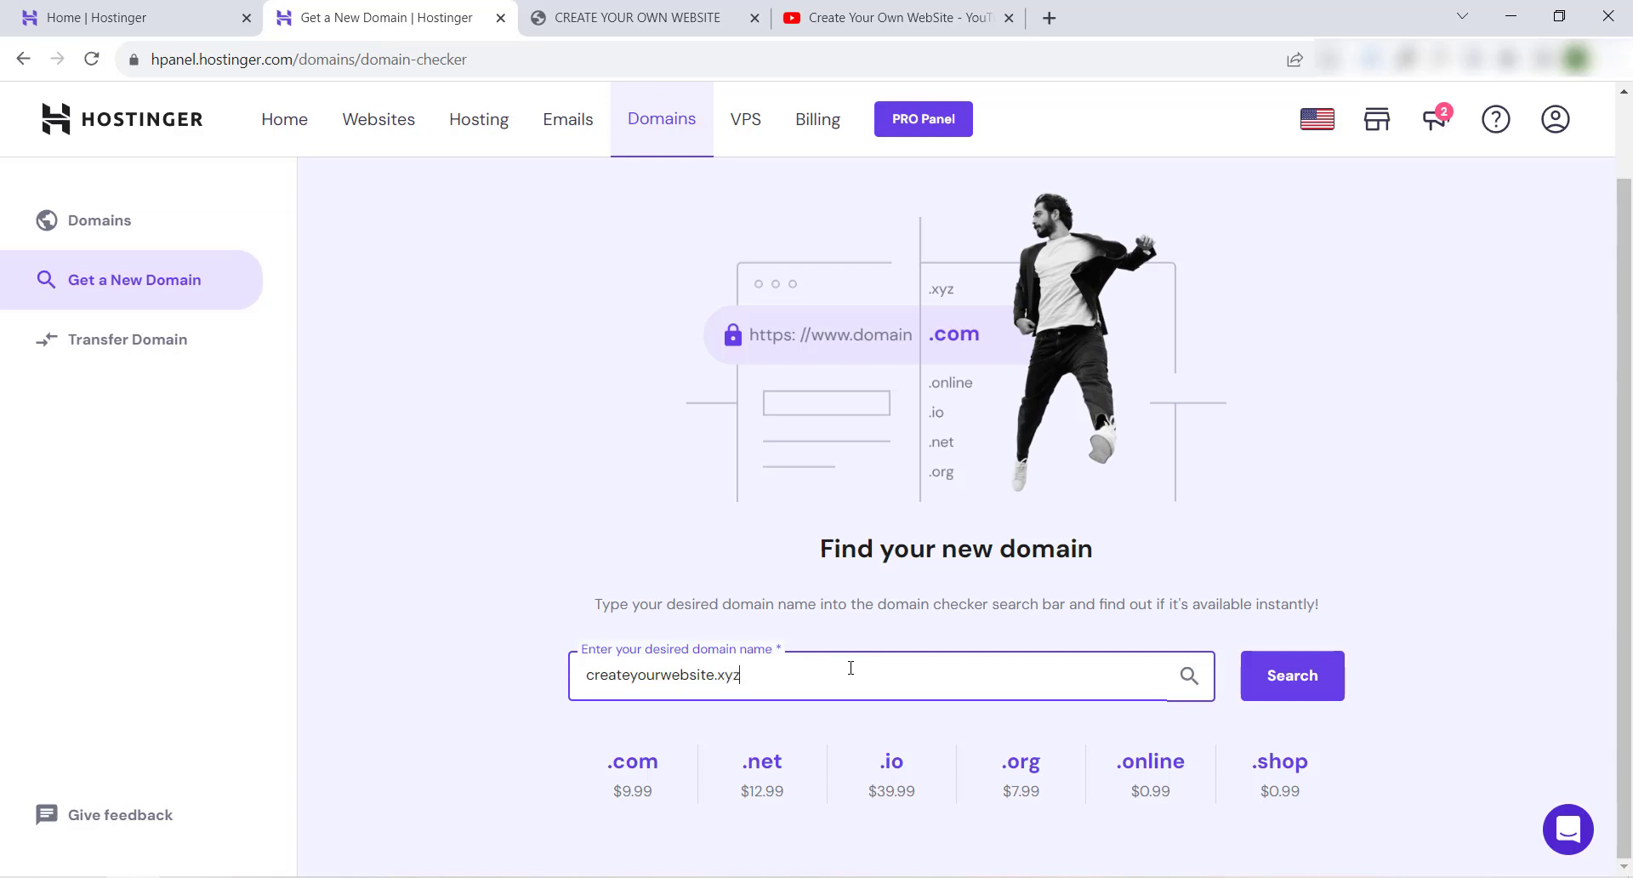
key("Return")
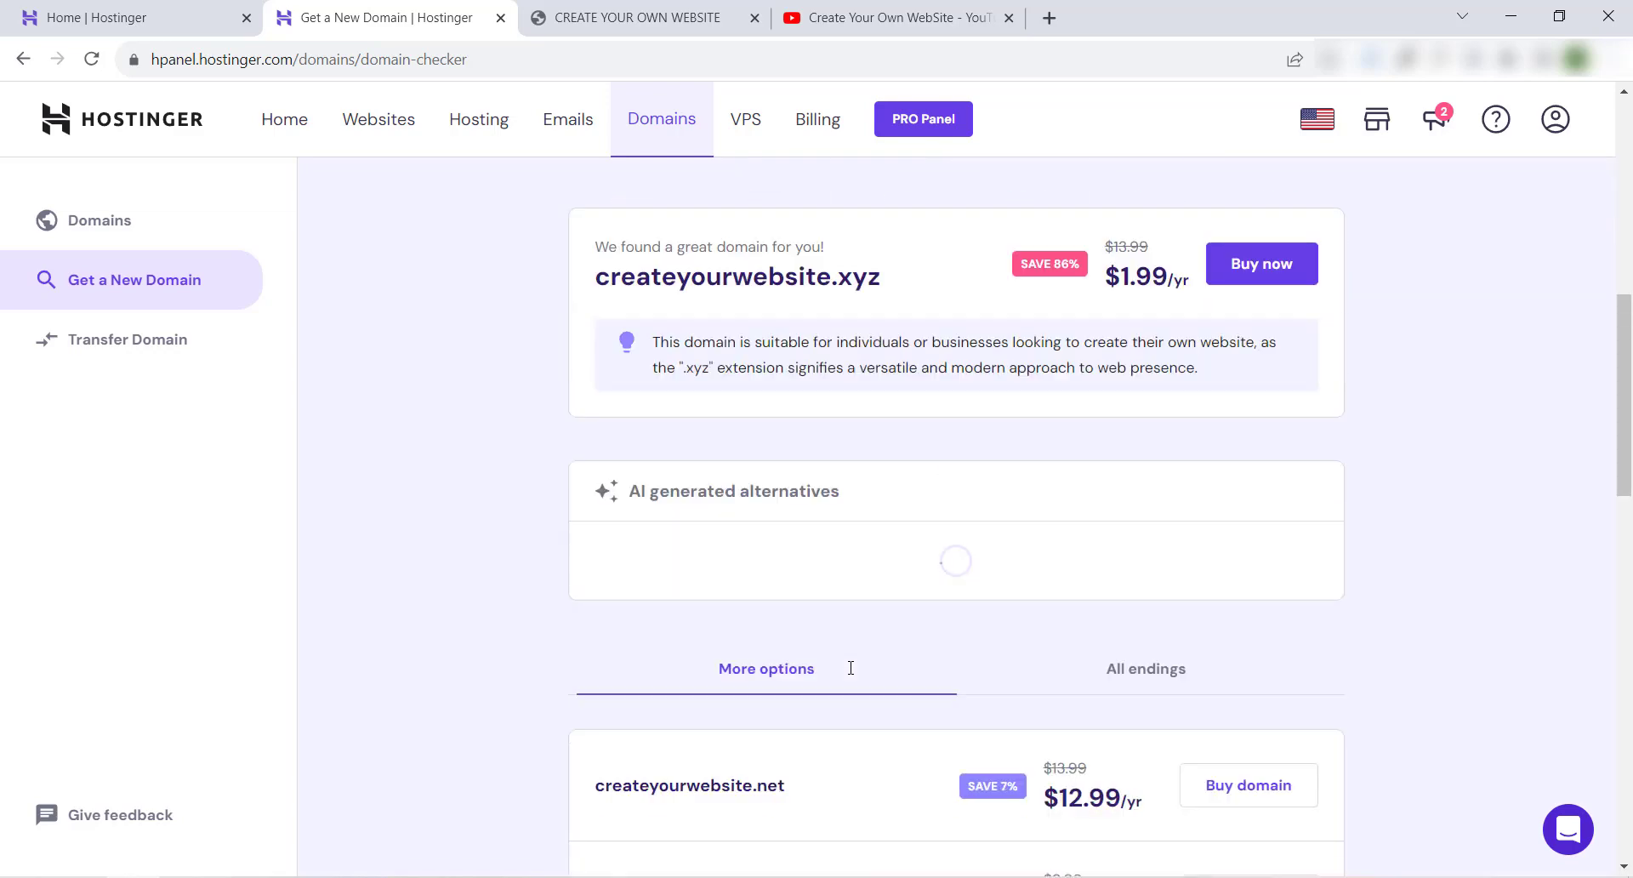
scroll(858, 575, "up", 1)
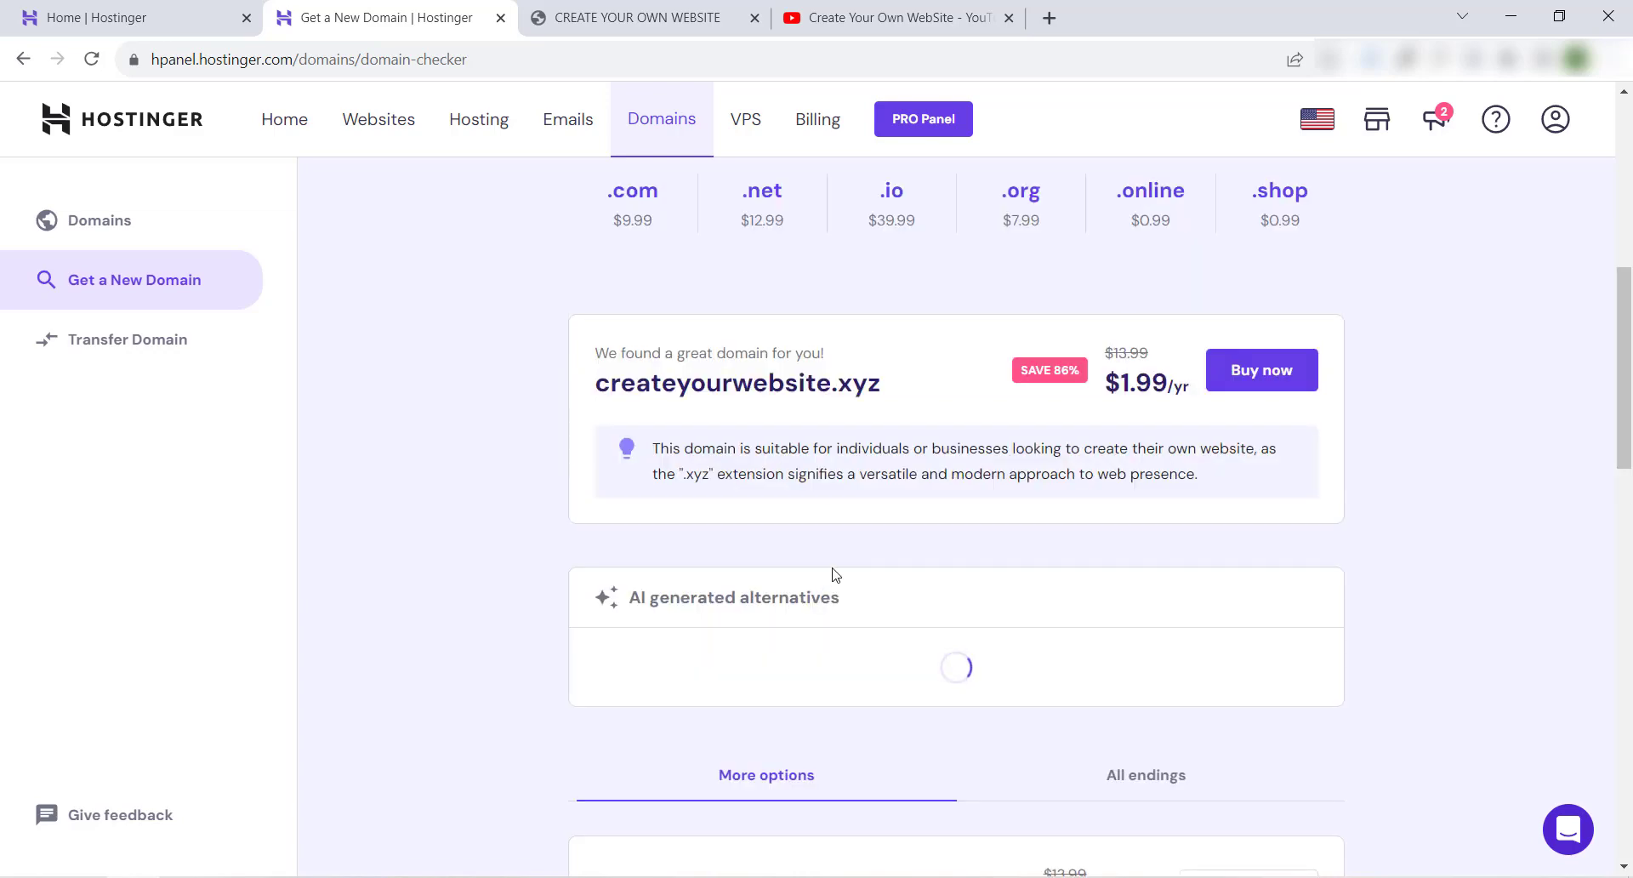
scroll(852, 489, "up", 3)
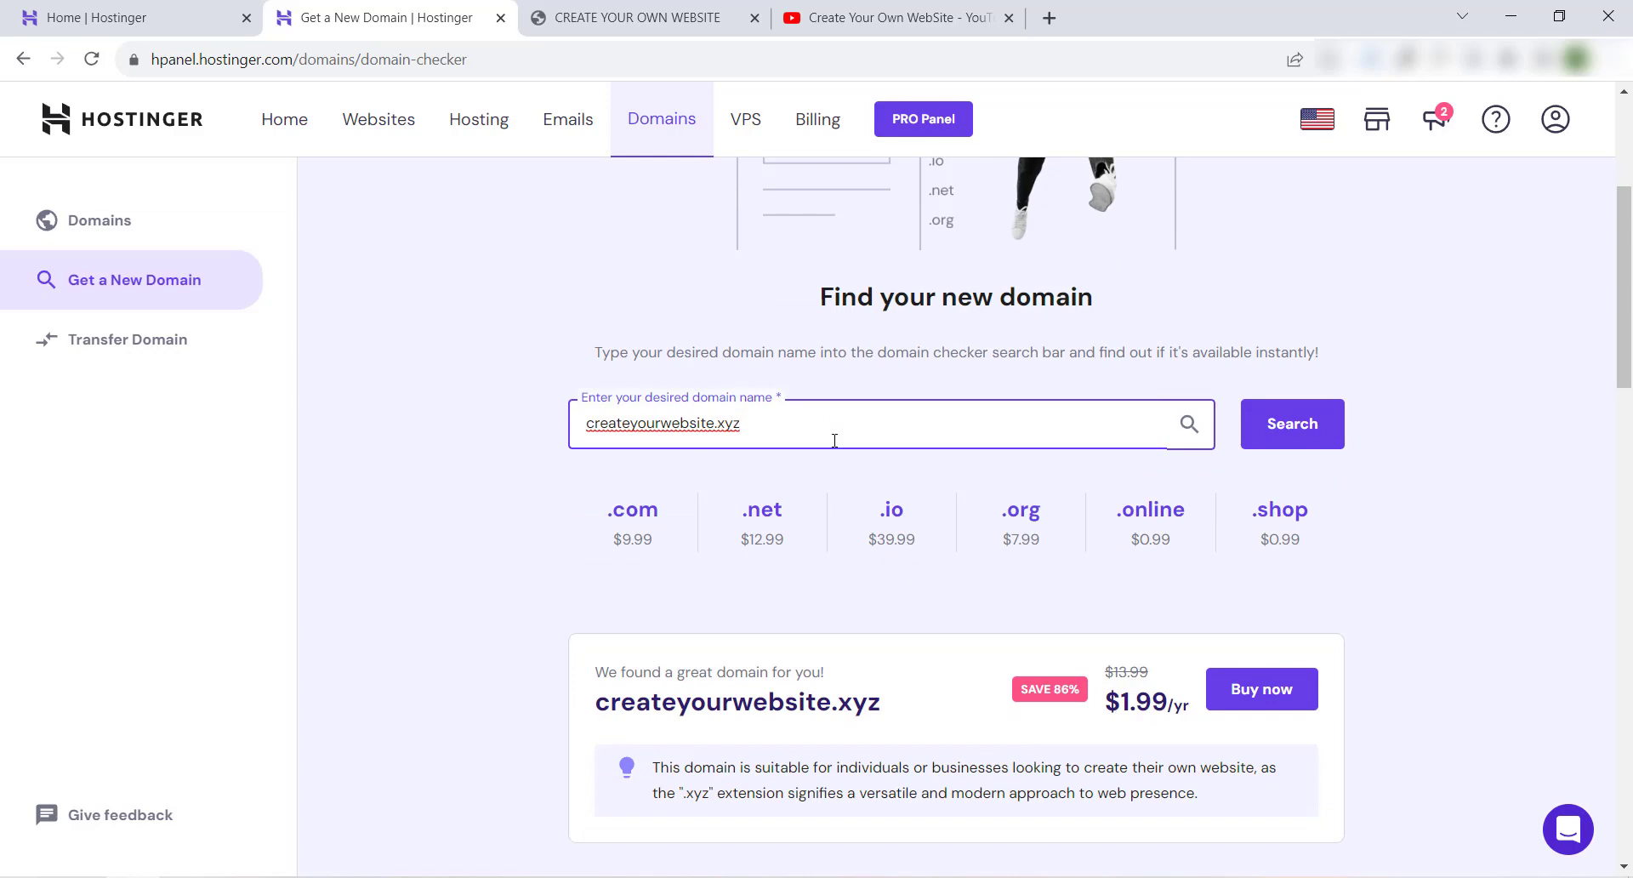
scroll(955, 558, "down", 1)
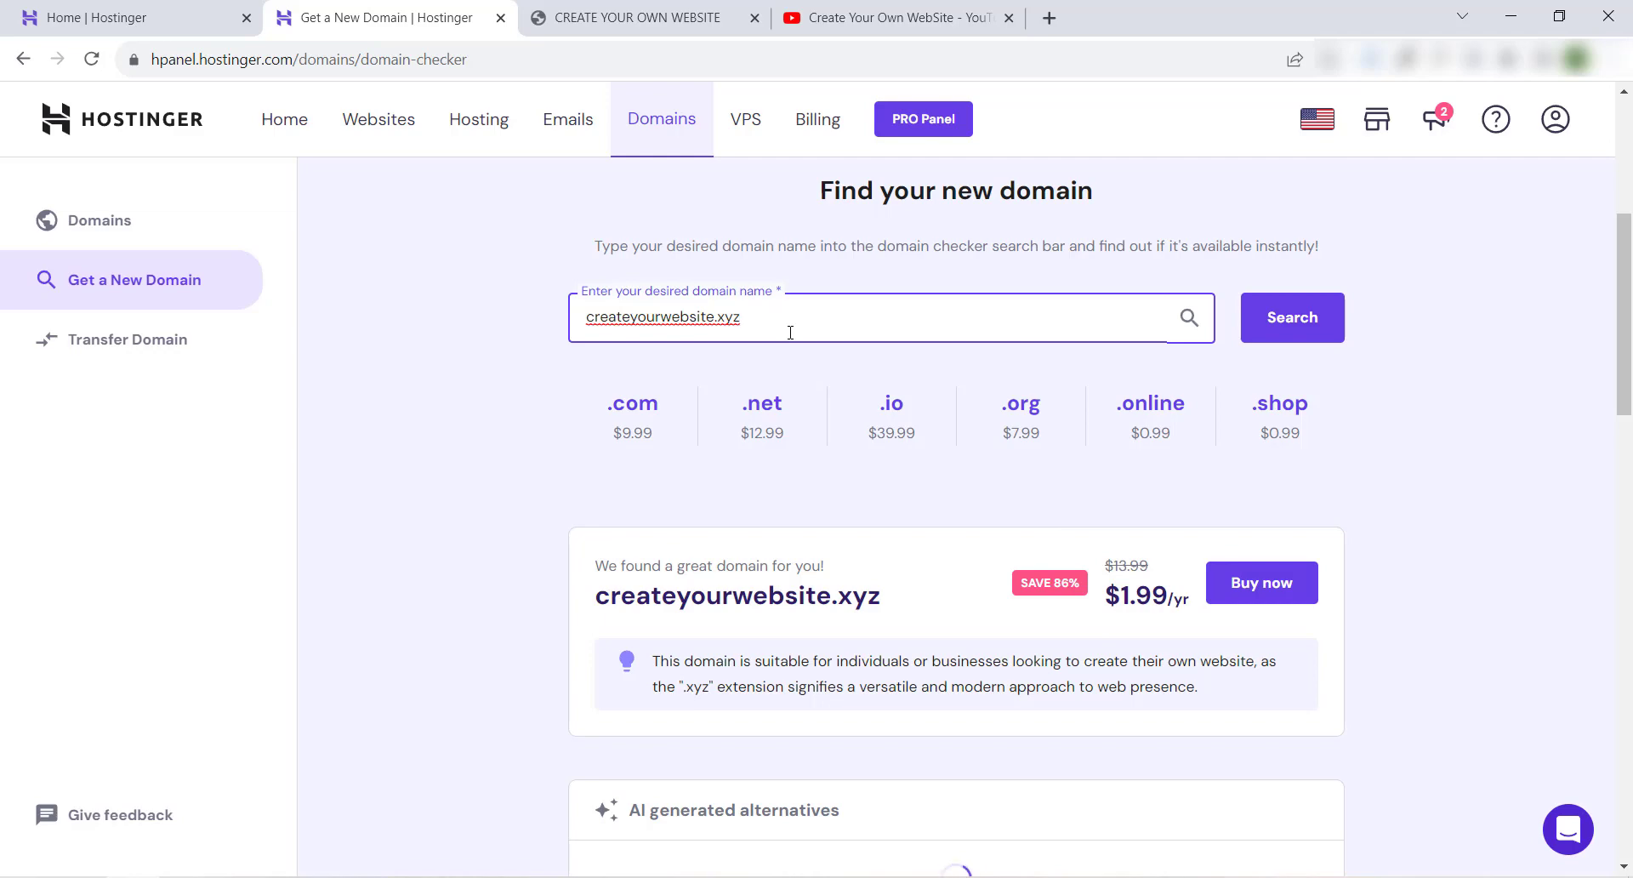
- After checking the Create Your Own Website tab, buy createyourwebsite.xyz at $1.99/yr
left_click(630, 7)
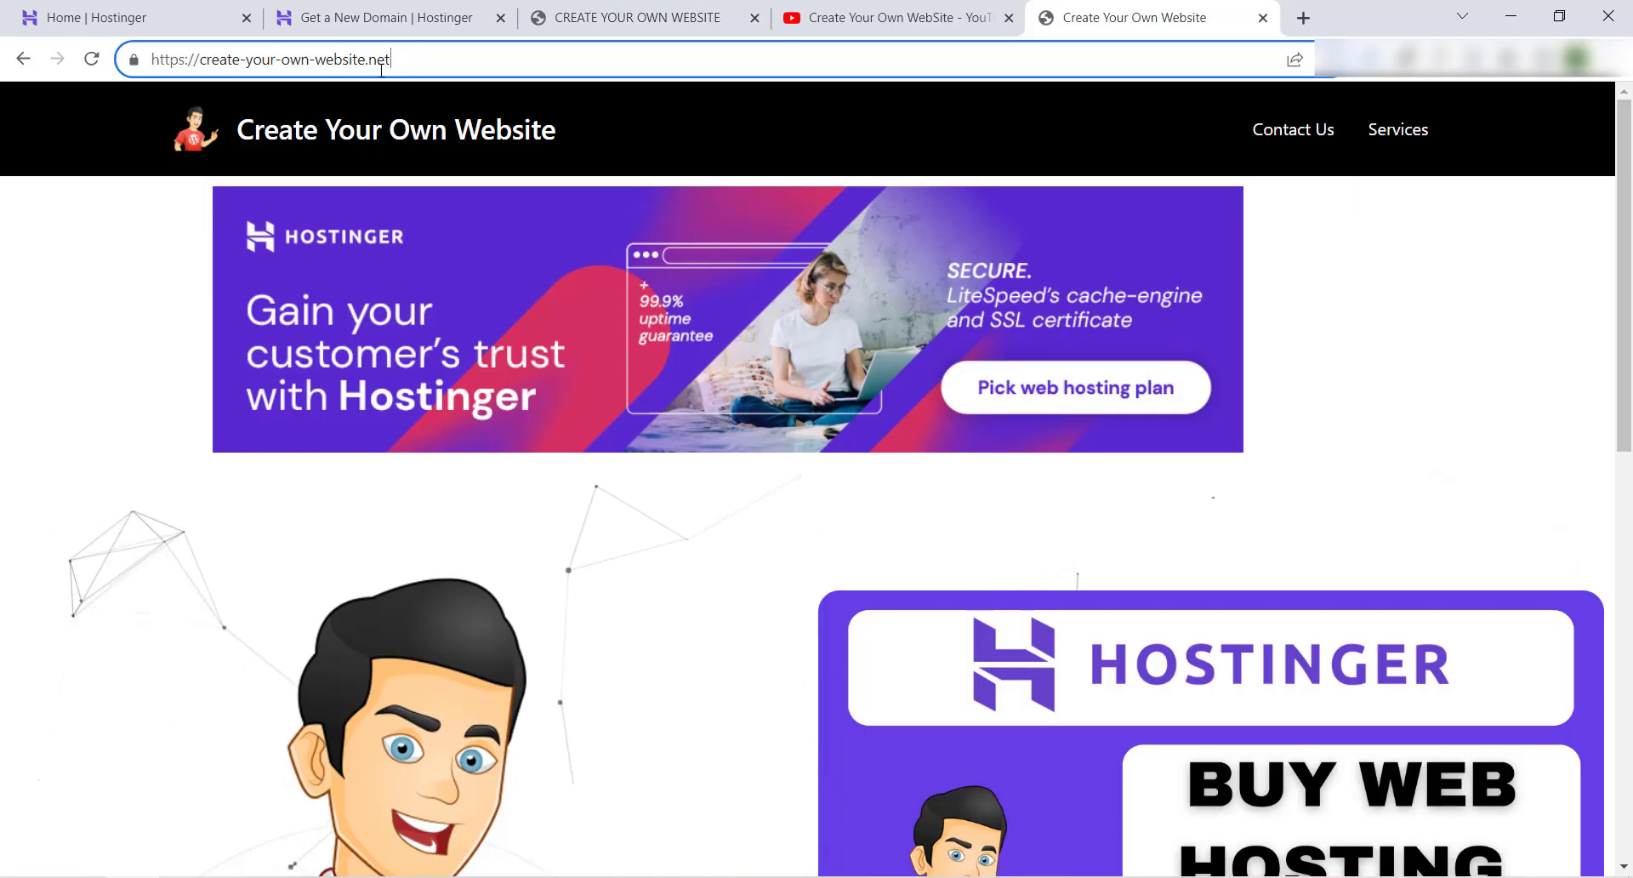
left_click_drag(390, 75, 355, 75)
left_click(390, 75)
left_click(441, 17)
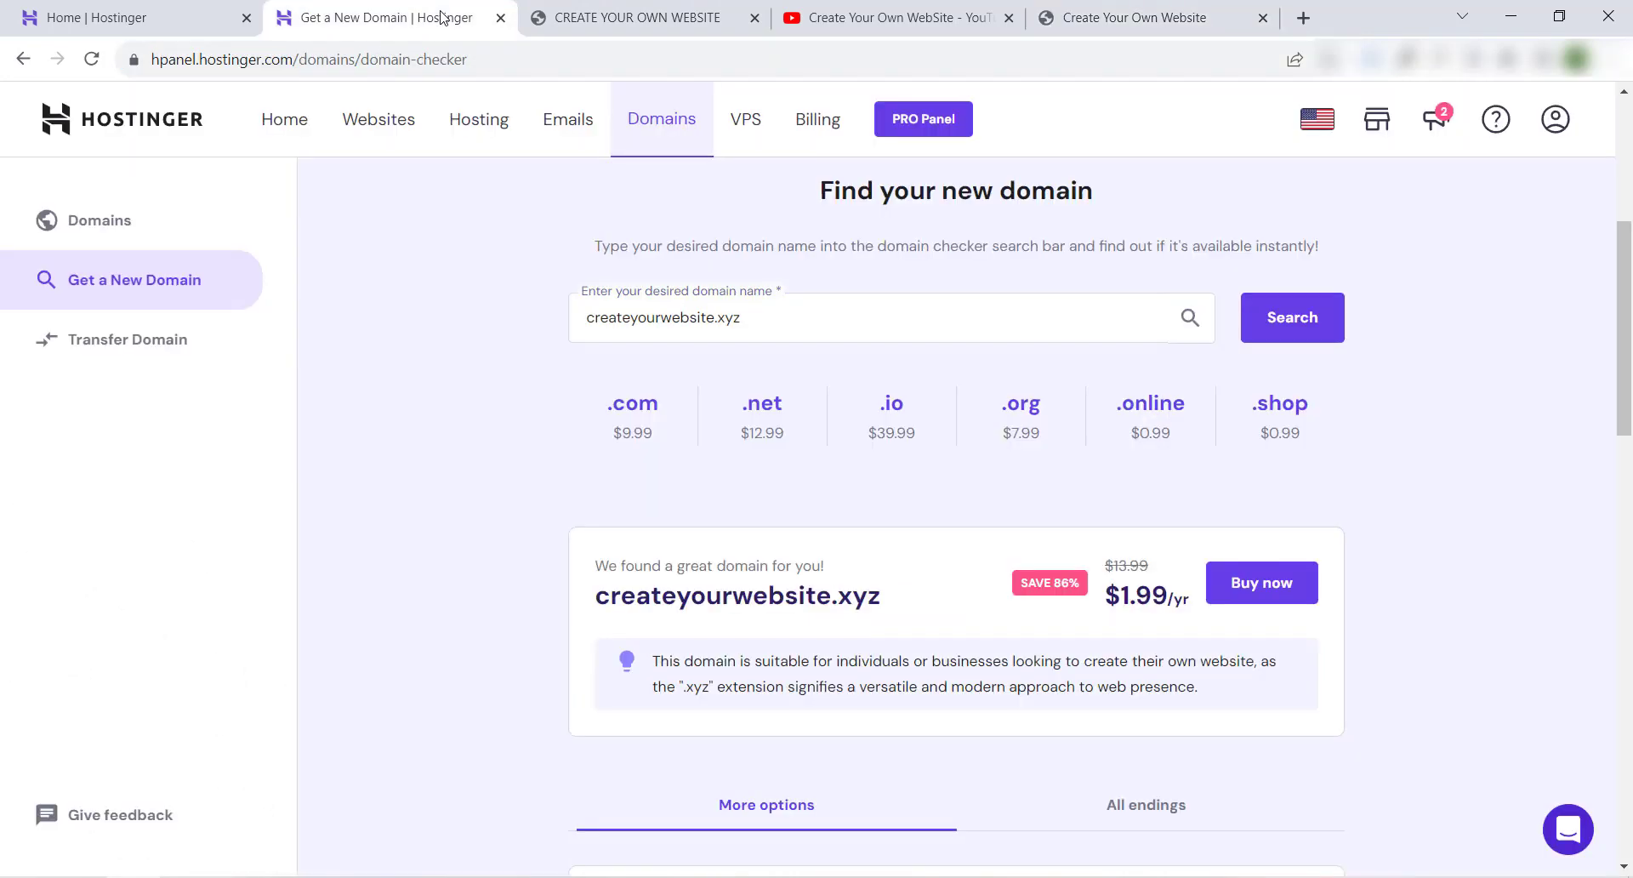
left_click(899, 489)
scroll(927, 473, "down", 1)
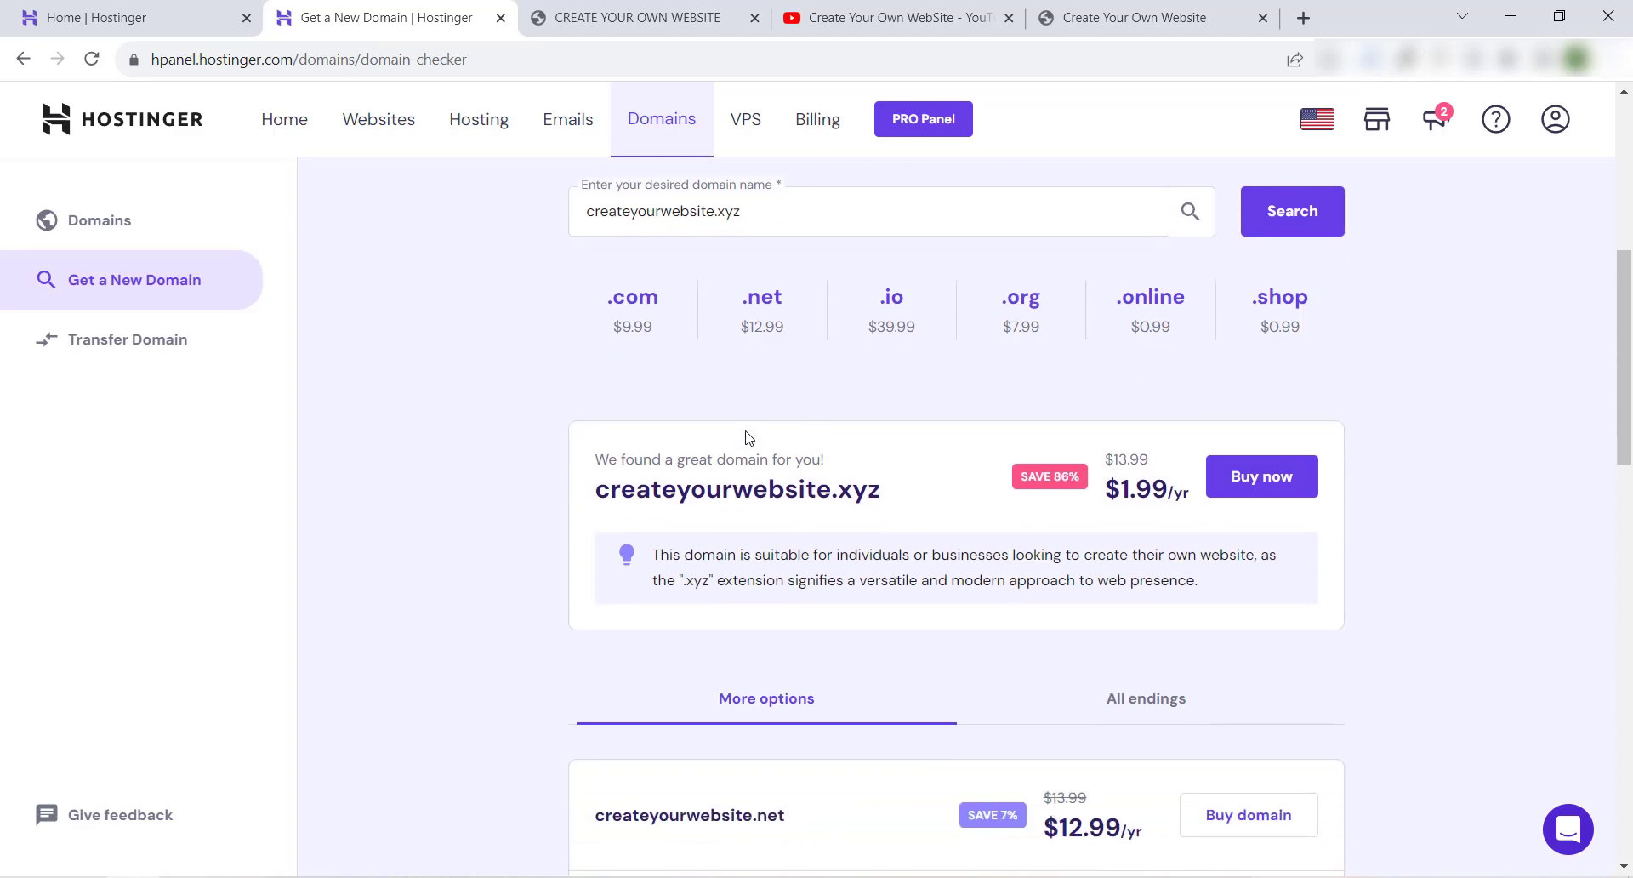
scroll(824, 444, "down", 1)
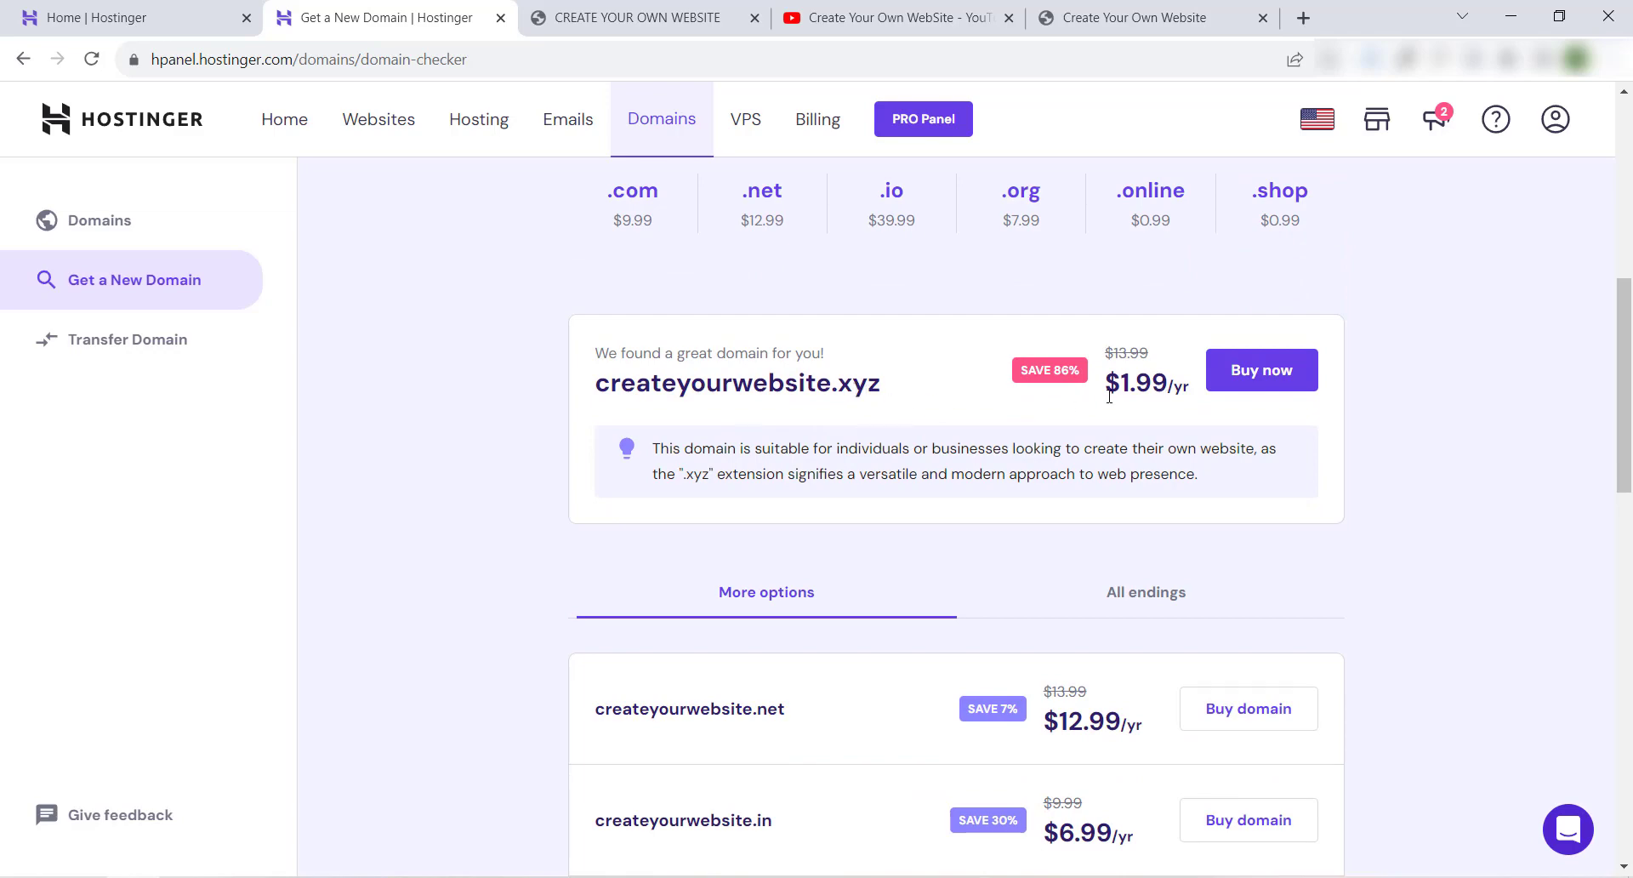
left_click(1284, 380)
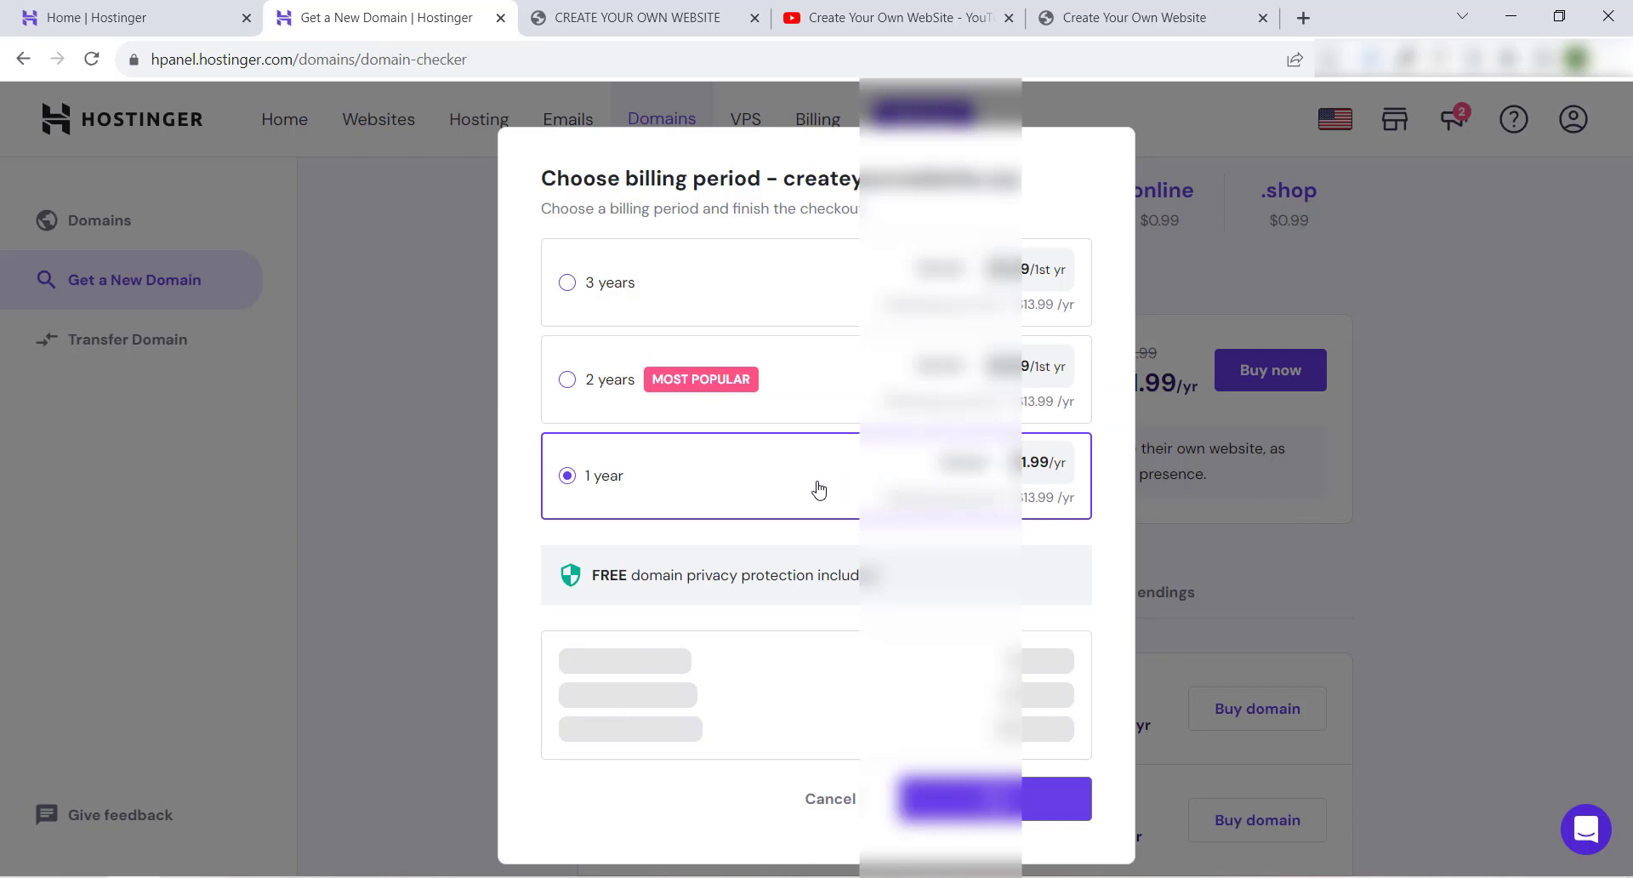
- Pay $2.17 for one year of createyourwebsite.xyz and close the success message
scroll(808, 510, "down", 2)
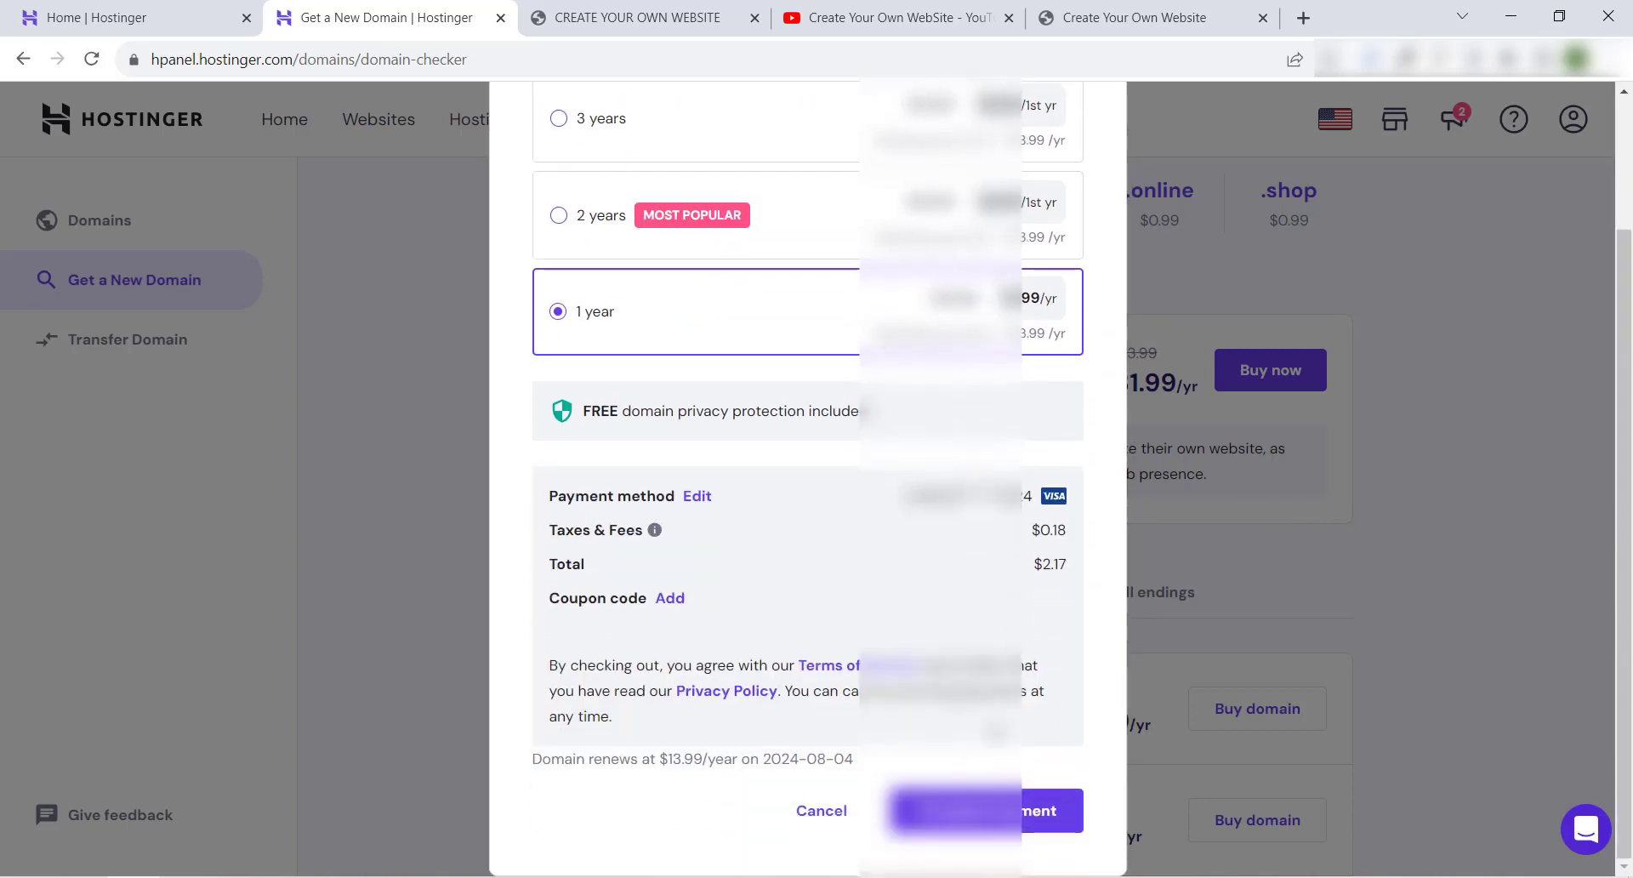
left_click(944, 819)
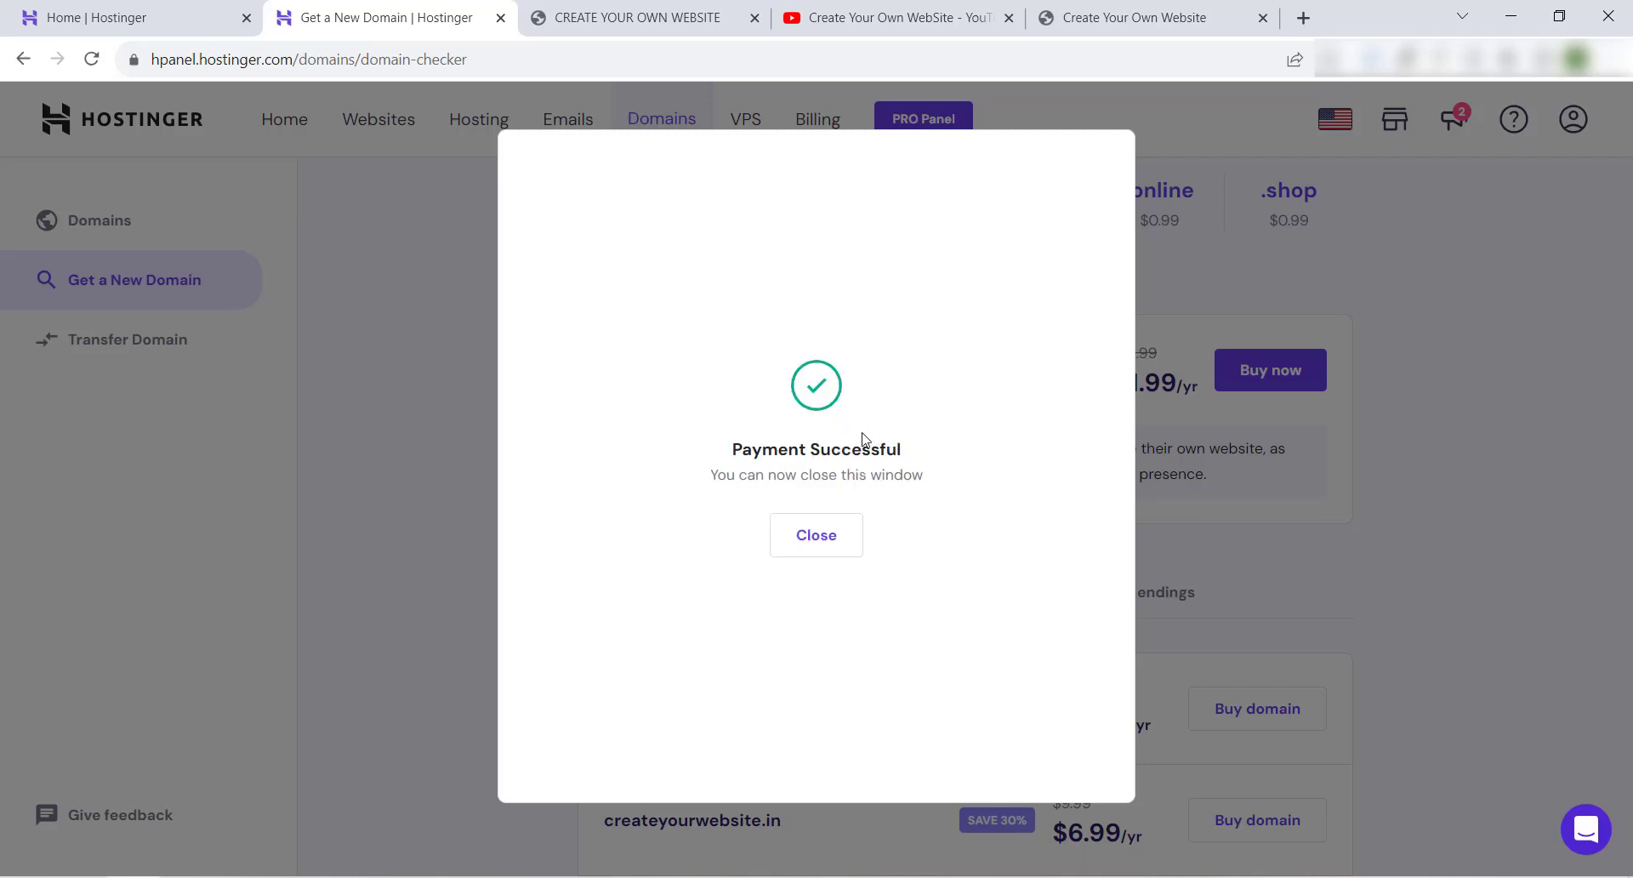
left_click(821, 536)
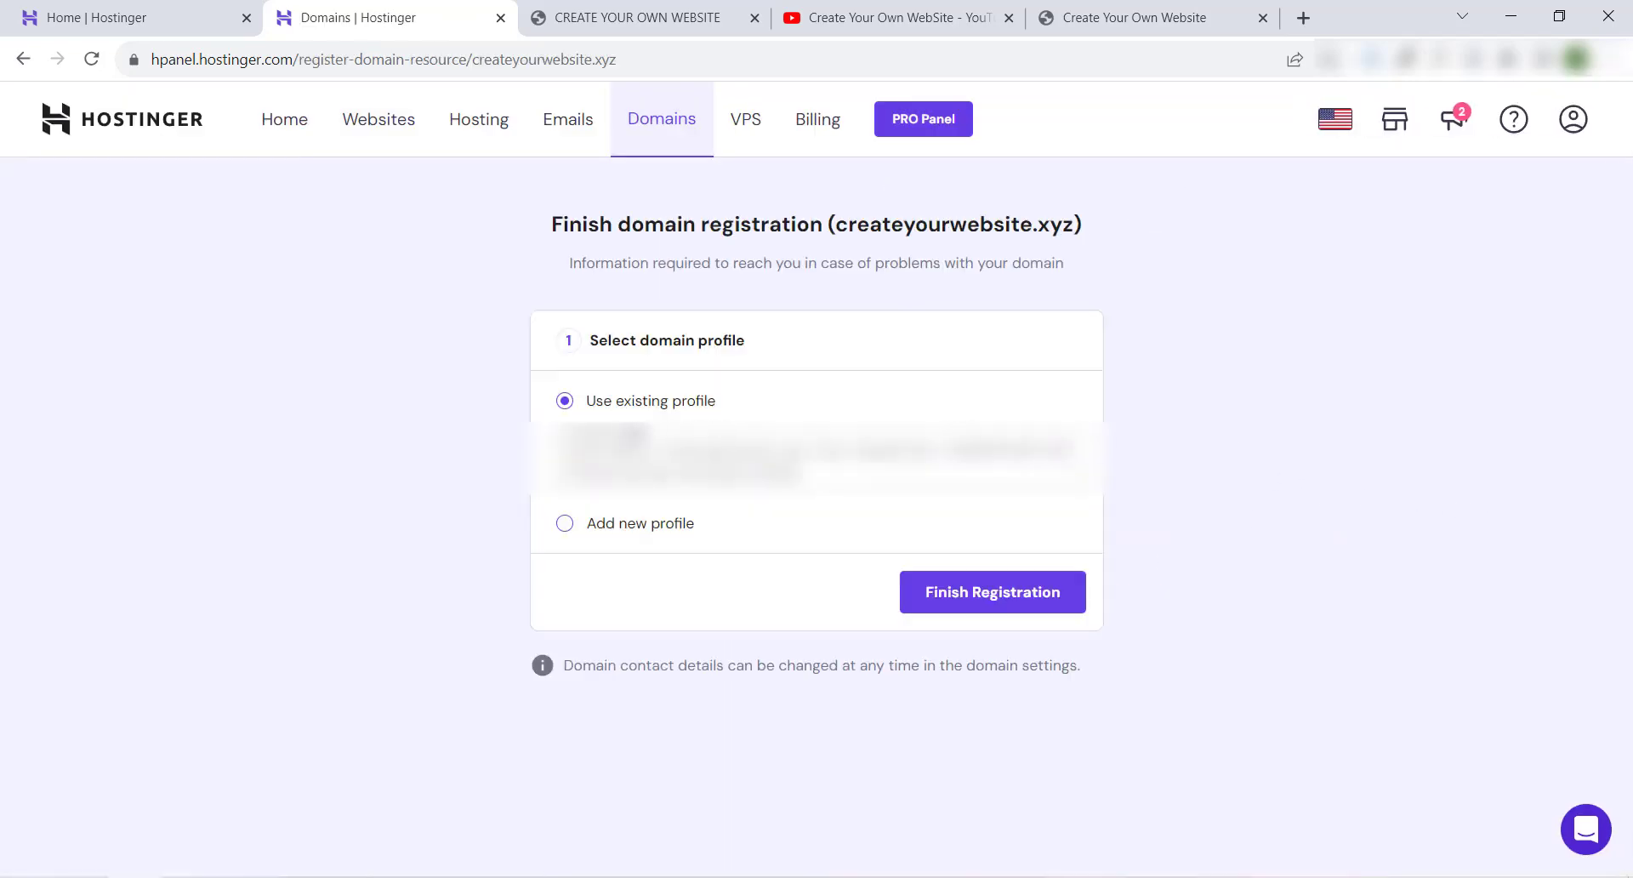
- Finish registering createyourwebsite.xyz with the existing profile and continue to its Domain Overview
left_click(1006, 605)
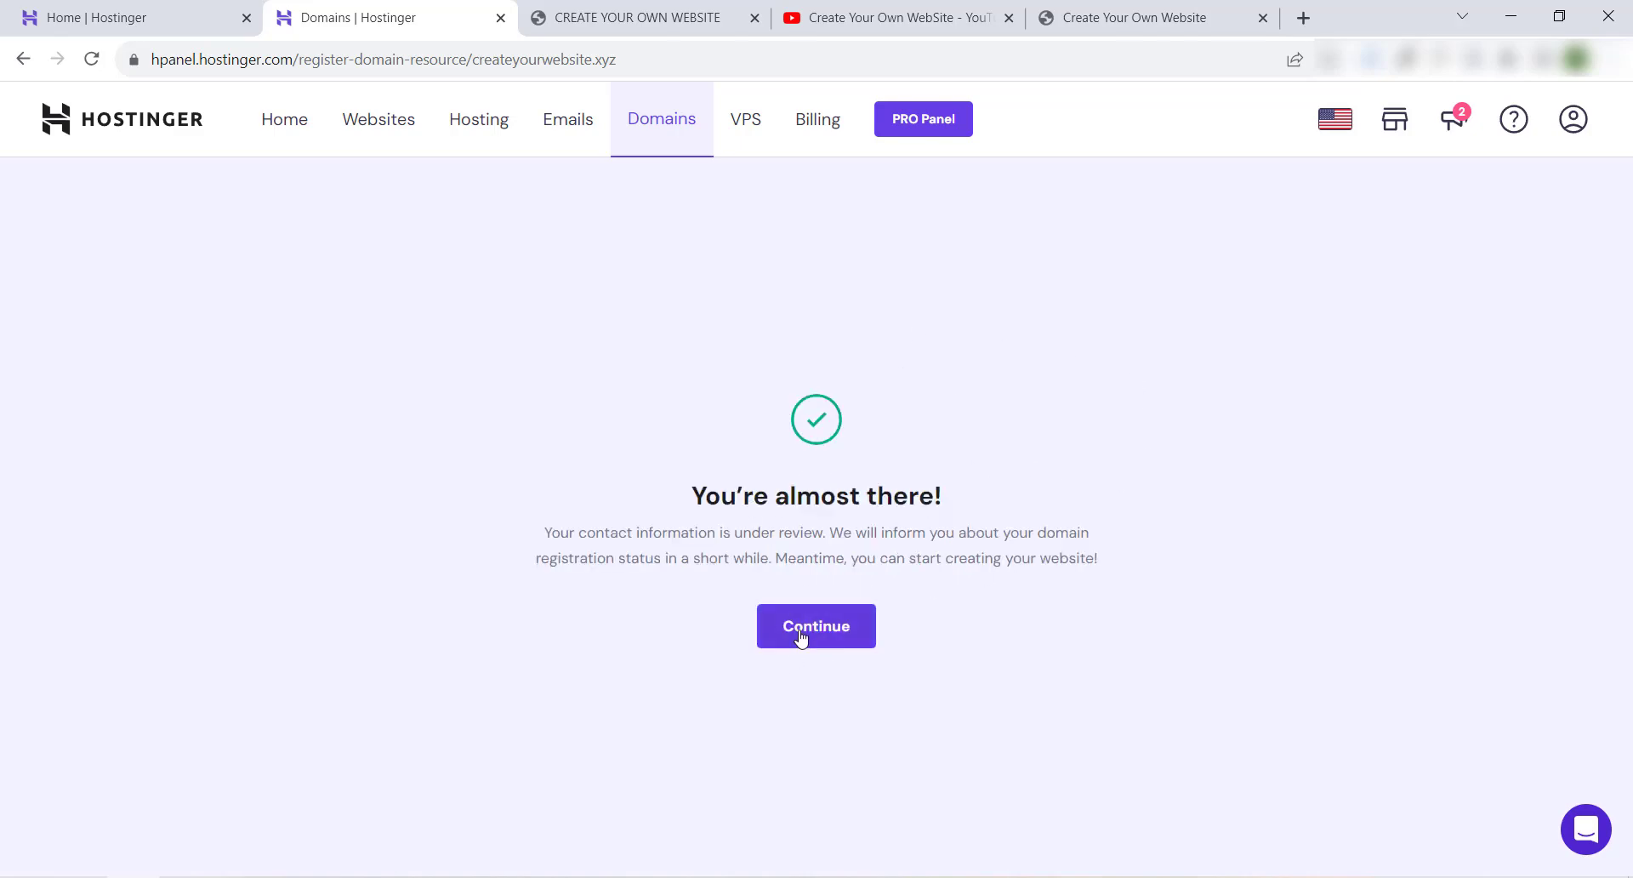
left_click(793, 633)
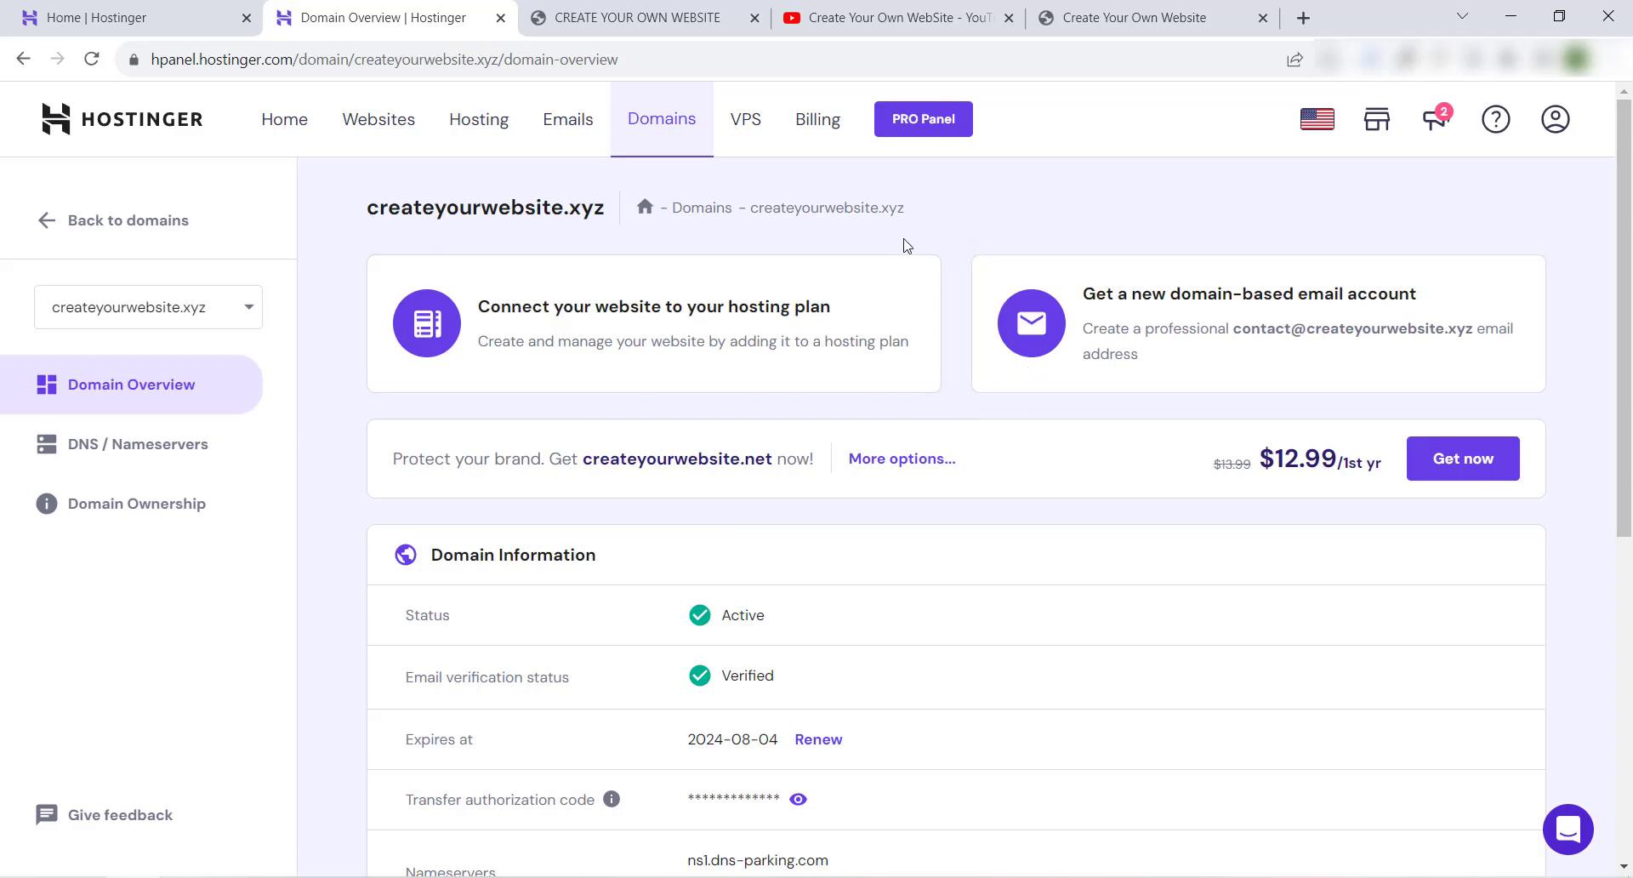
- Select createyourwebsite.xyz in the overview heading and open it in a new tab
scroll(936, 255, "down", 7)
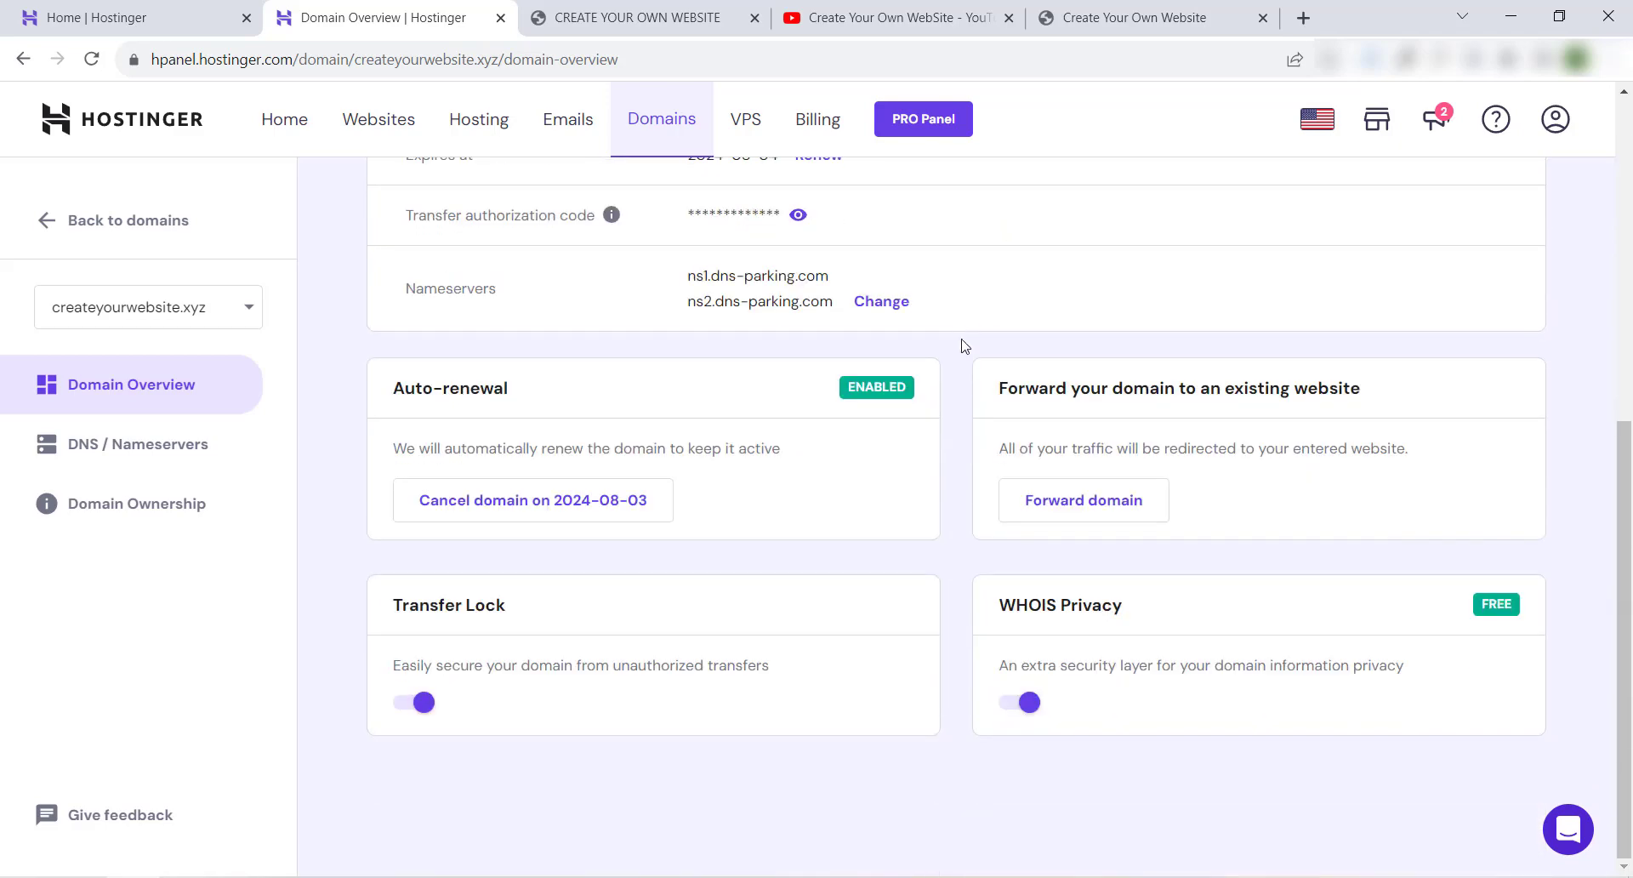
scroll(964, 345, "up", 7)
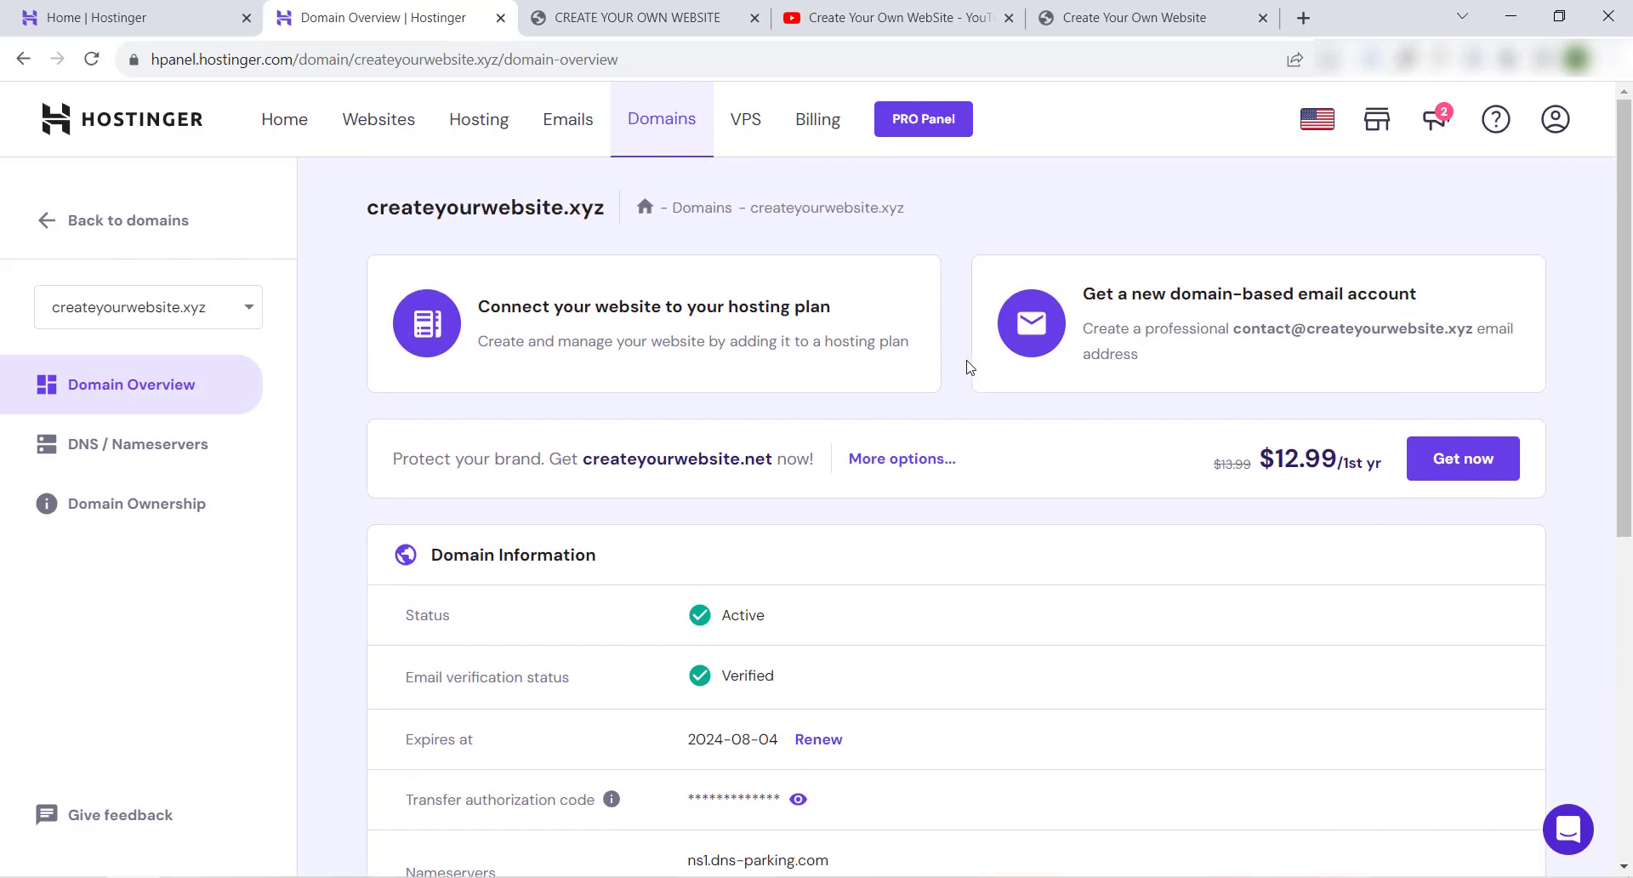
left_click_drag(364, 207, 604, 206)
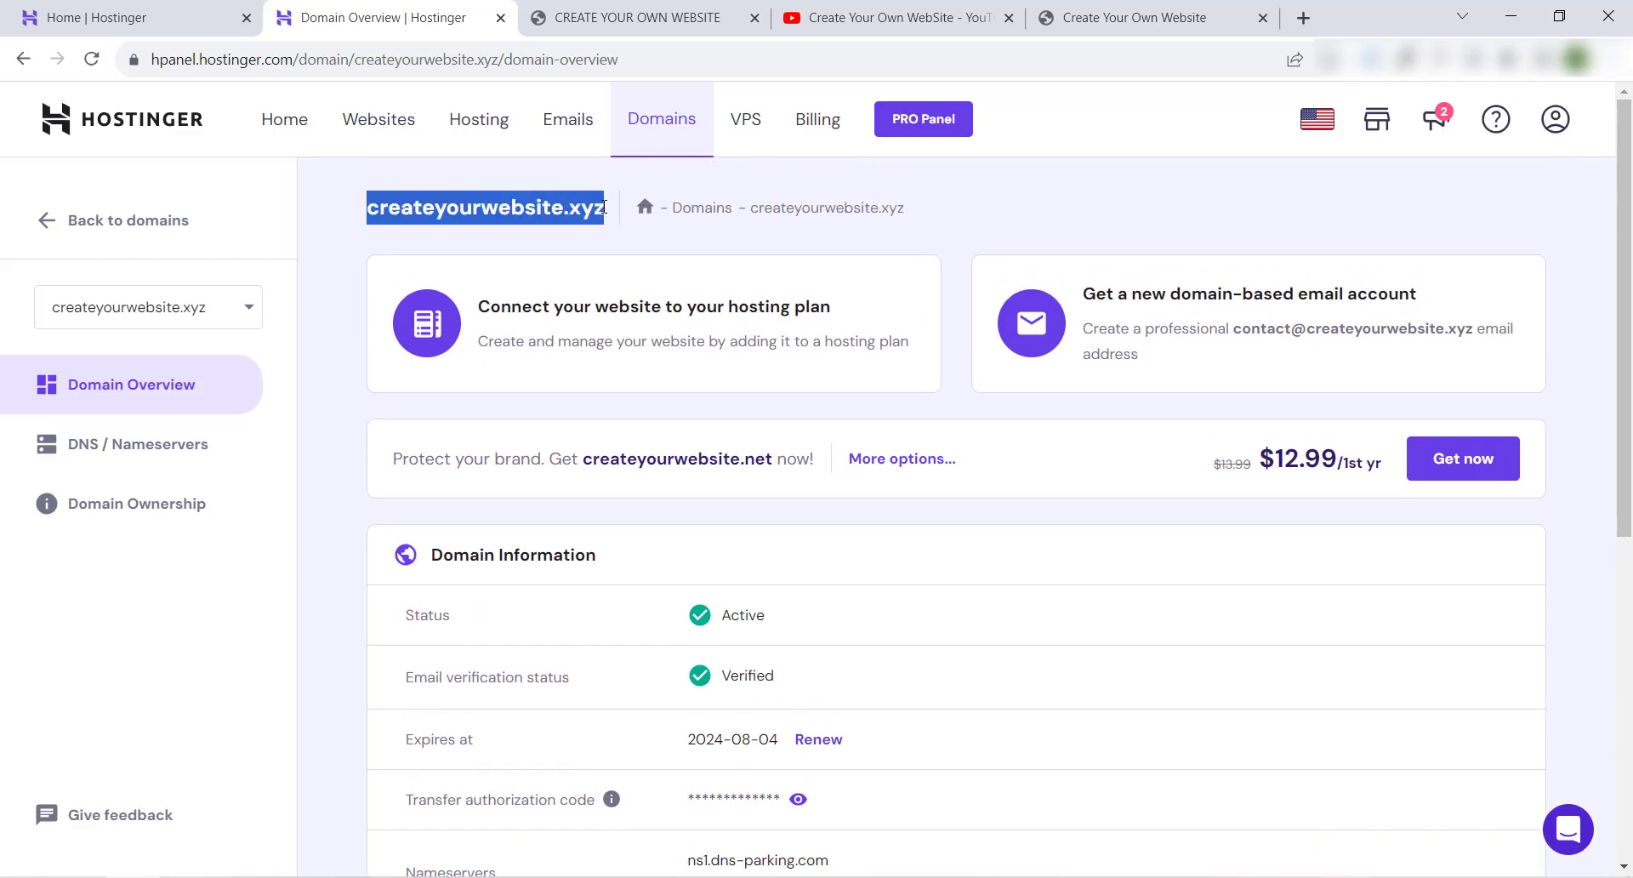
right_click(528, 201)
left_click(553, 245)
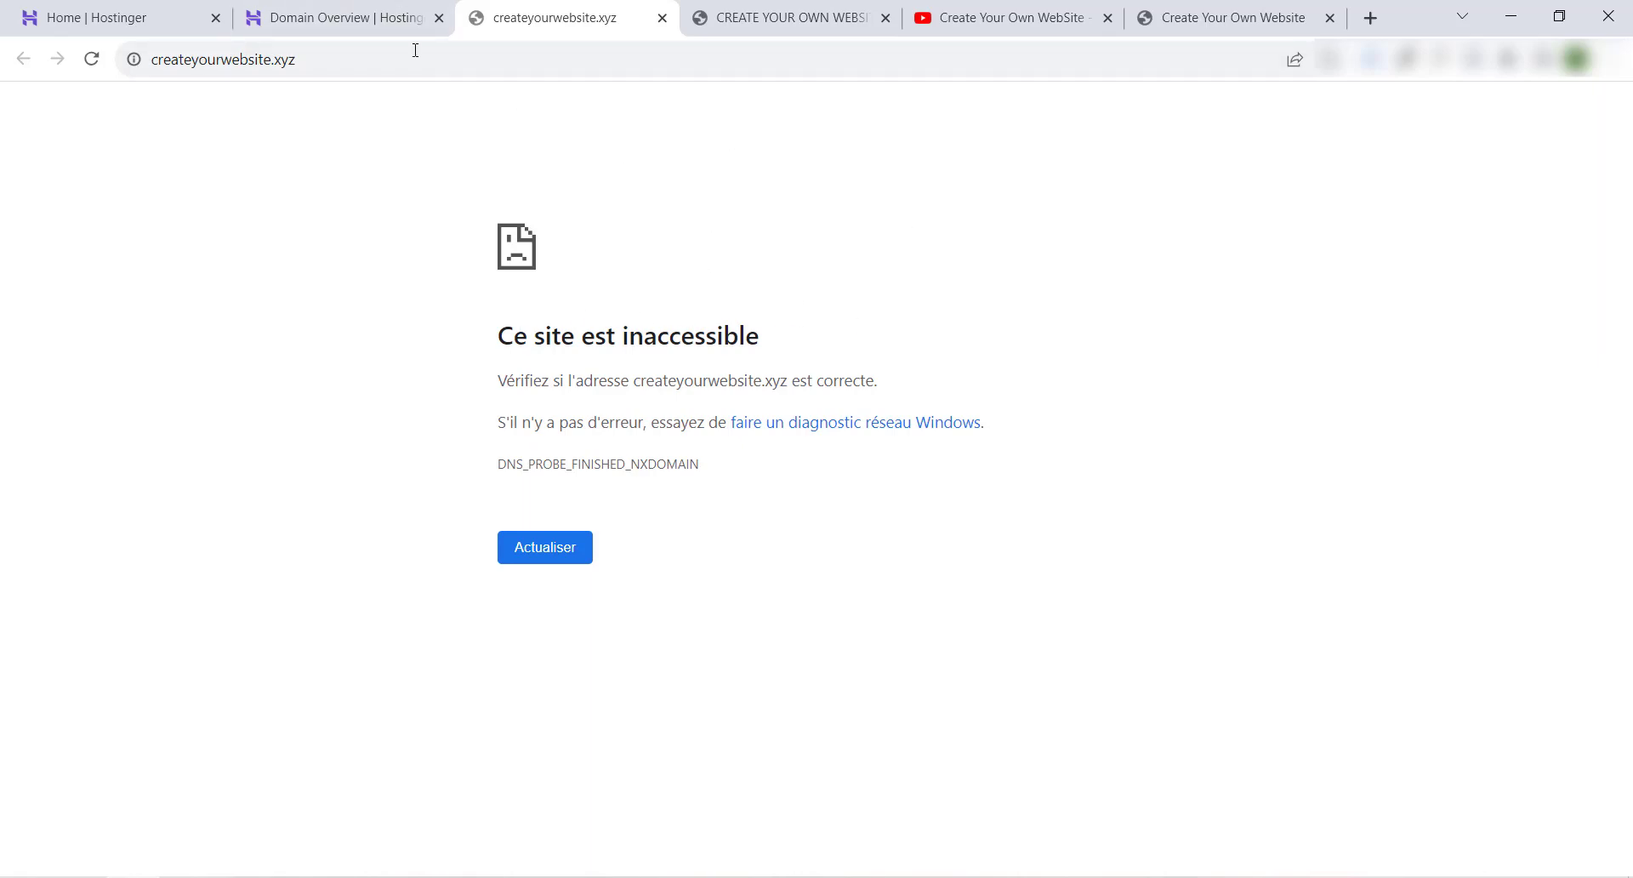
- Recheck the createyourwebsite.xyz tab, now a Hostinger parked-domain page, then return to Domain Overview
left_click(376, 17)
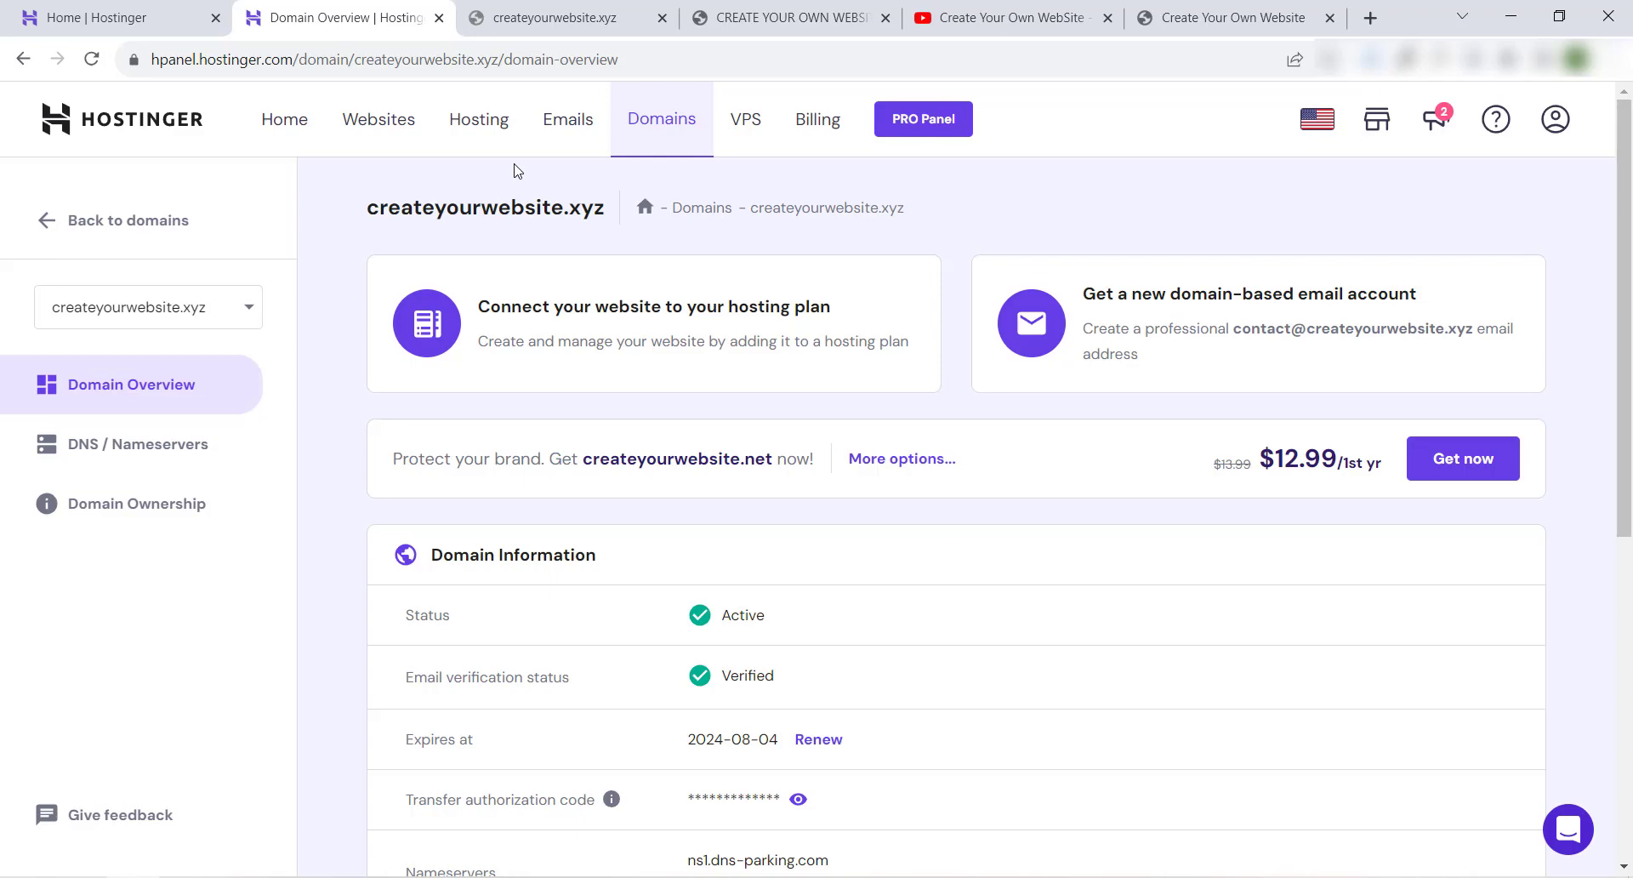
key("ctrl+Tab")
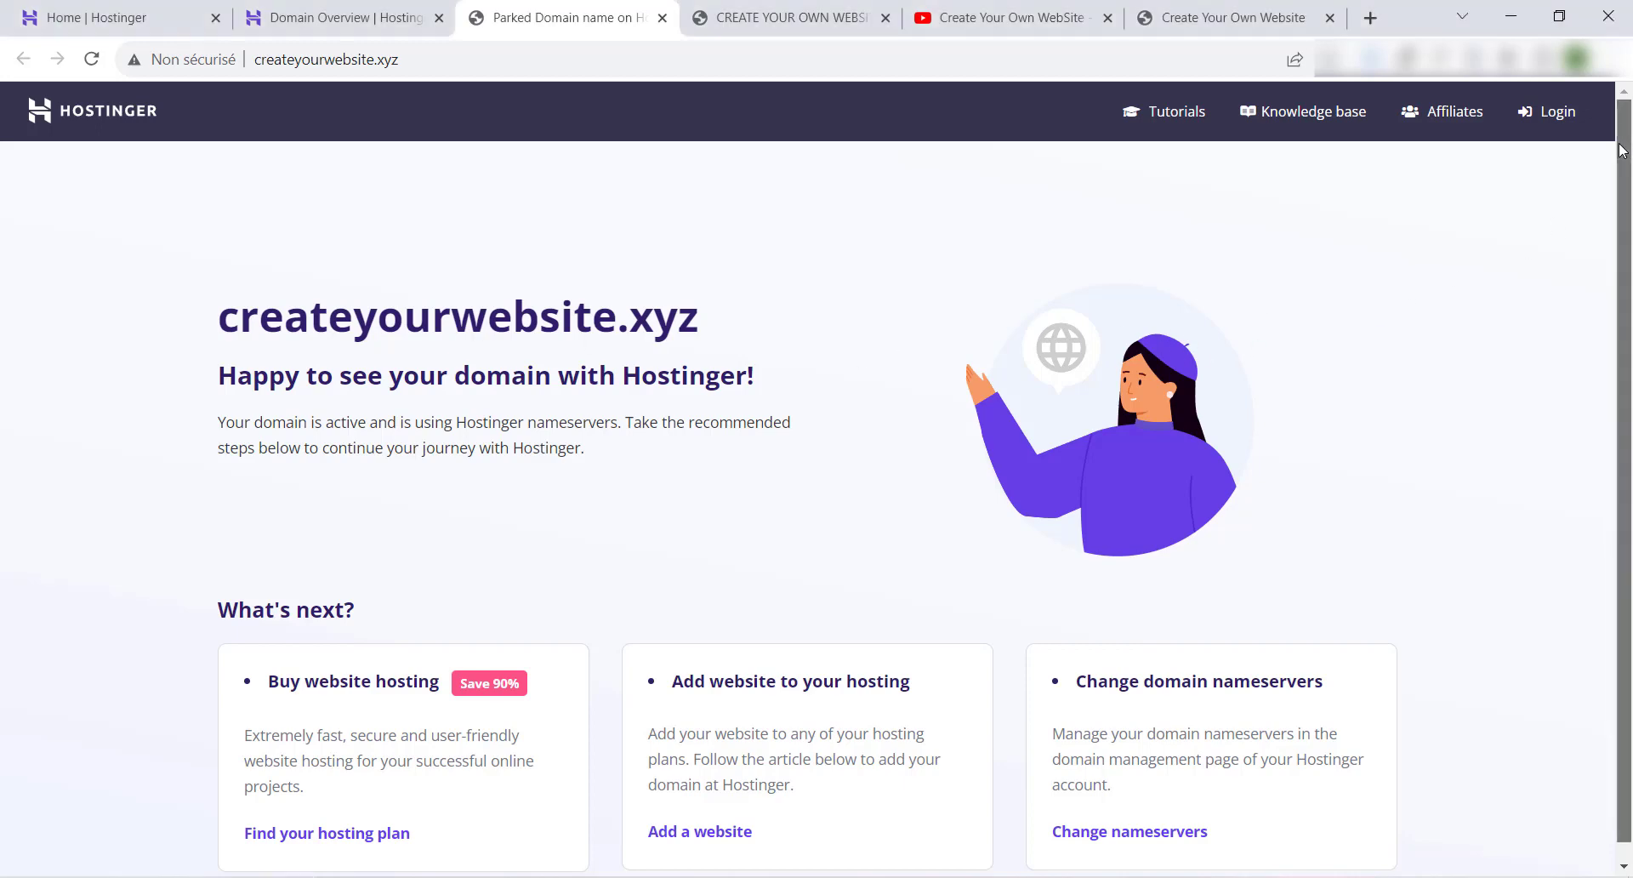
left_click_drag(1624, 207, 1624, 267)
scroll(1624, 275, "up", 1)
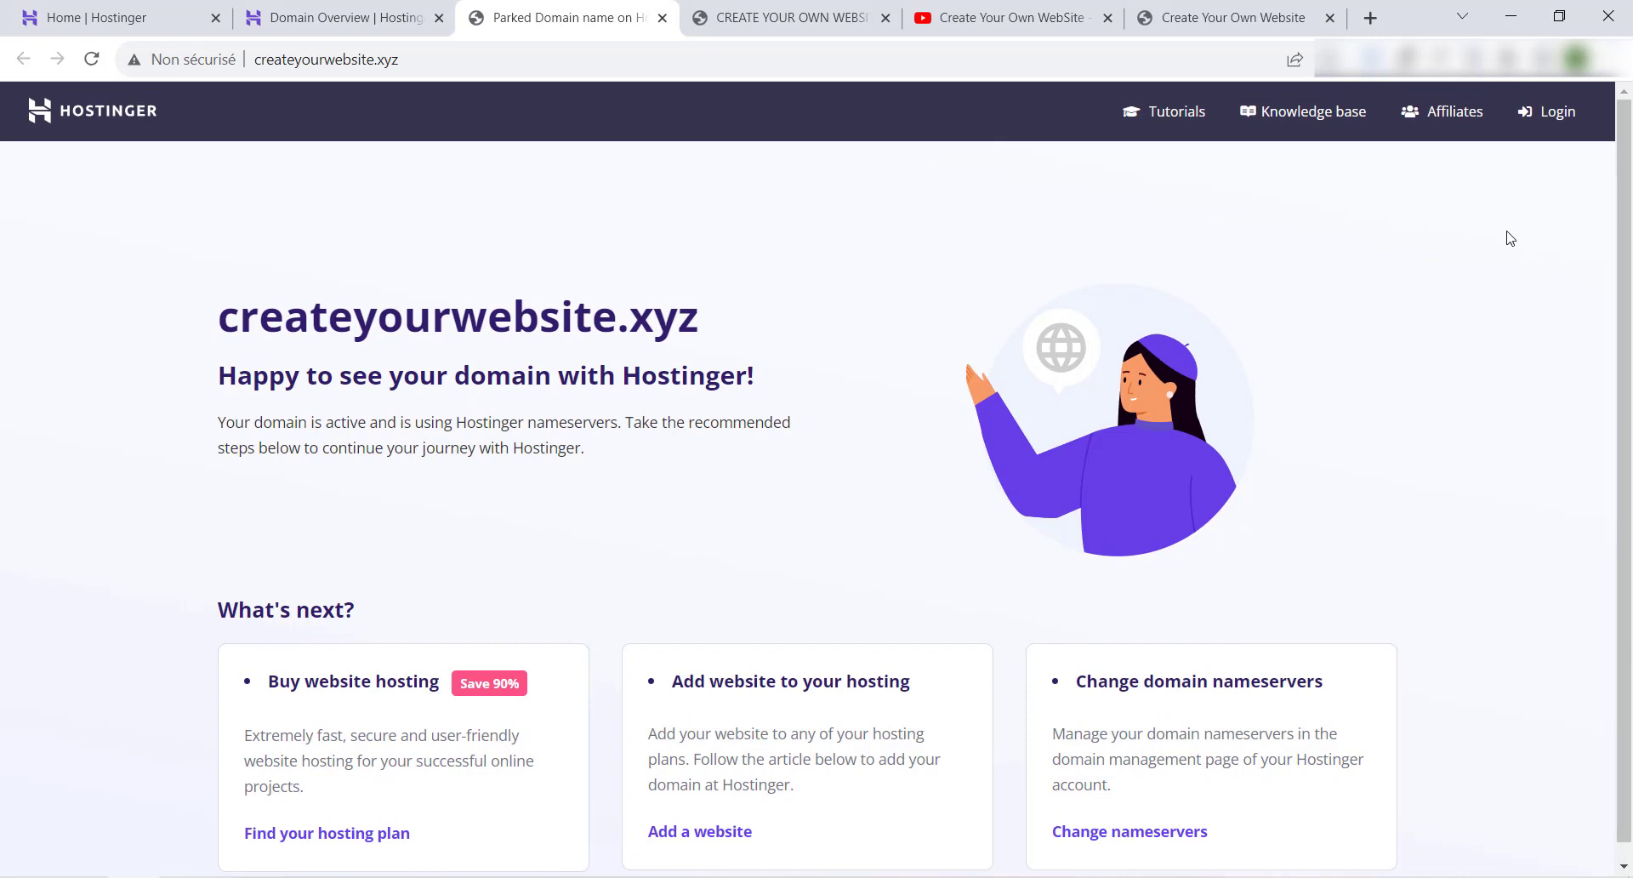
scroll(1510, 255, "down", 1)
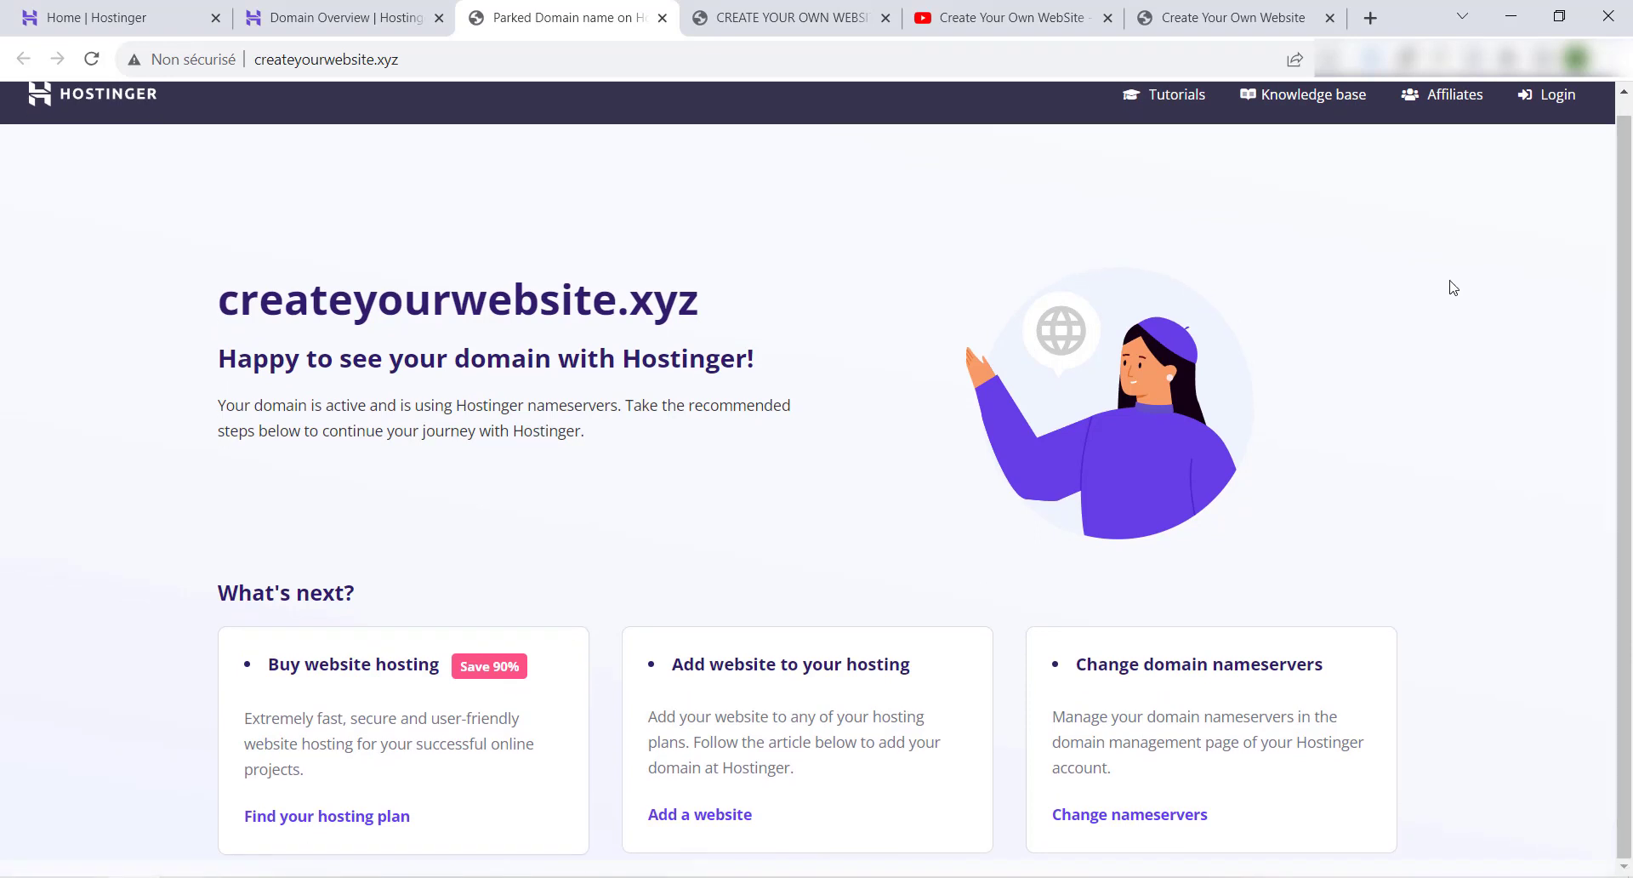
left_click(344, 19)
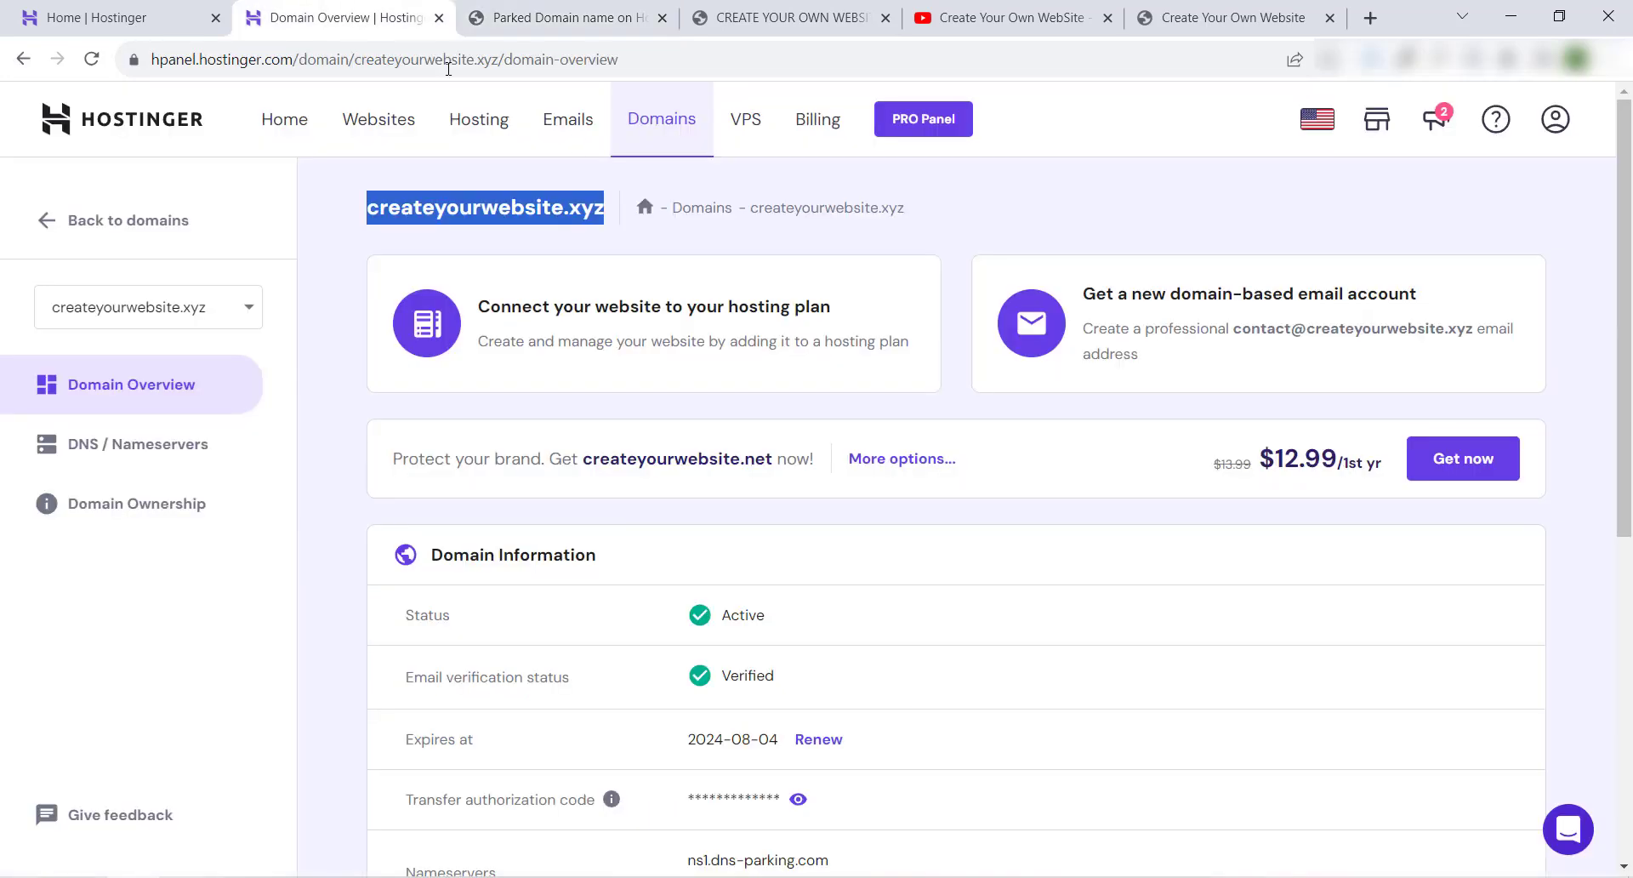
- From the Business Web Hosting plan's website list, start adding a new website
left_click(1145, 217)
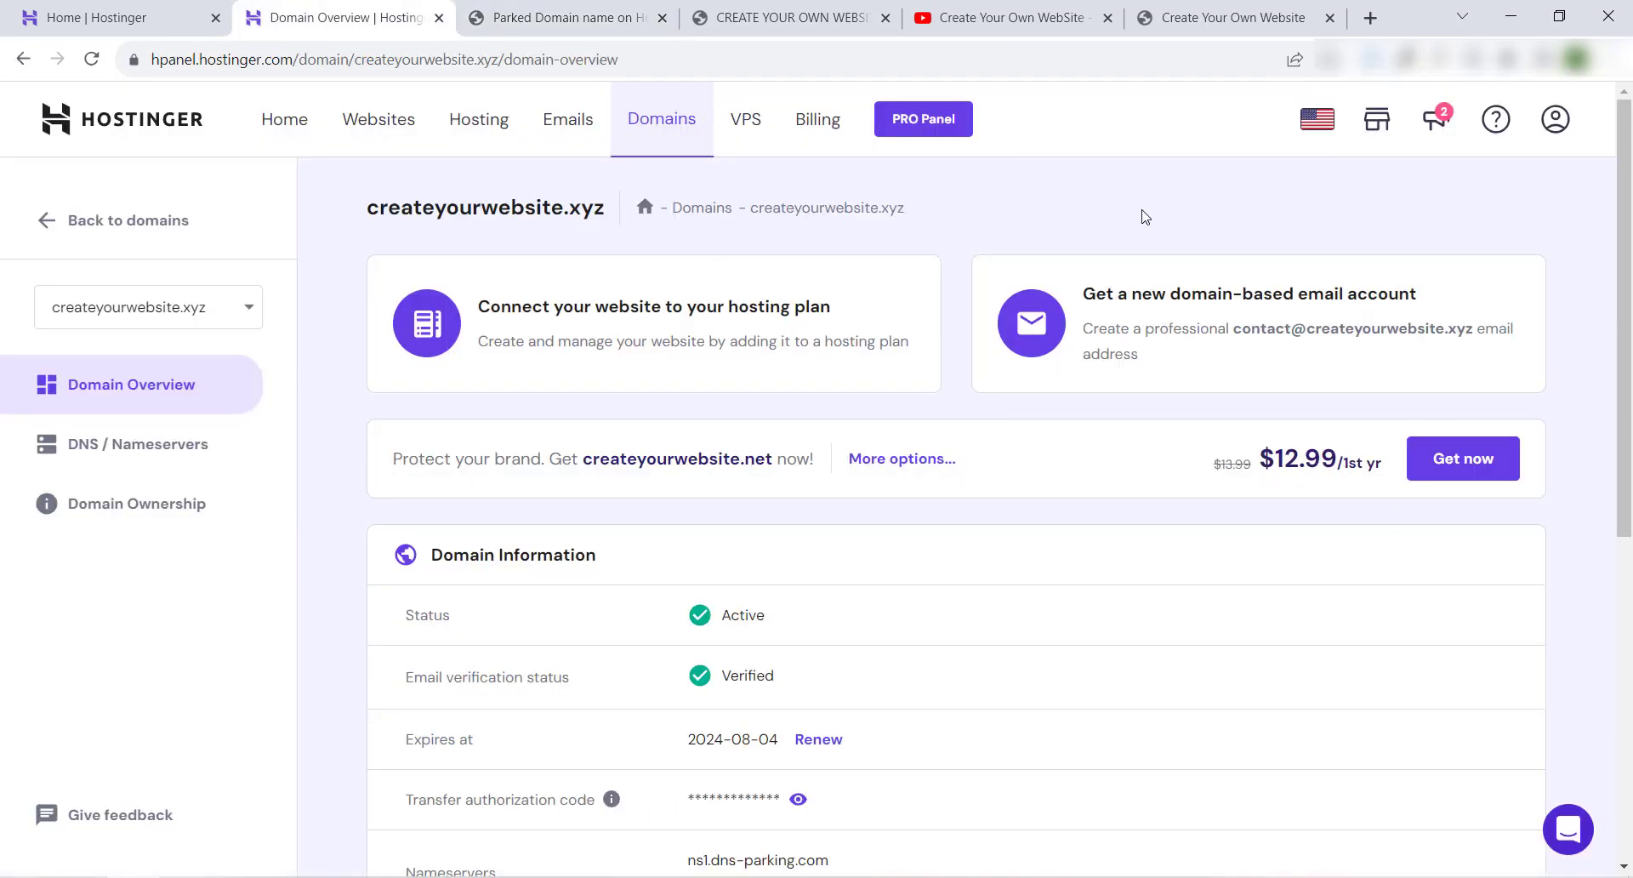
left_click(152, 128)
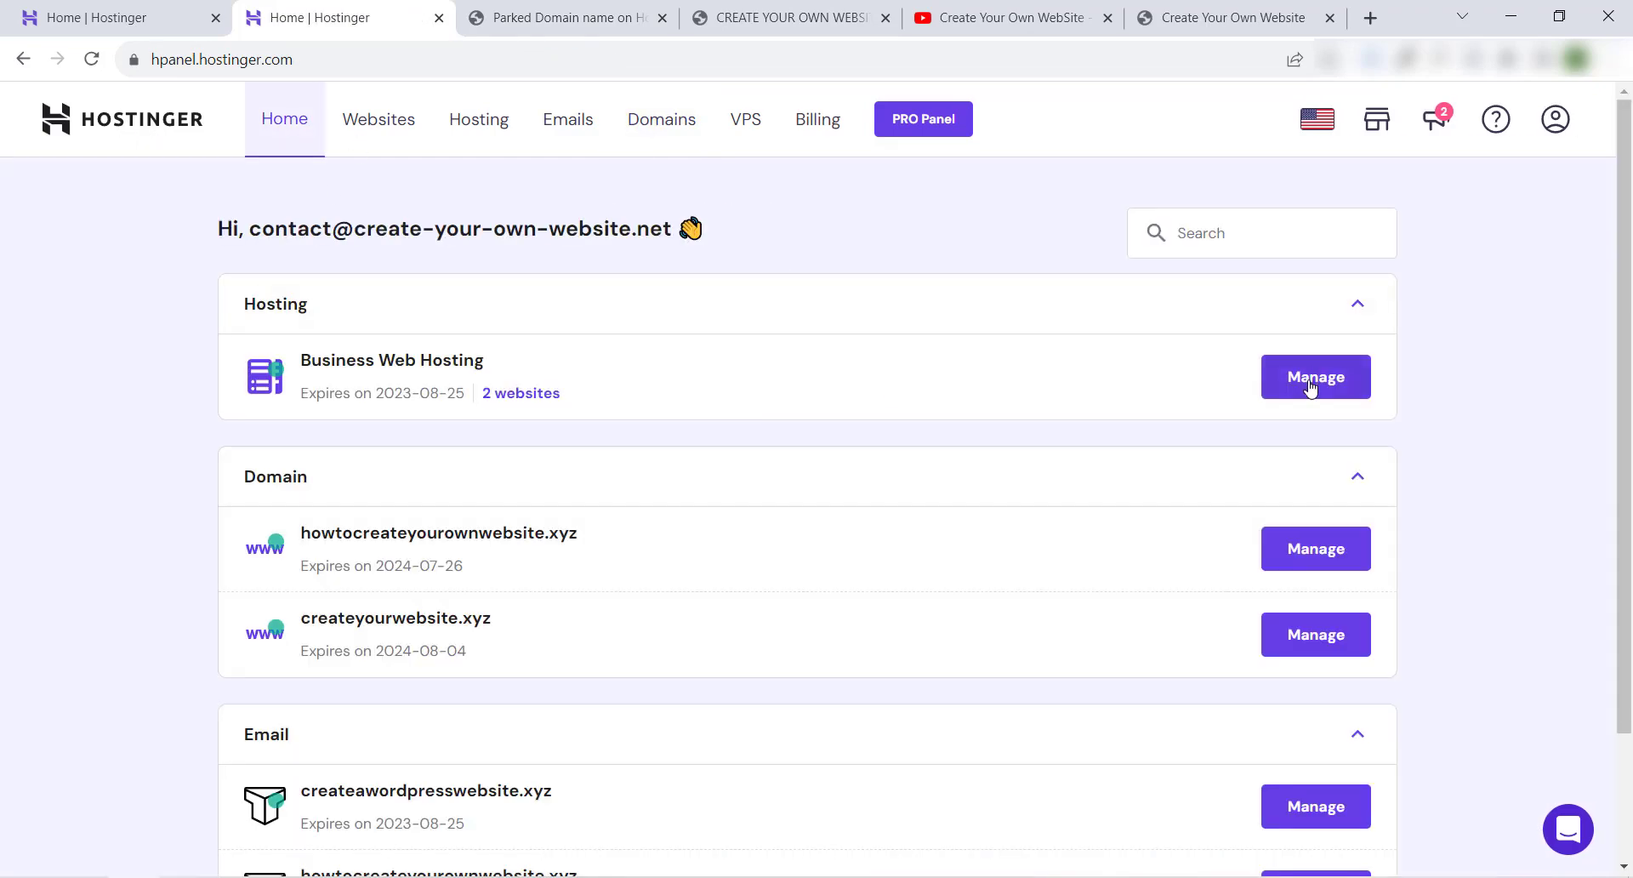
left_click(1308, 387)
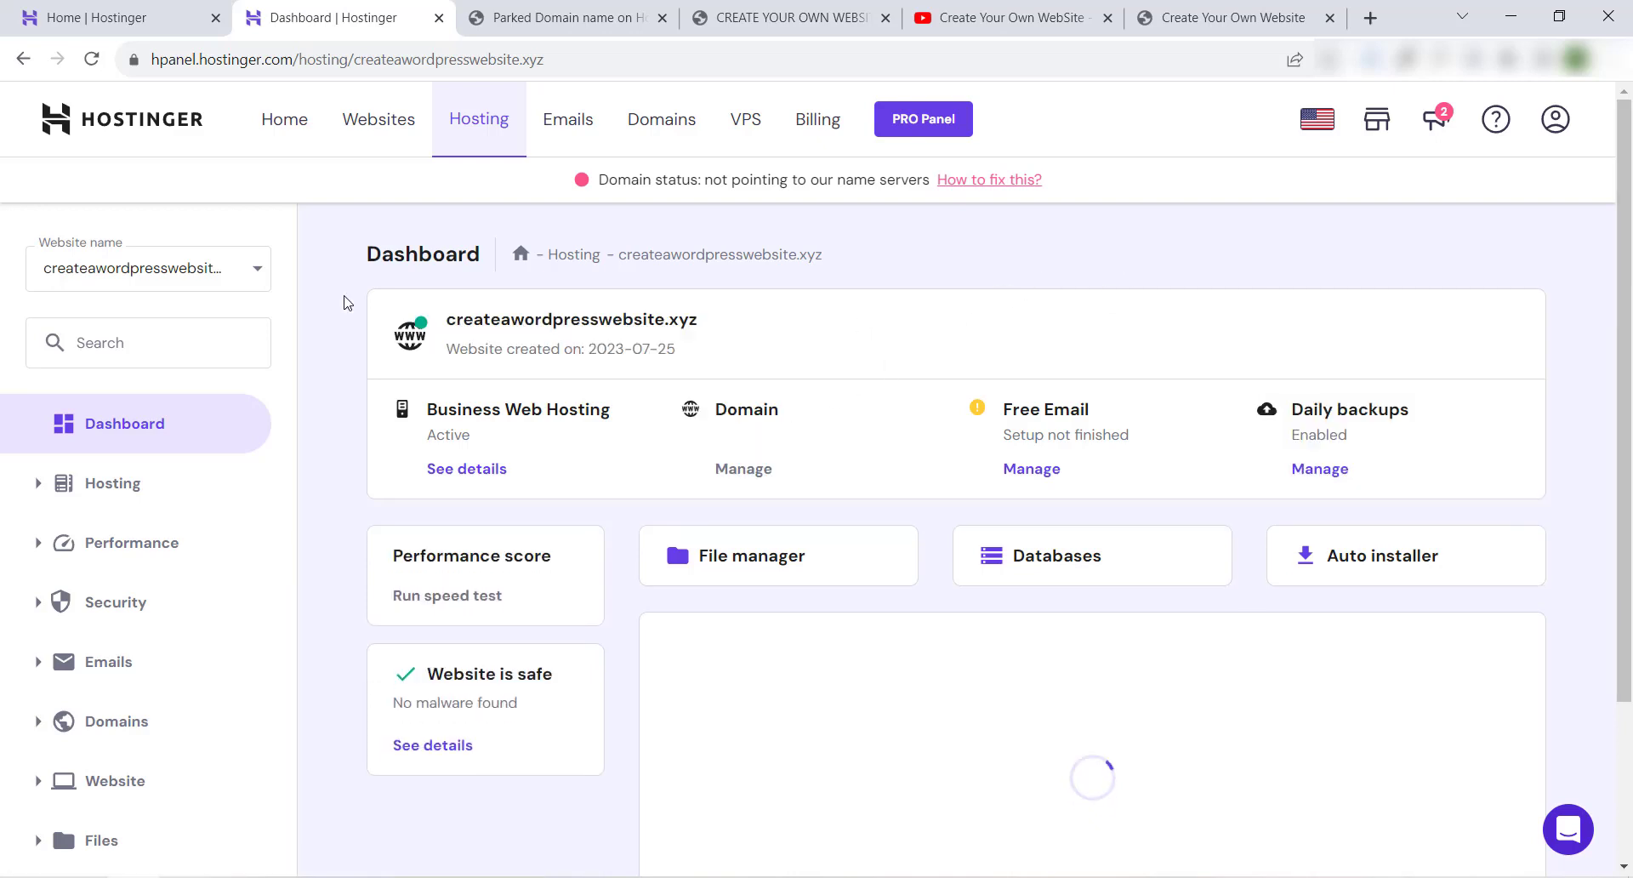
left_click(204, 284)
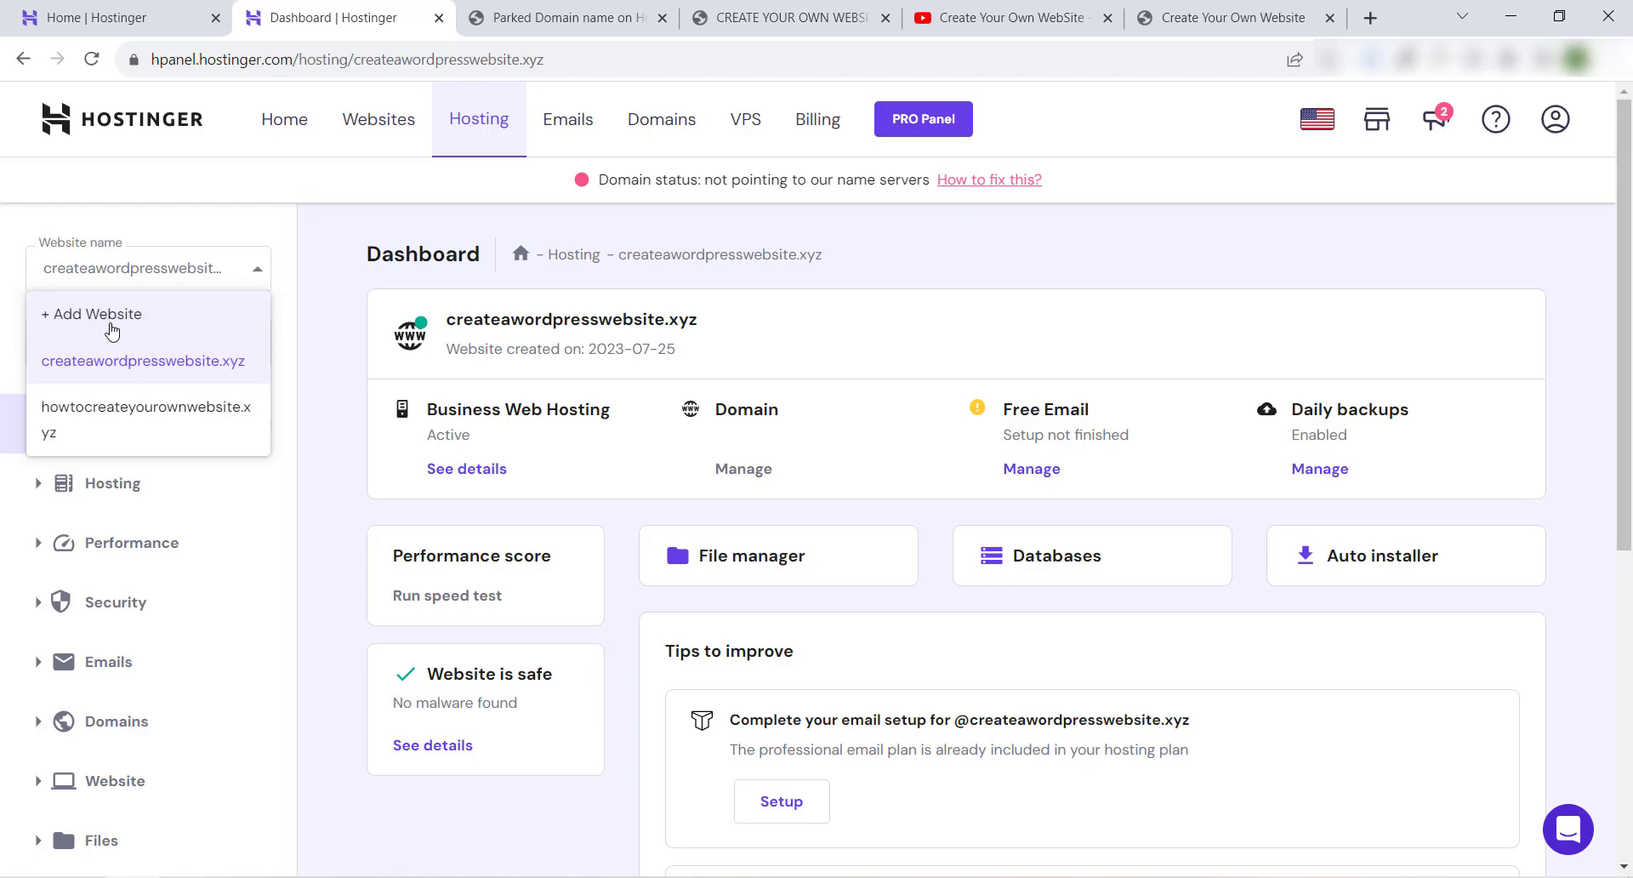
left_click(110, 327)
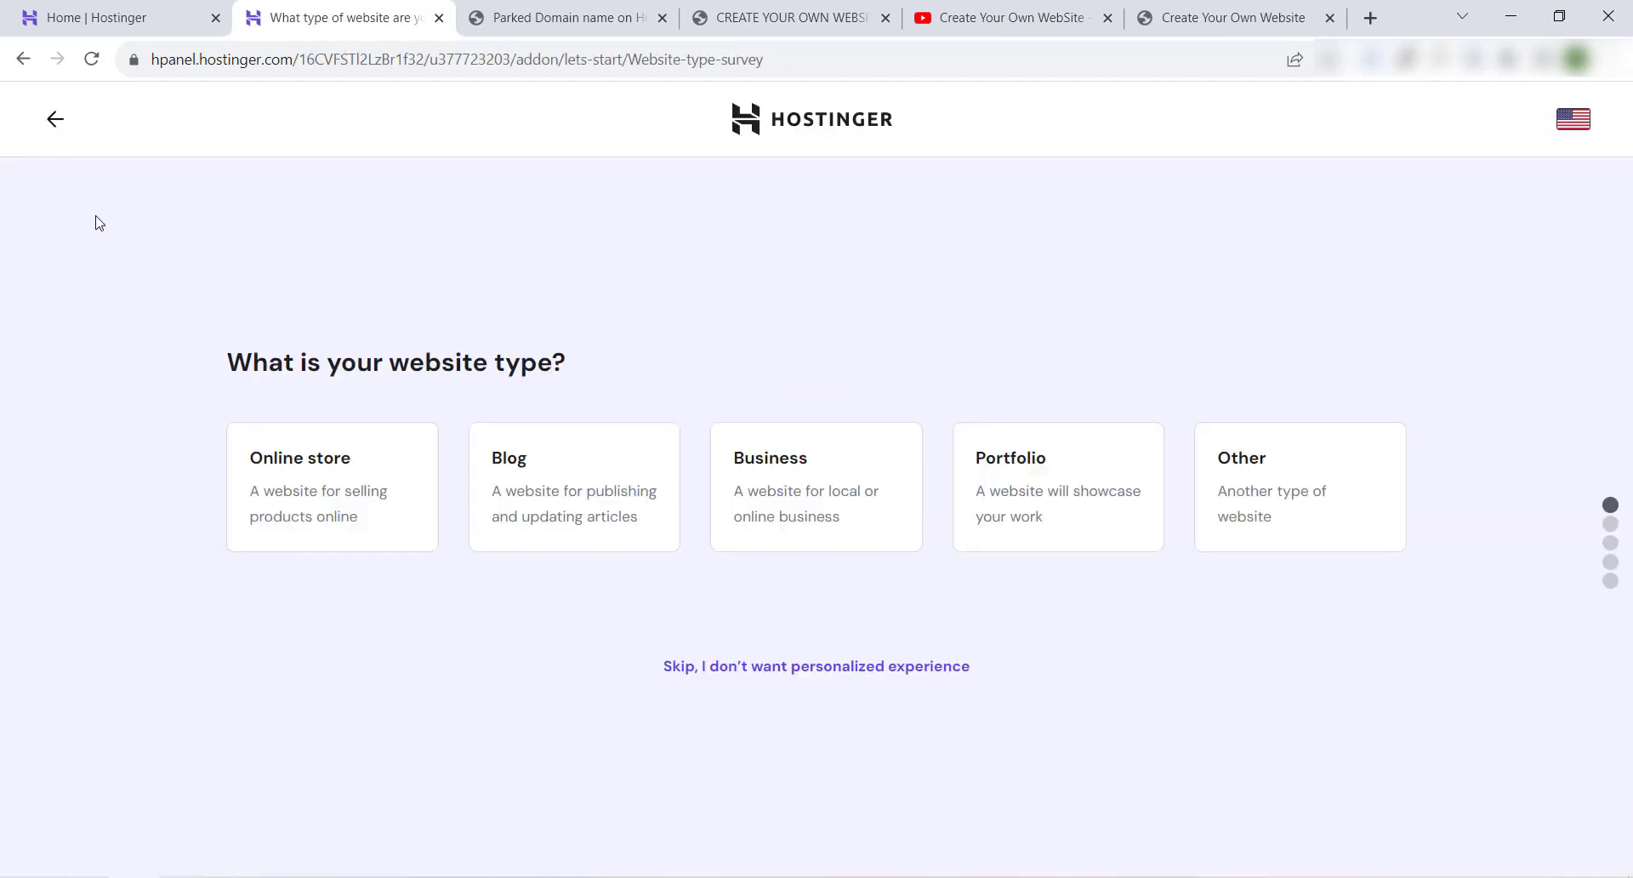
- Choose a new Business site on WordPress with AI and replace the admin password
left_click(802, 541)
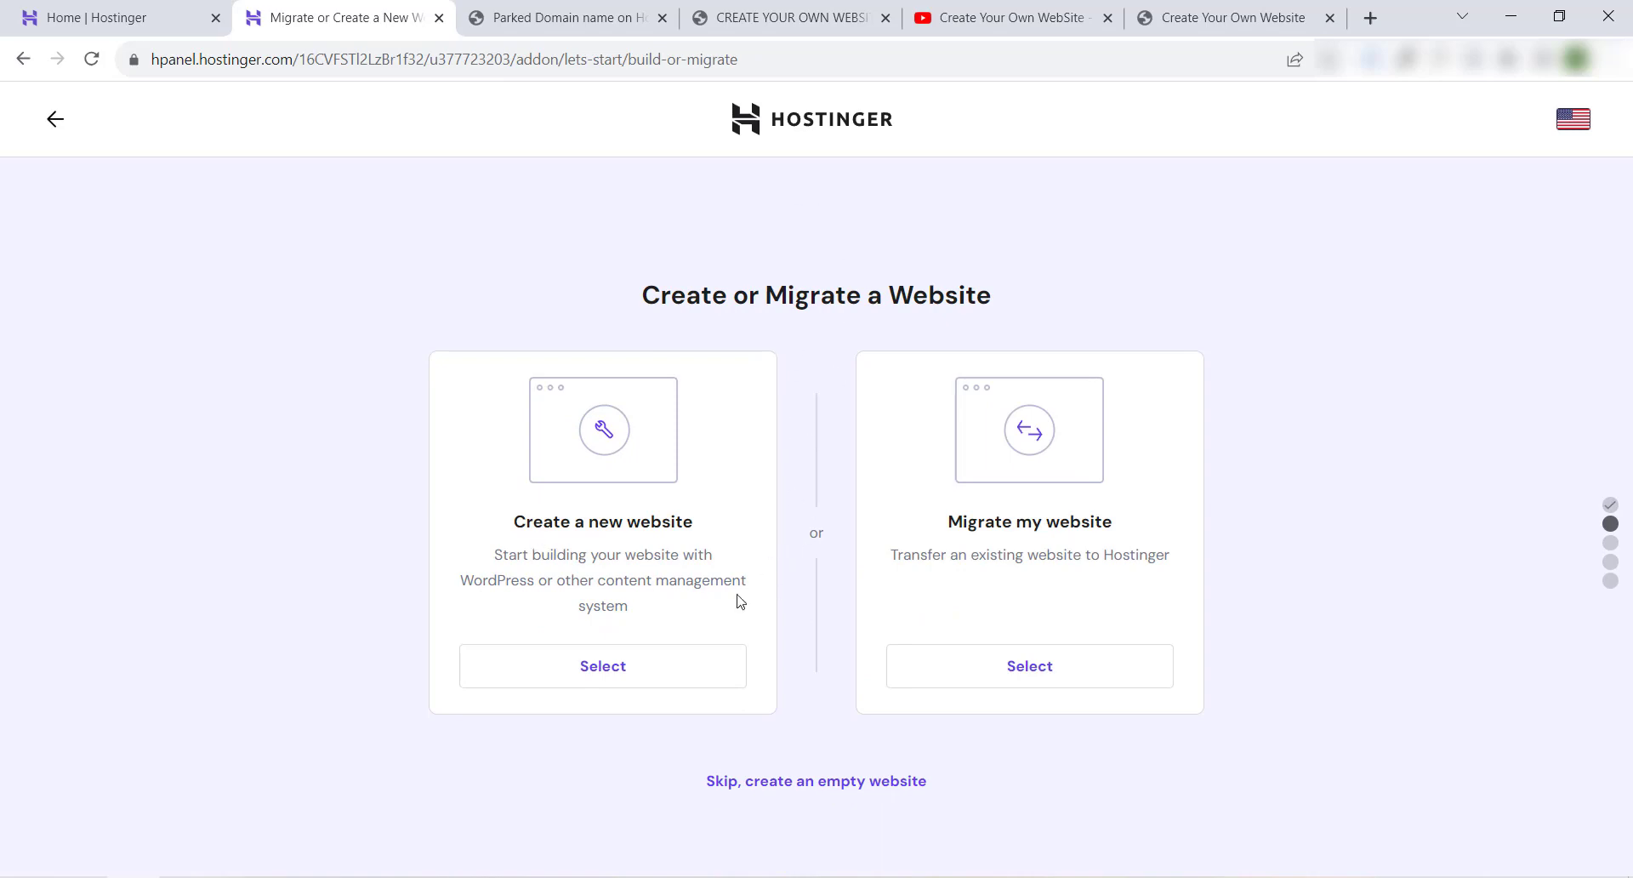
left_click(668, 656)
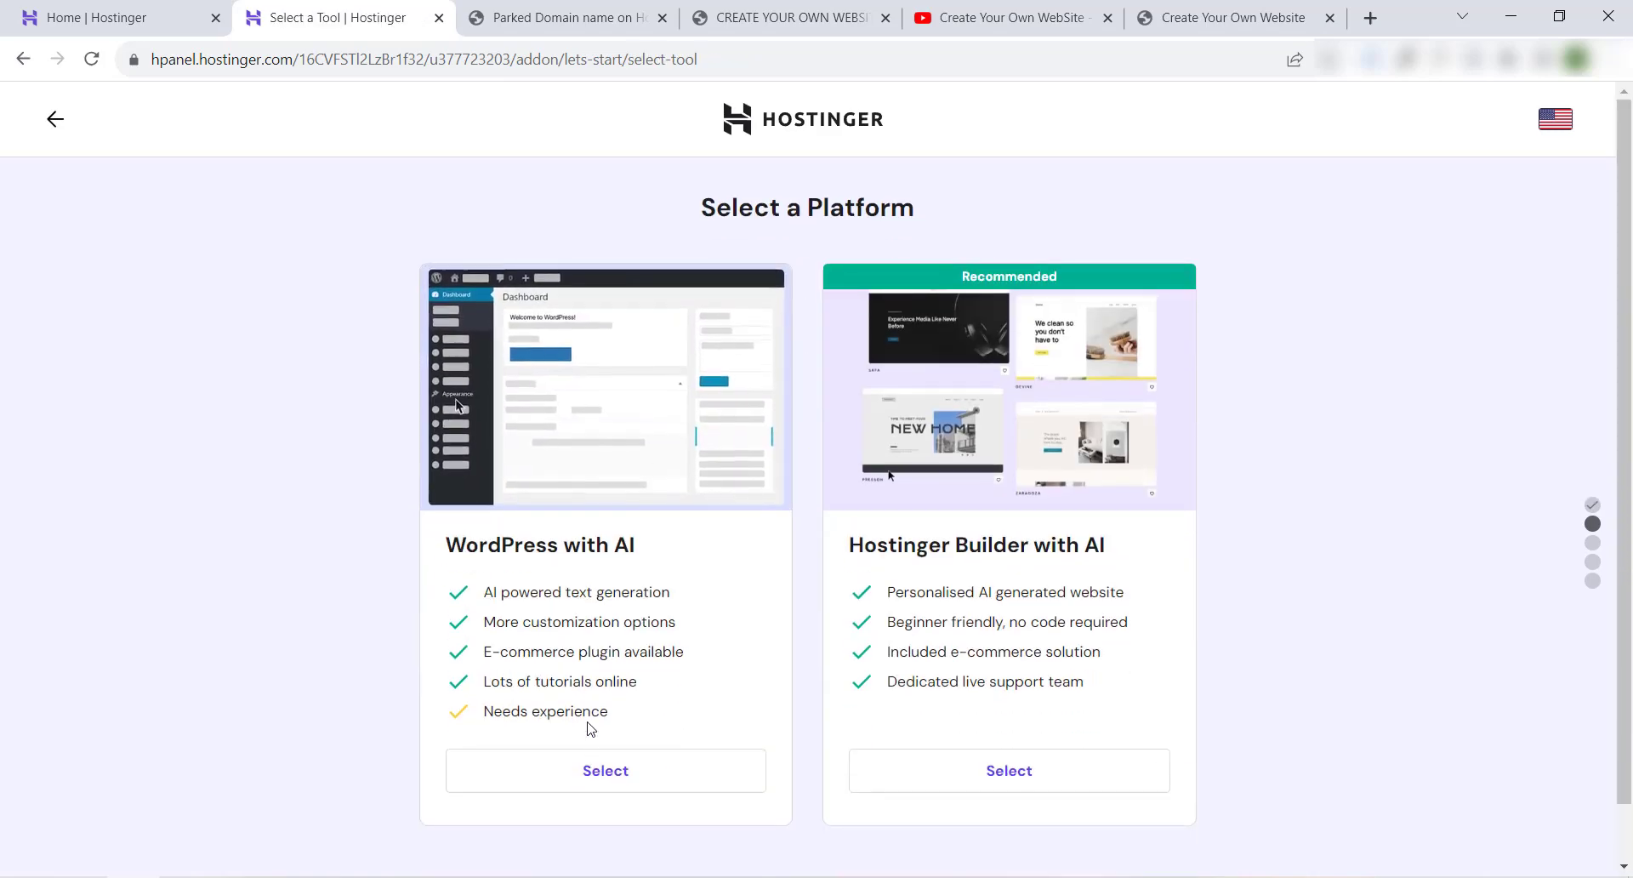
left_click(587, 772)
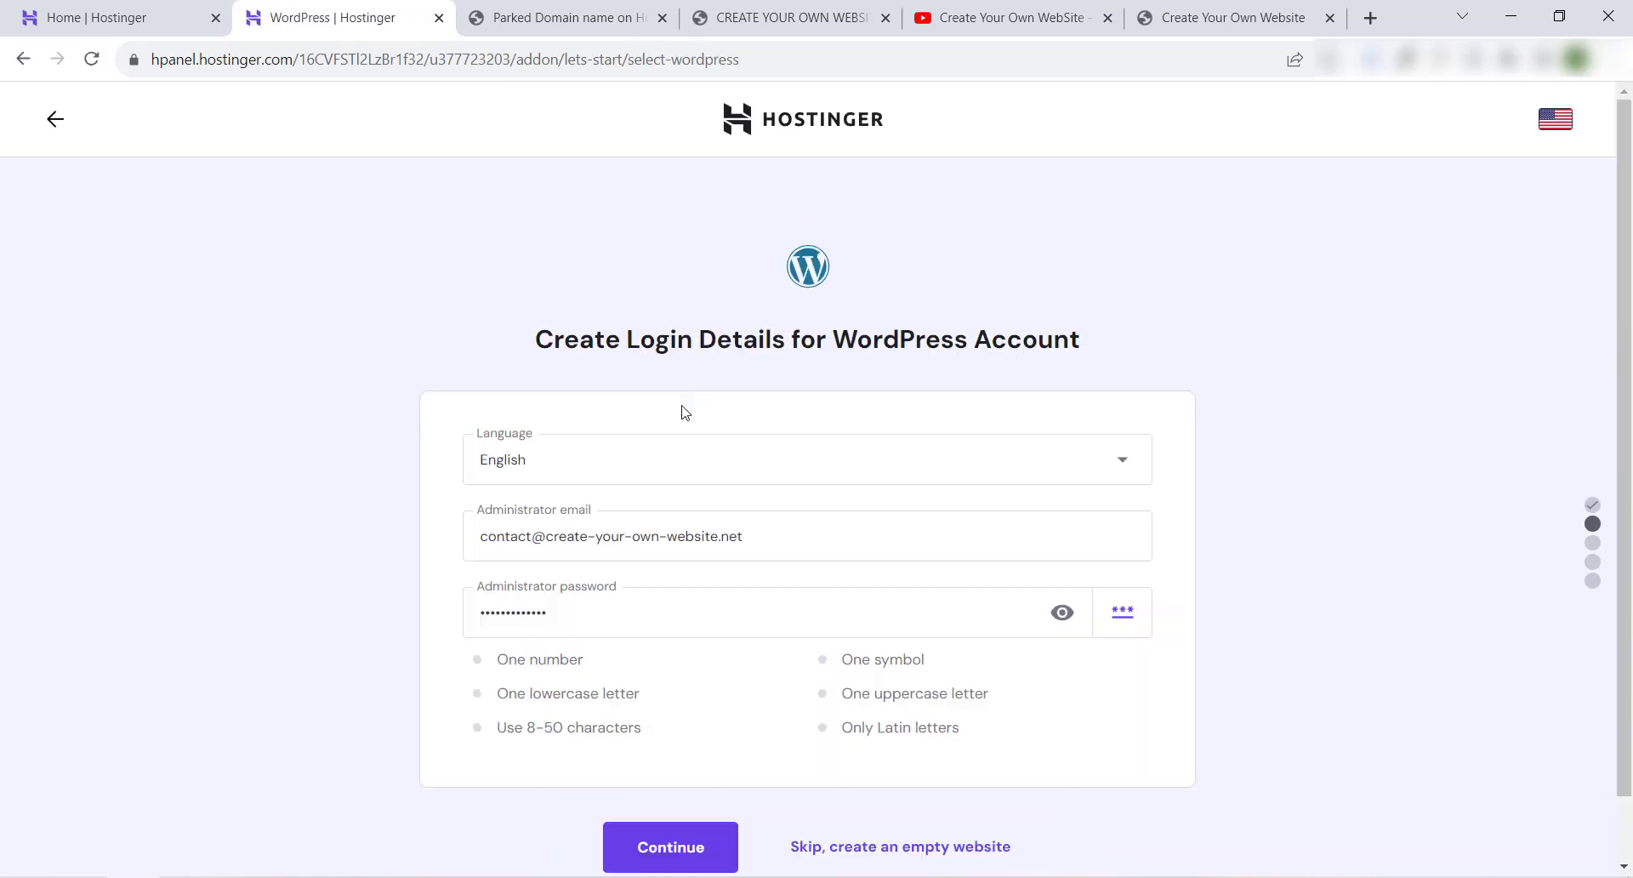
left_click(677, 619)
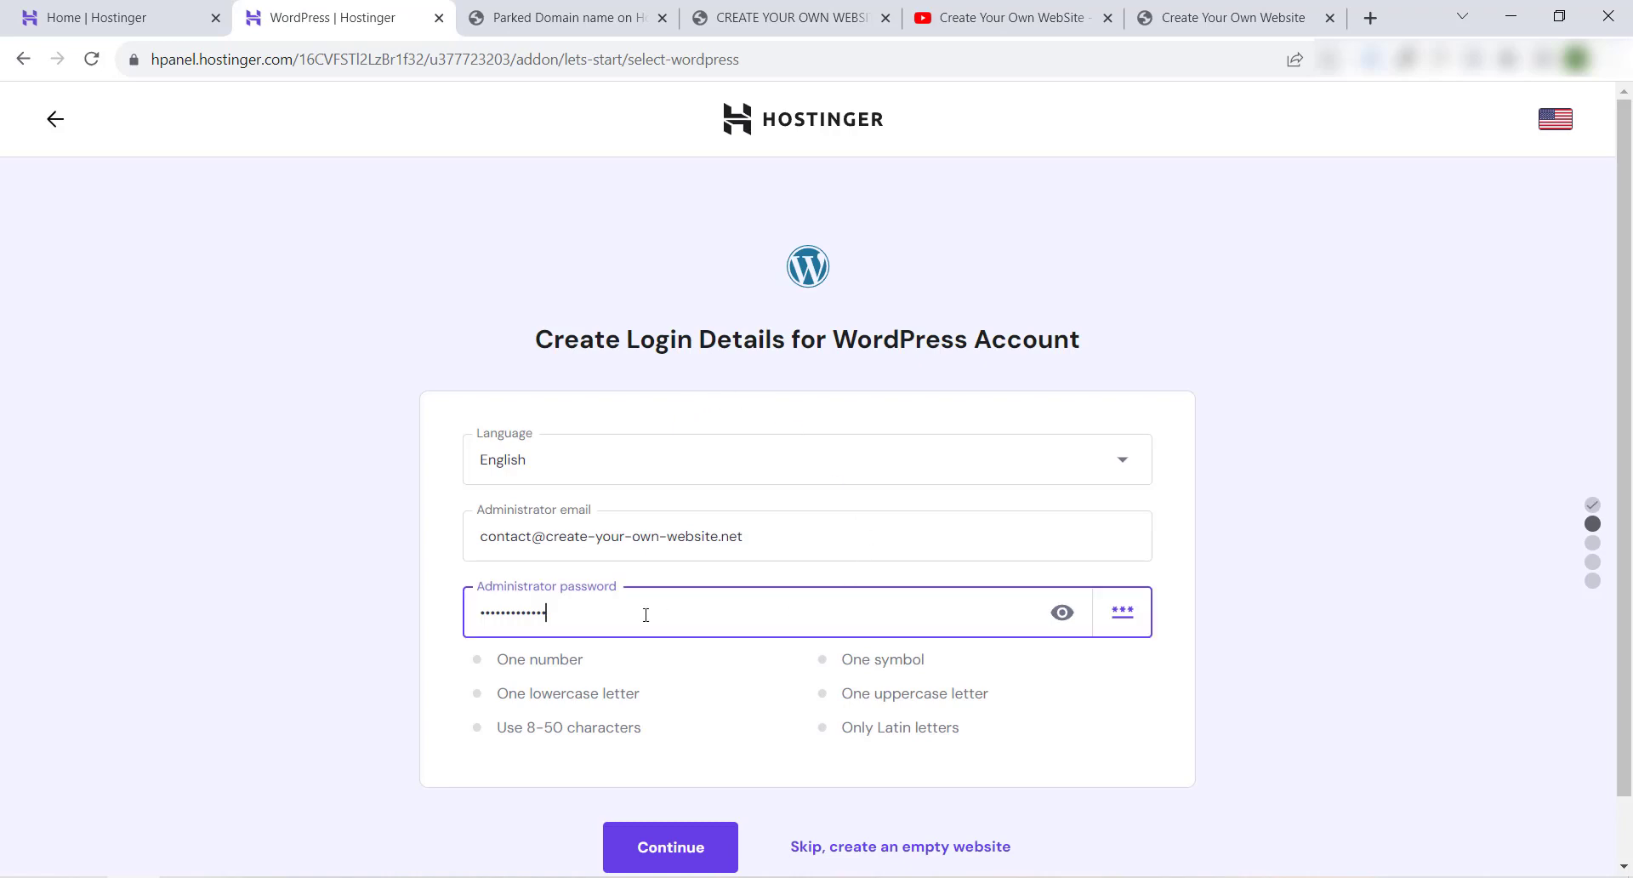
key("ctrl+a")
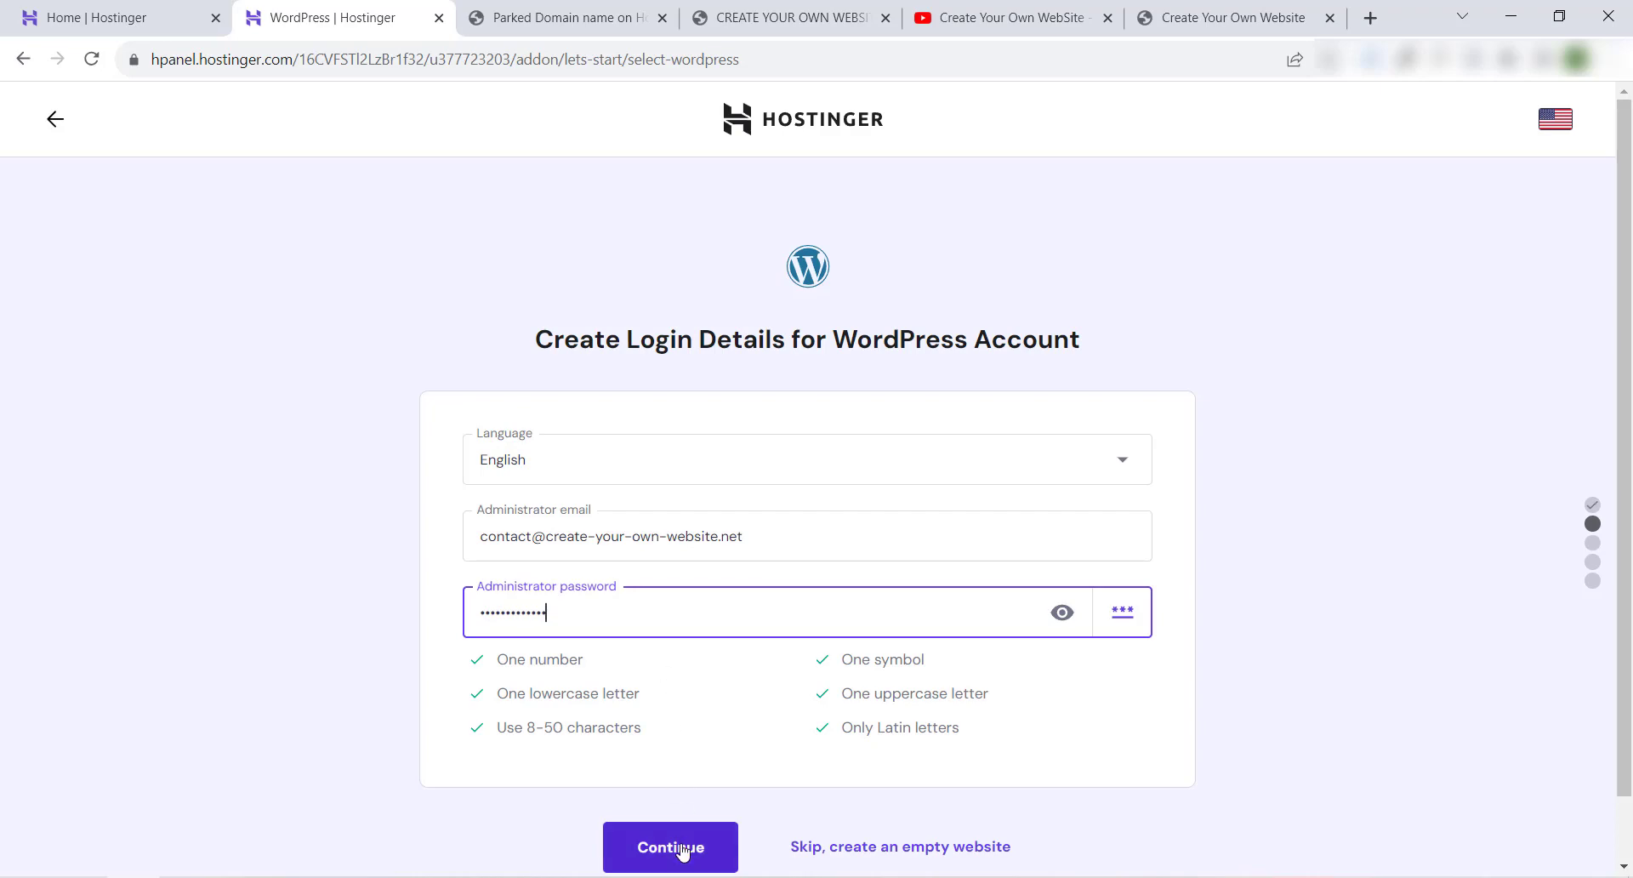
left_click(681, 851)
- Skip plugins and template, then enter brand 'create your website xyz' and description 'a new website'
scroll(656, 626, "down", 9)
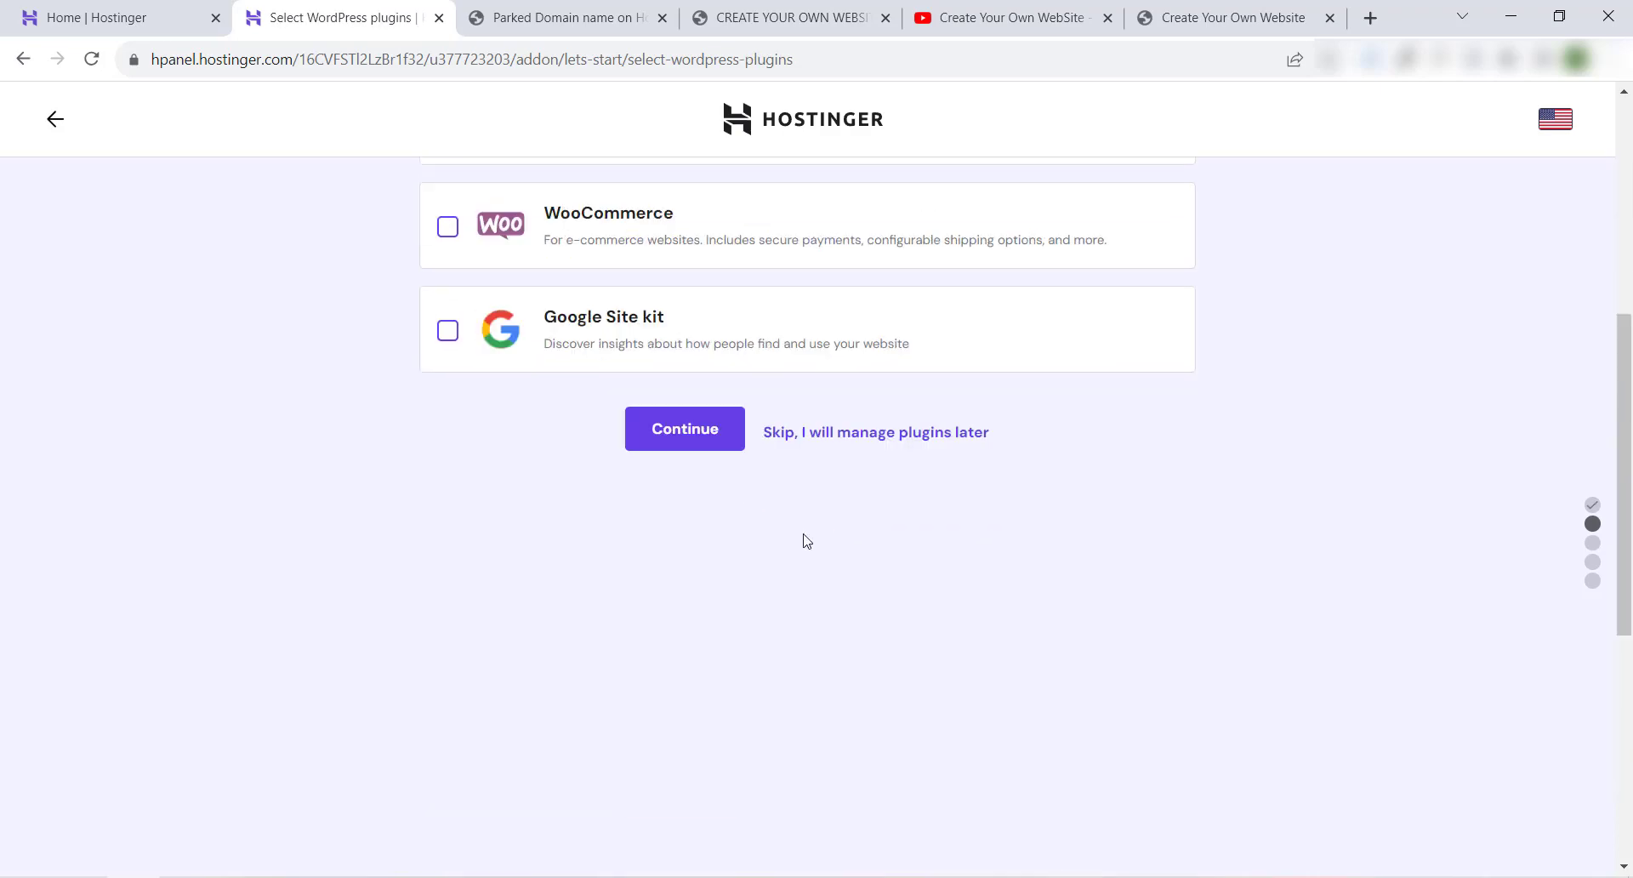
left_click(867, 255)
scroll(809, 408, "down", 3)
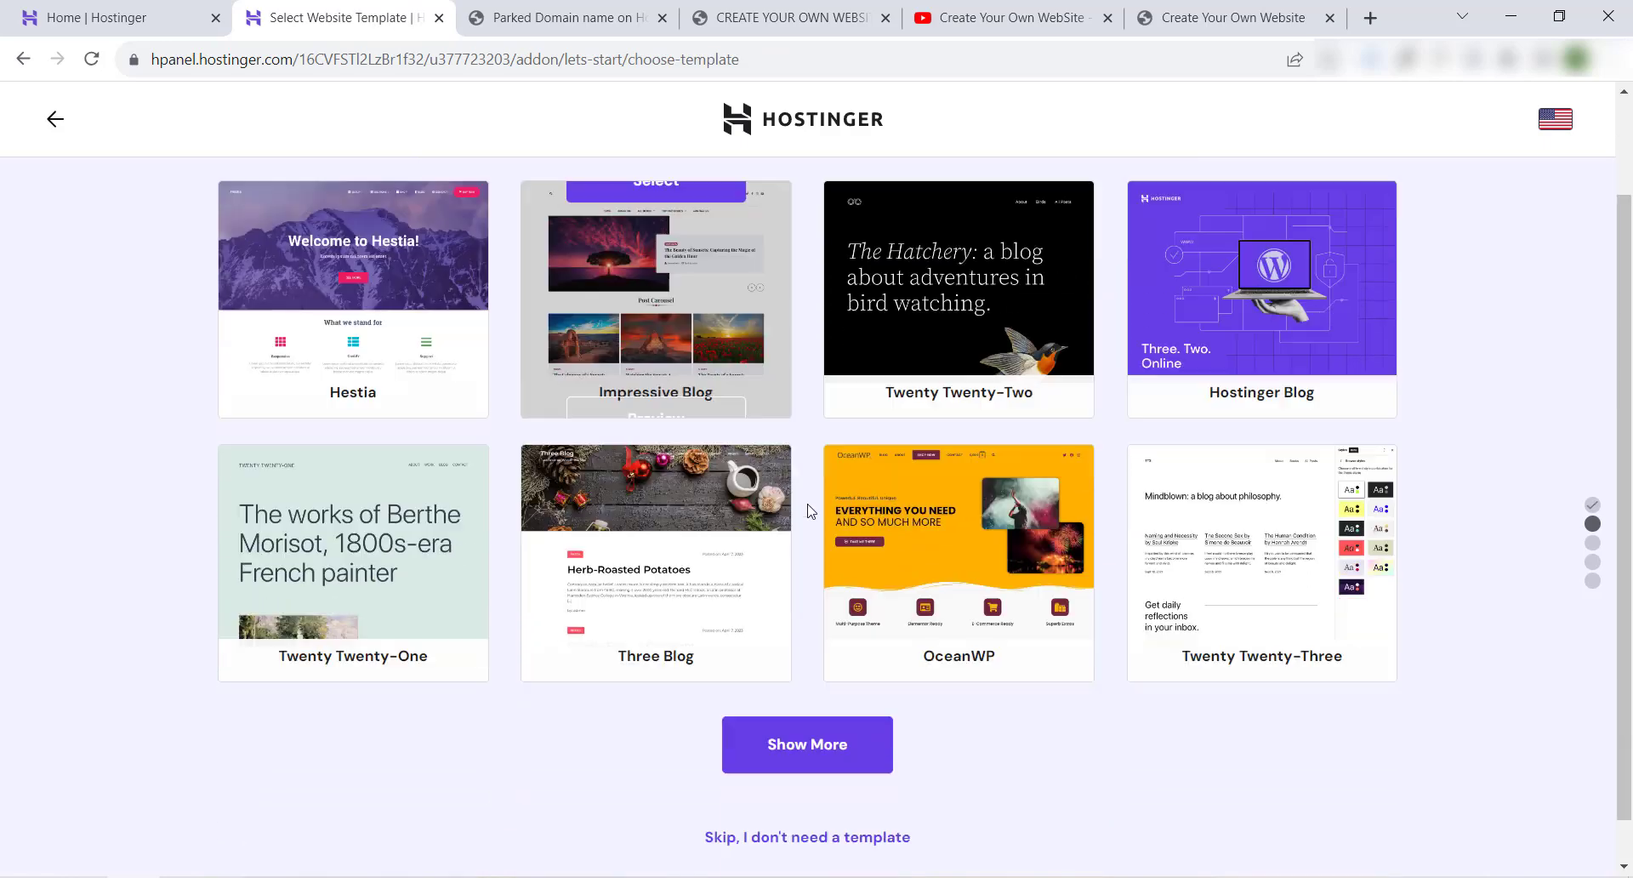
left_click(831, 787)
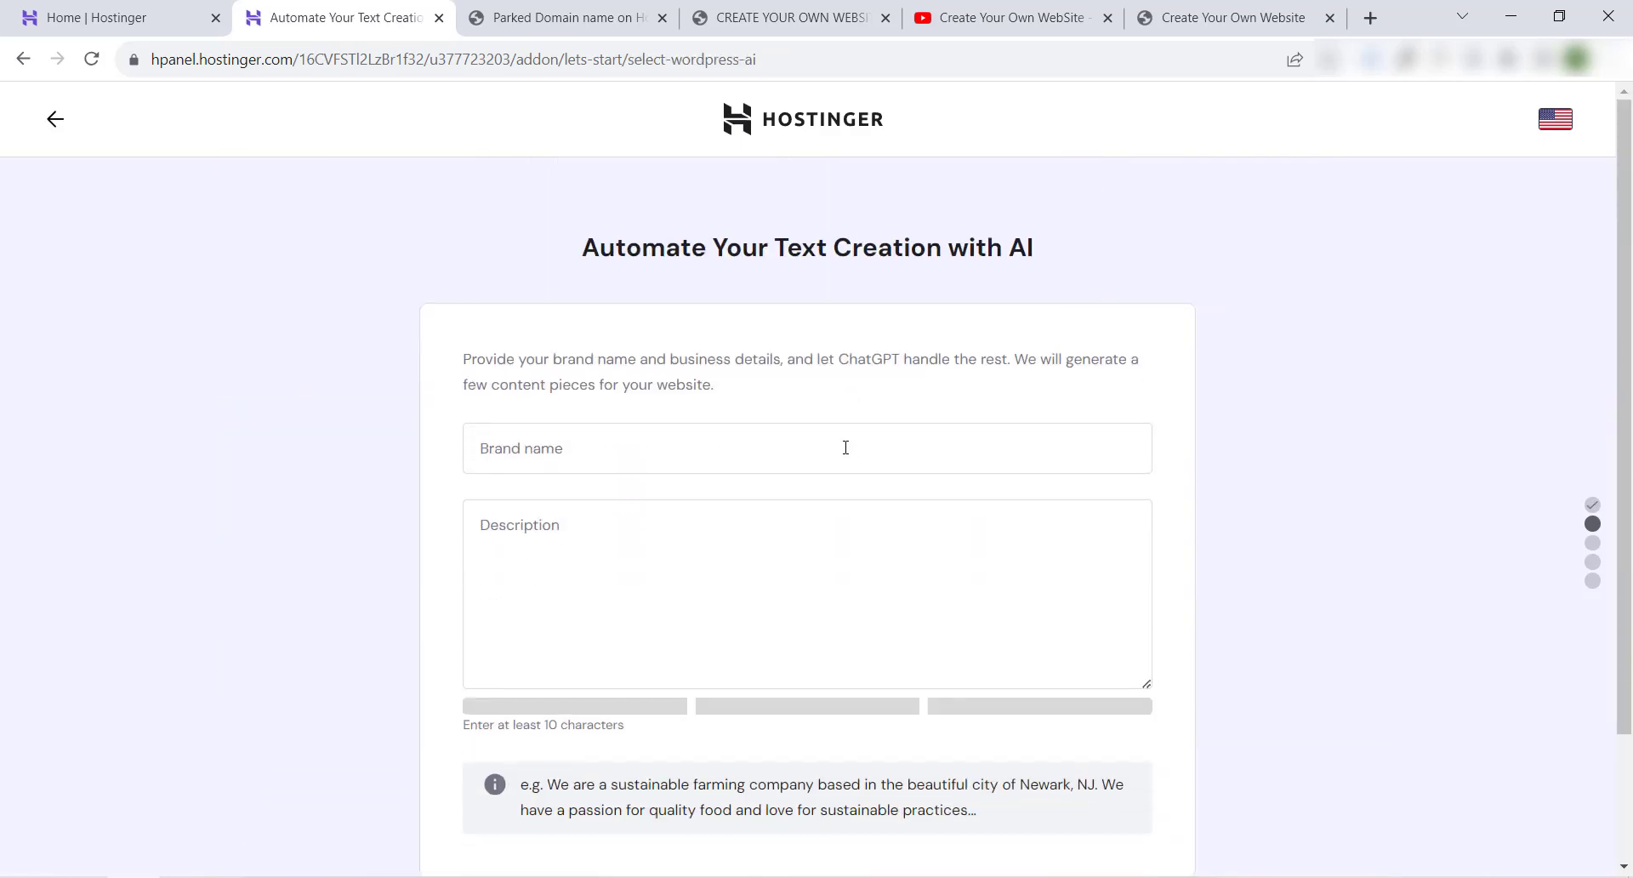
left_click(845, 448)
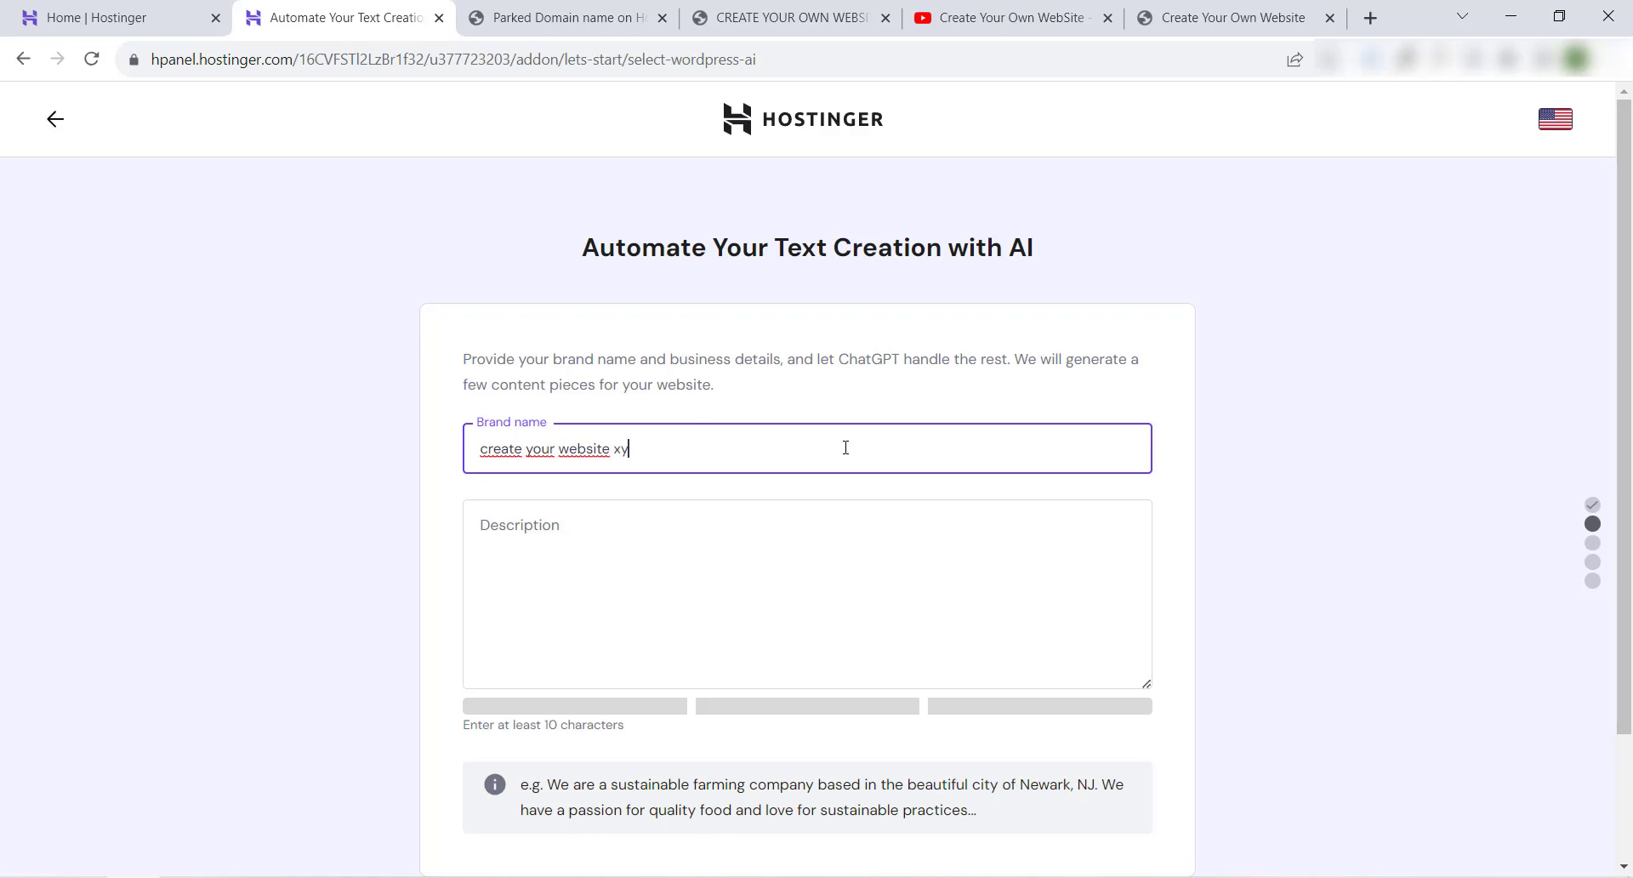
left_click(849, 544)
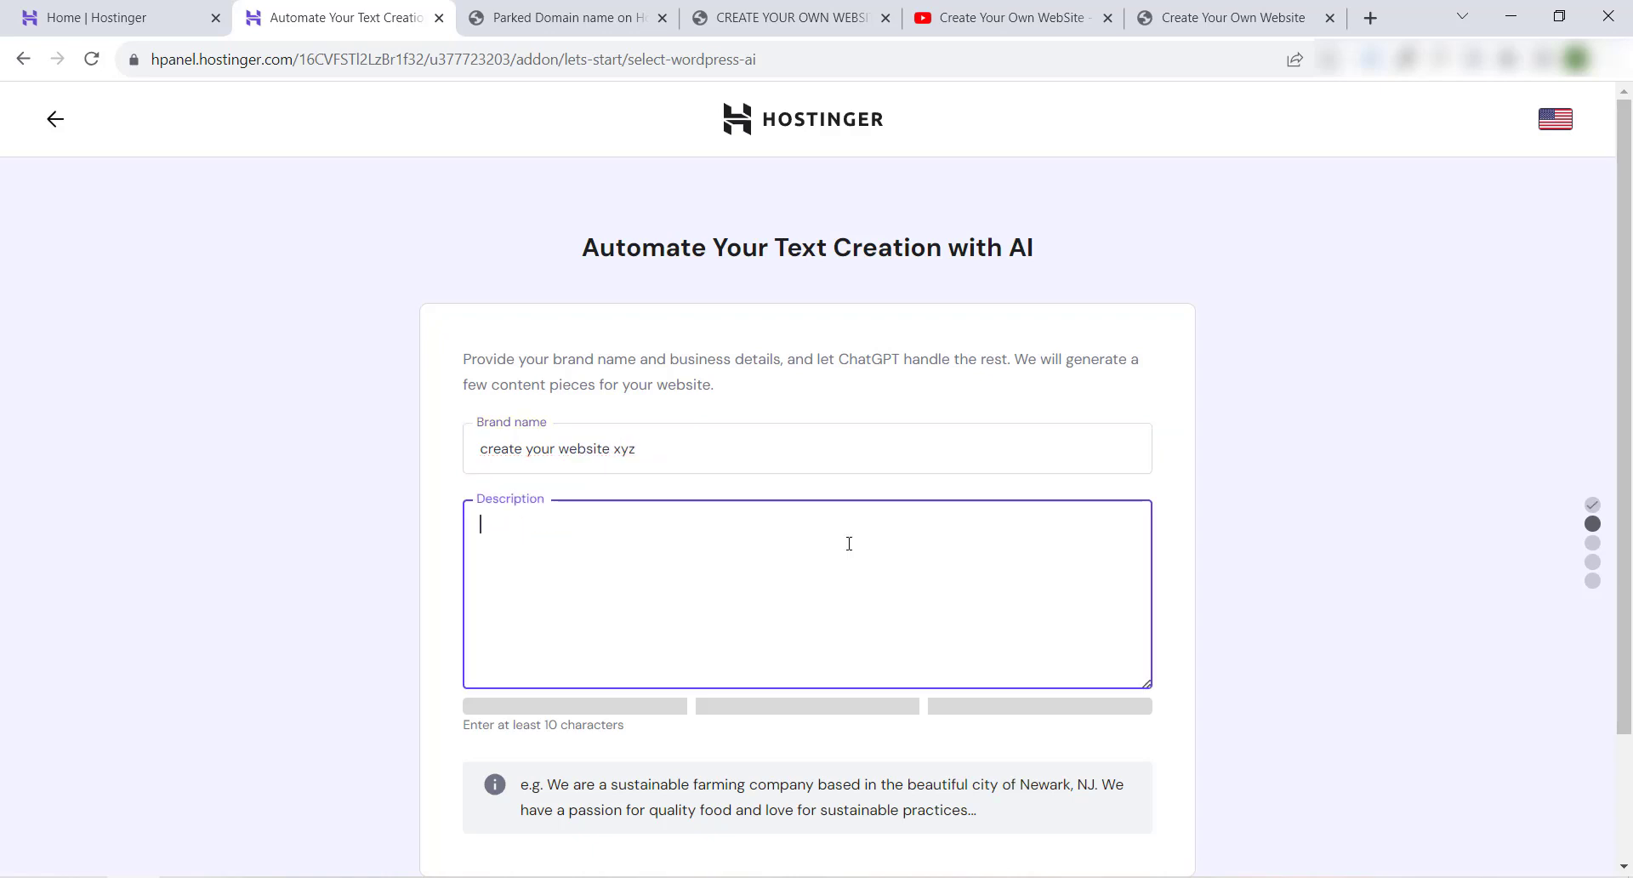
type("a new website")
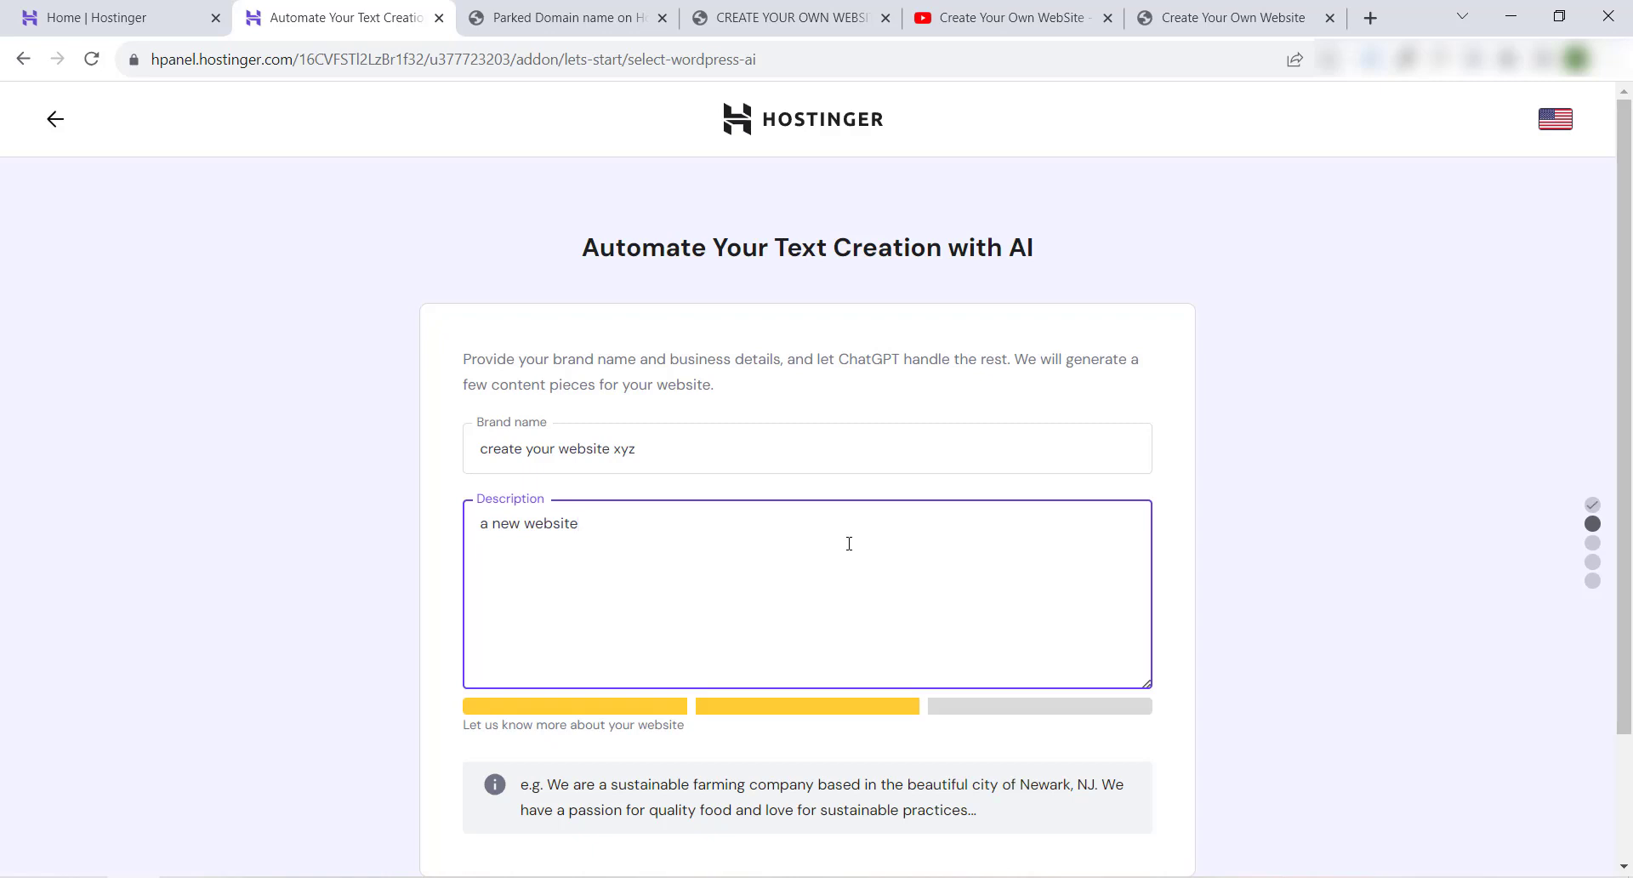
scroll(849, 544, "down", 2)
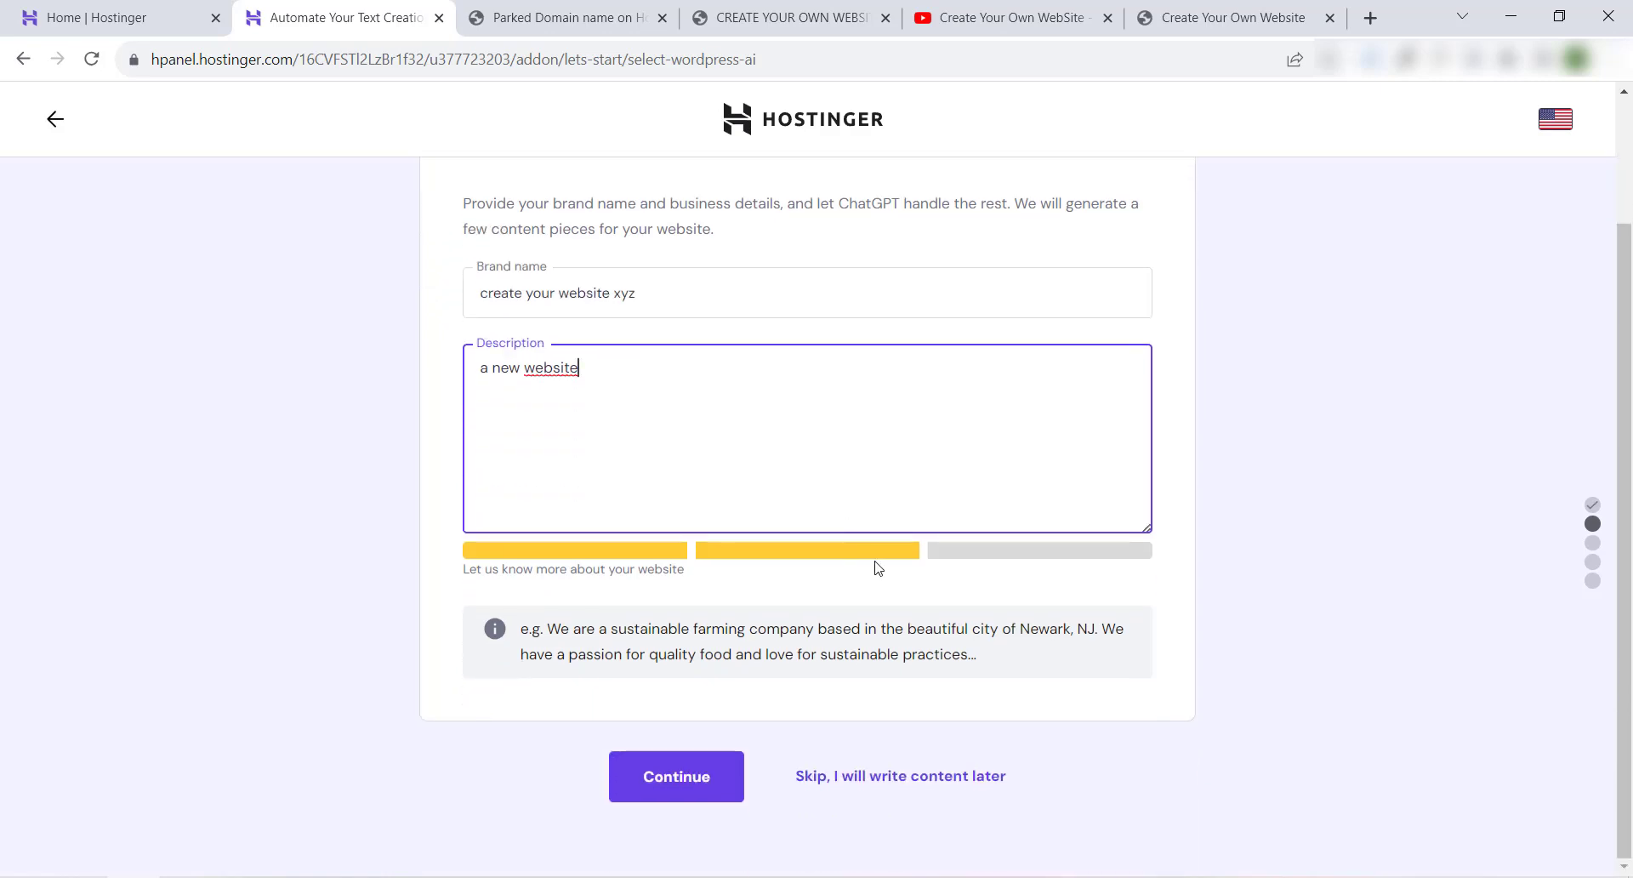
left_click(703, 776)
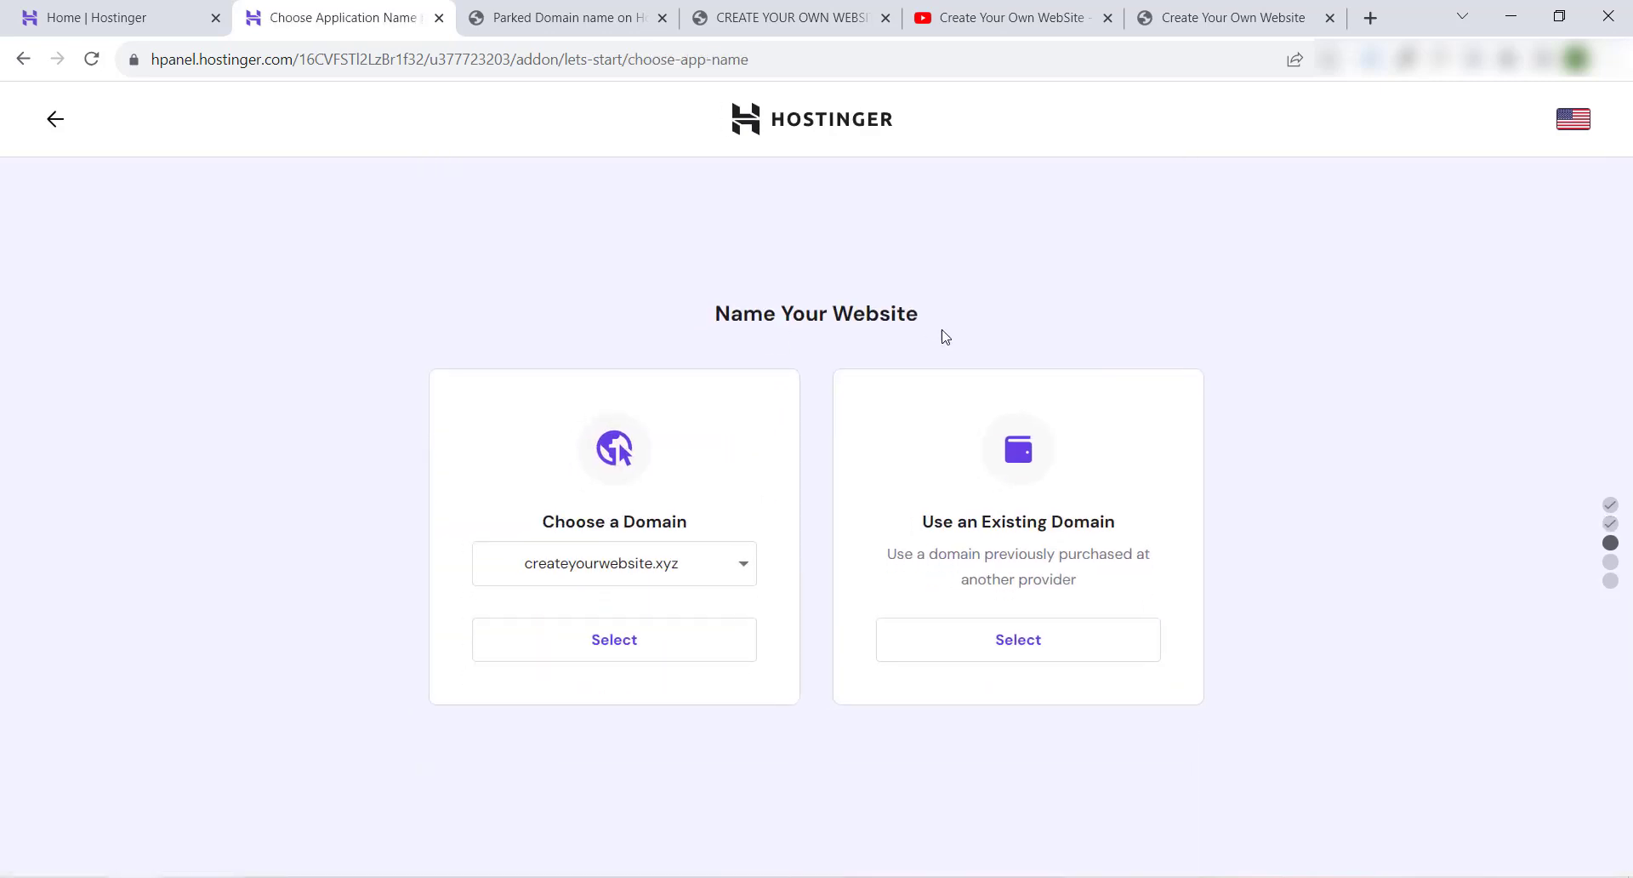
- Select createyourwebsite.xyz from the domain list as the new site's domain
left_click(691, 568)
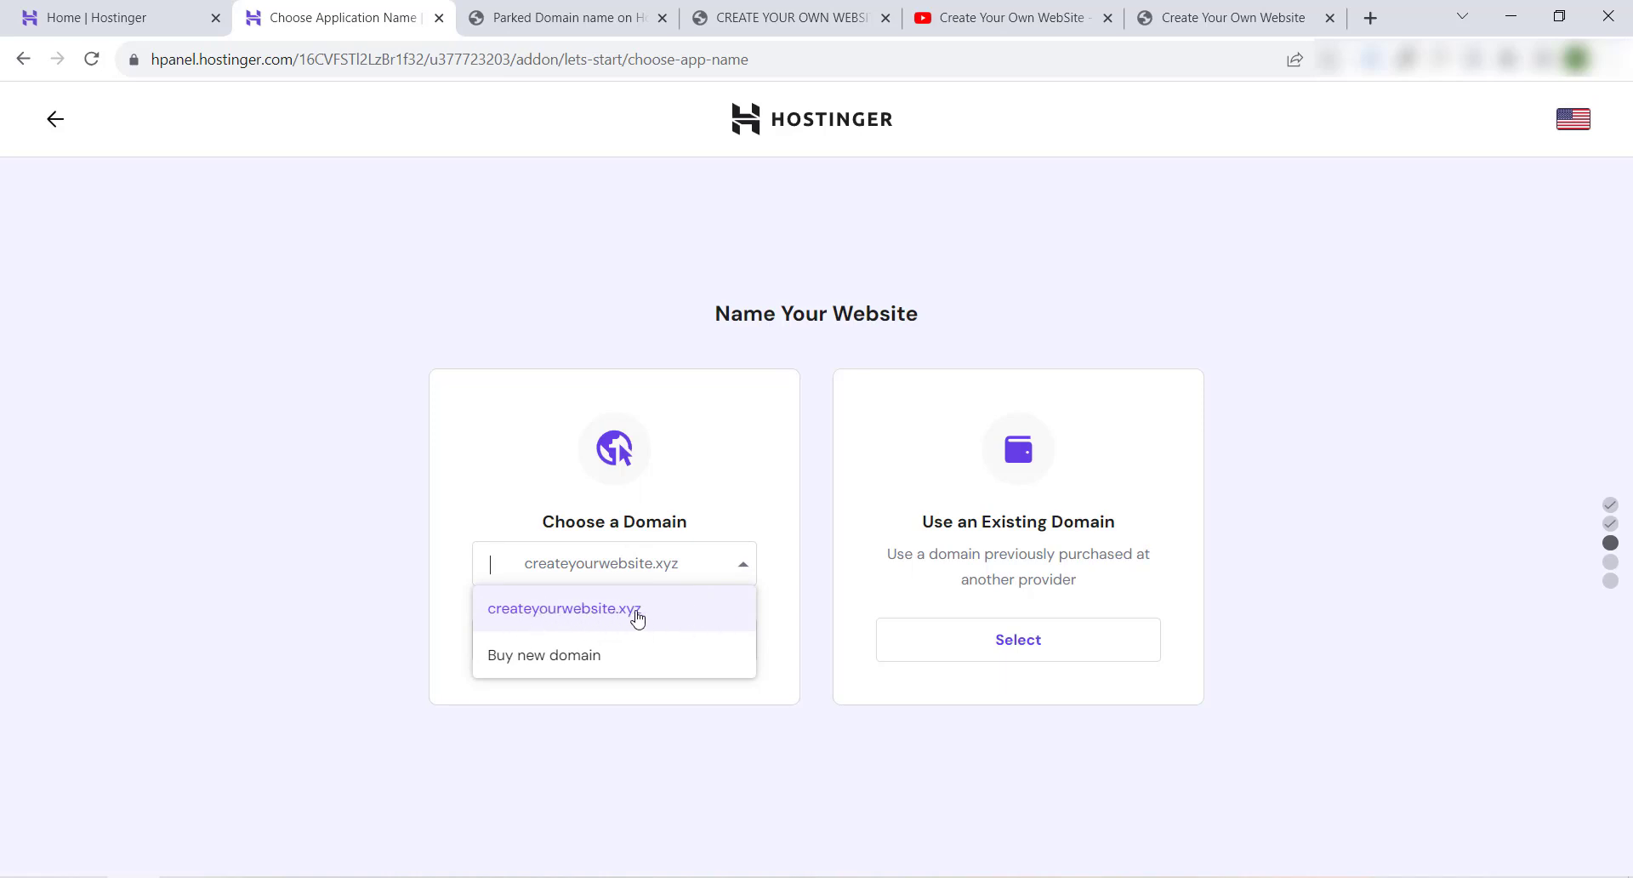
left_click(658, 612)
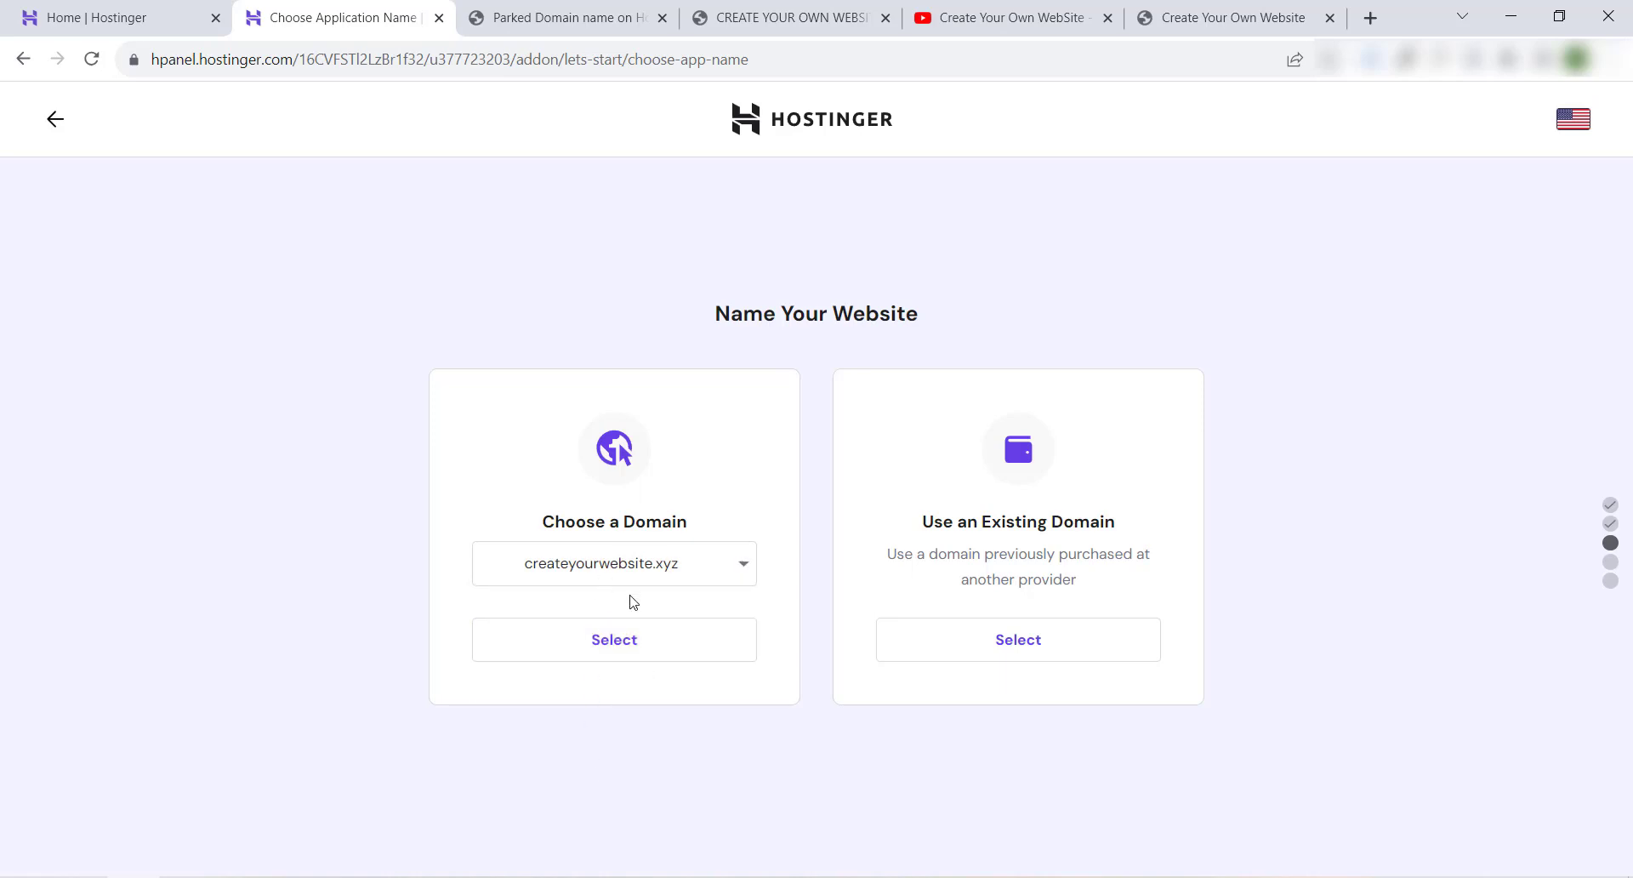
left_click(620, 642)
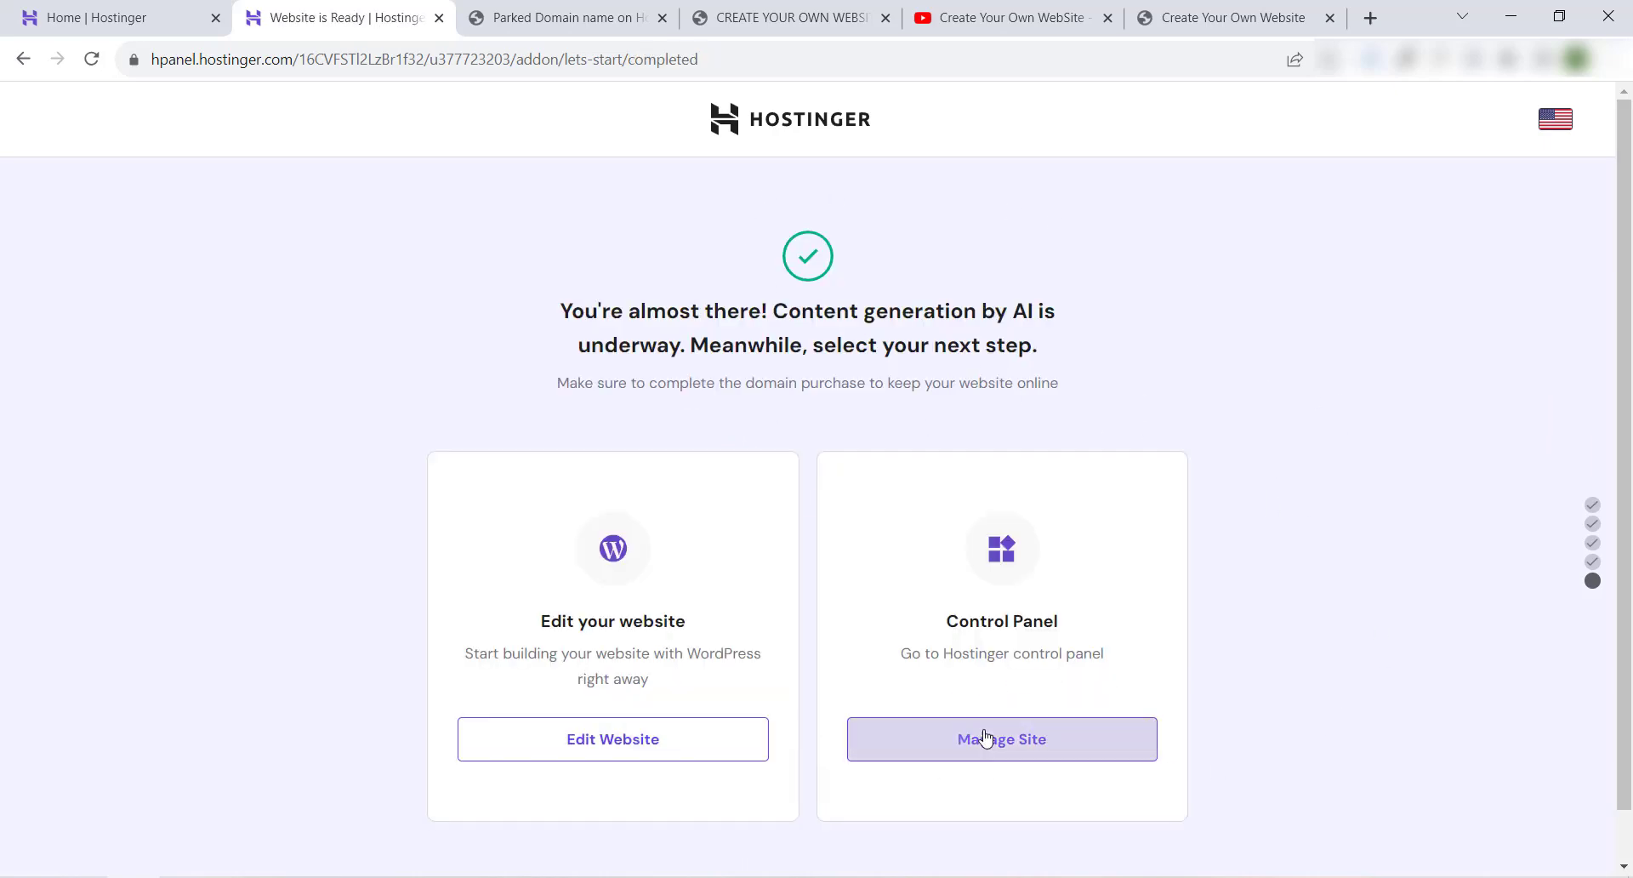
- Open the createyourwebsite.xyz site dashboard, view the live blog, then return to the dashboard
left_click(1012, 739)
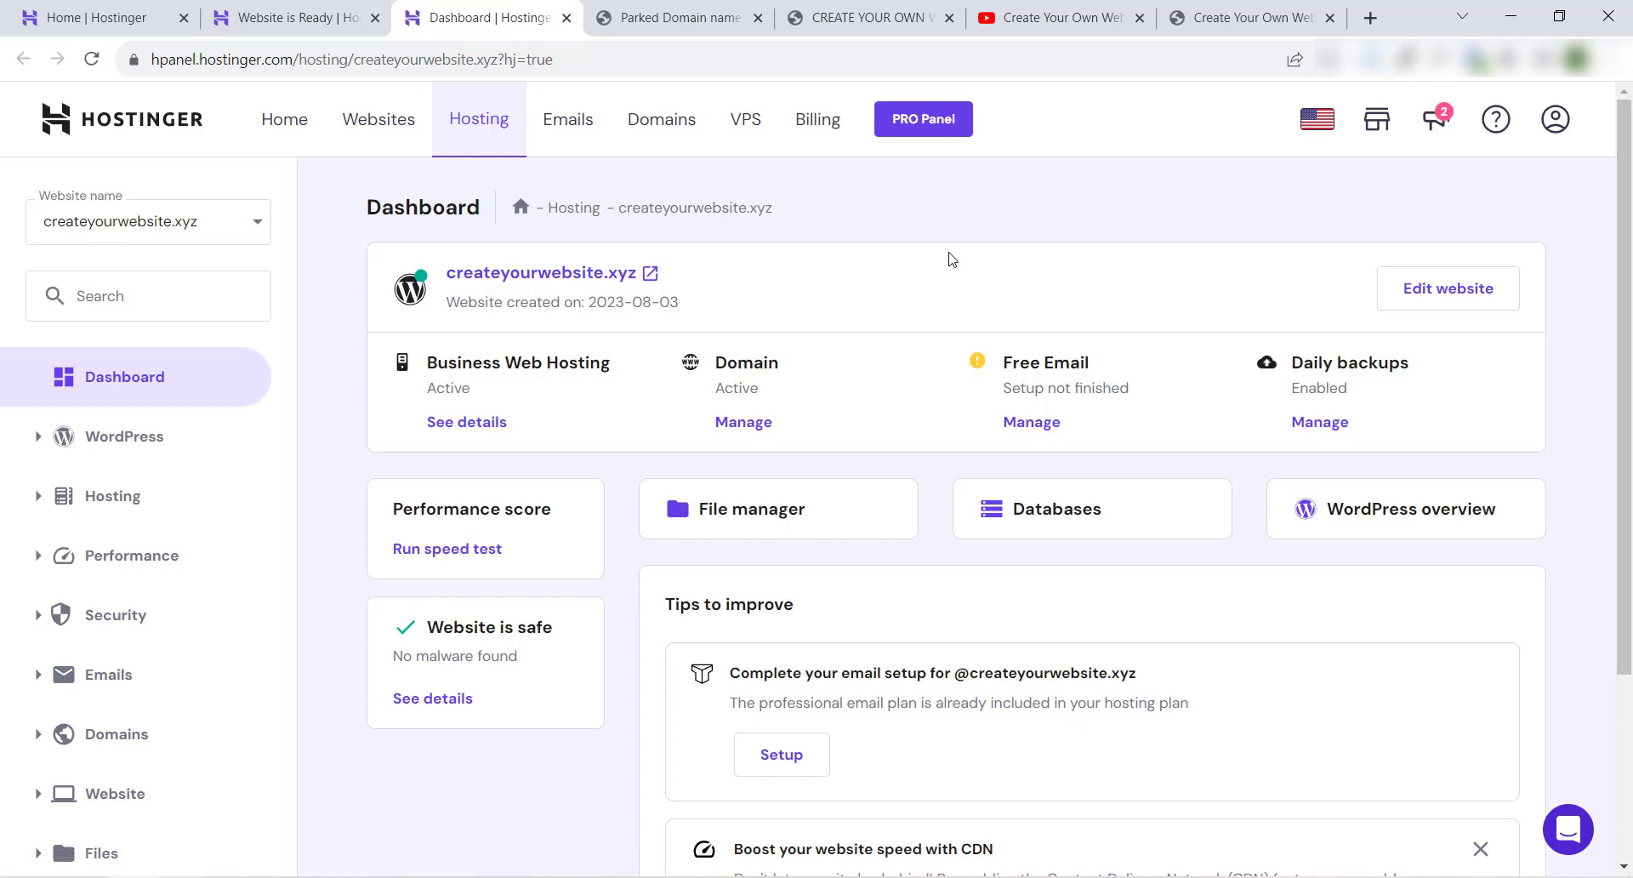
left_click(507, 273)
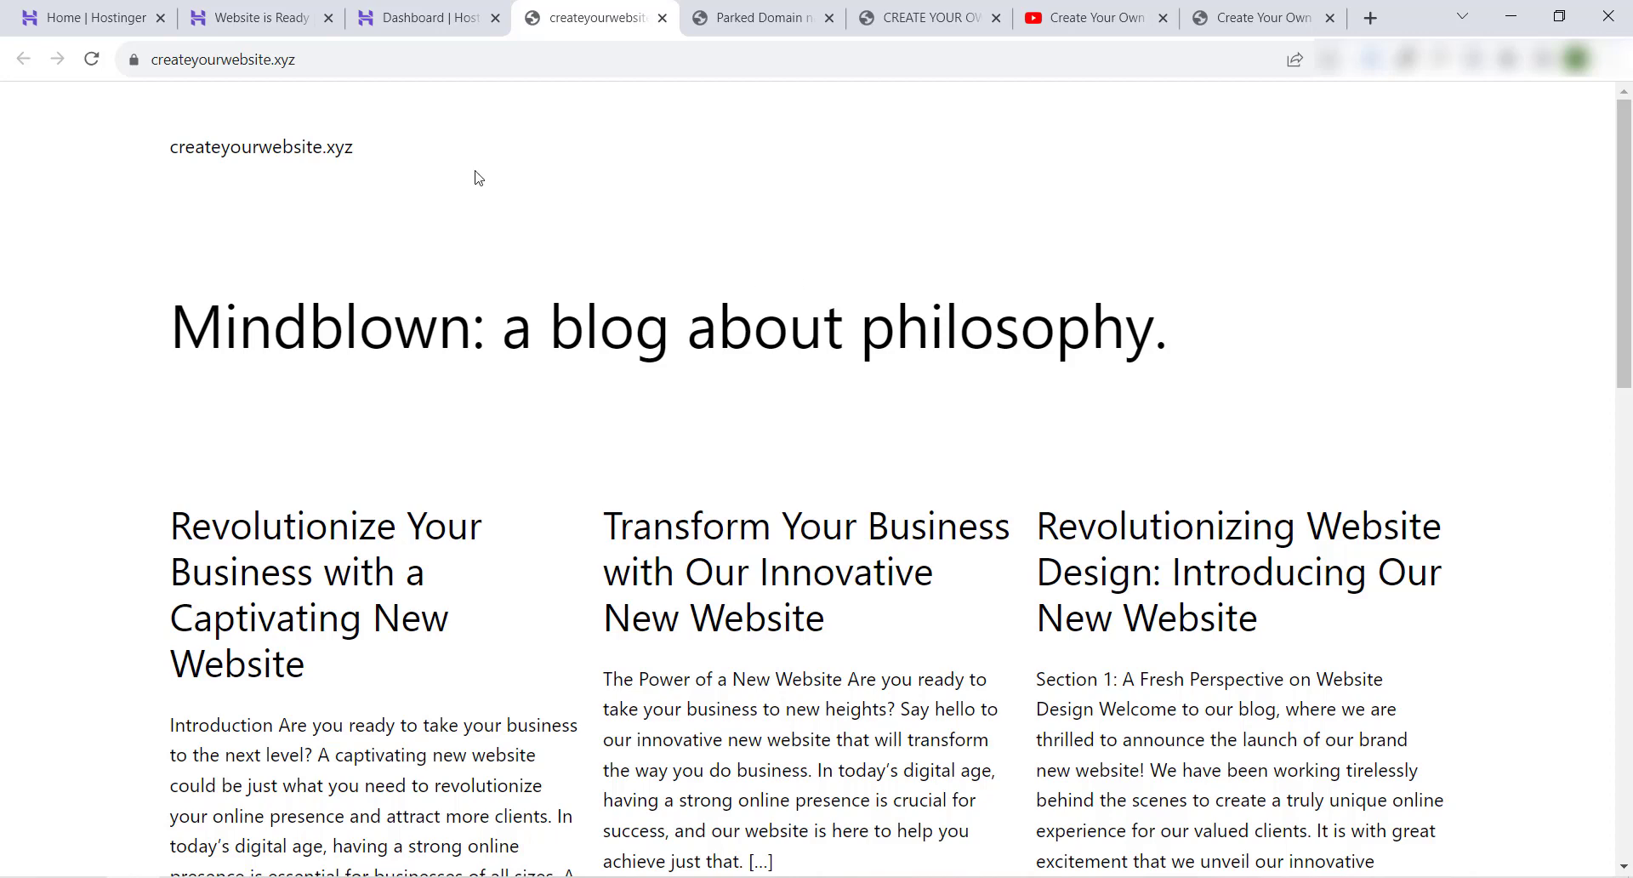
left_click(405, 26)
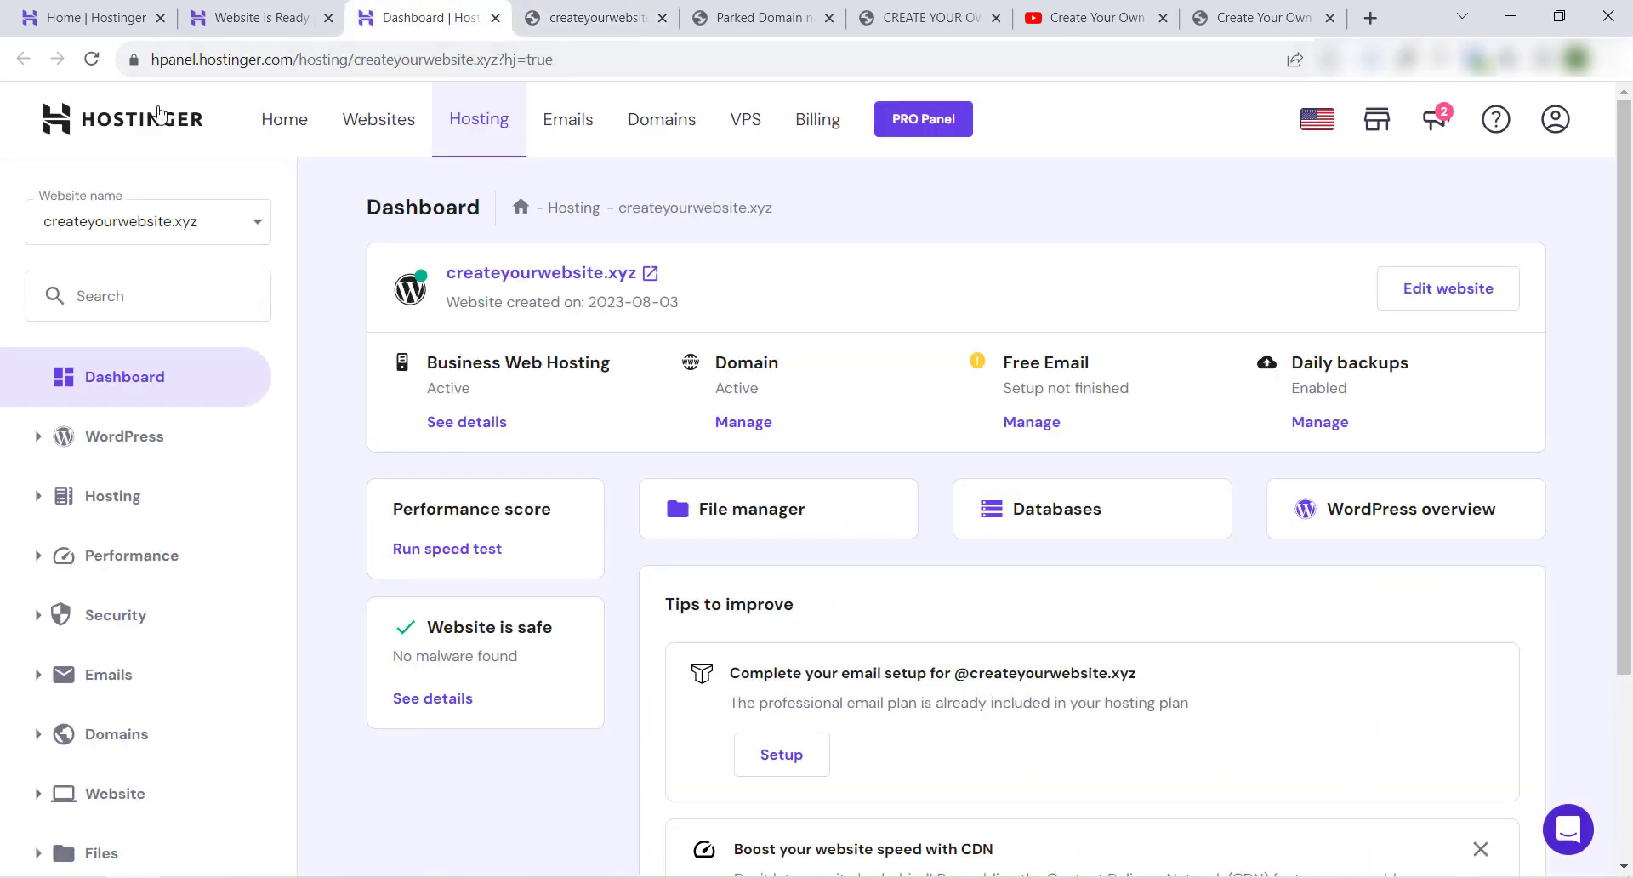
- Check the Business Web Hosting plan's website list, then switch to the YouTube channel tab
left_click(158, 113)
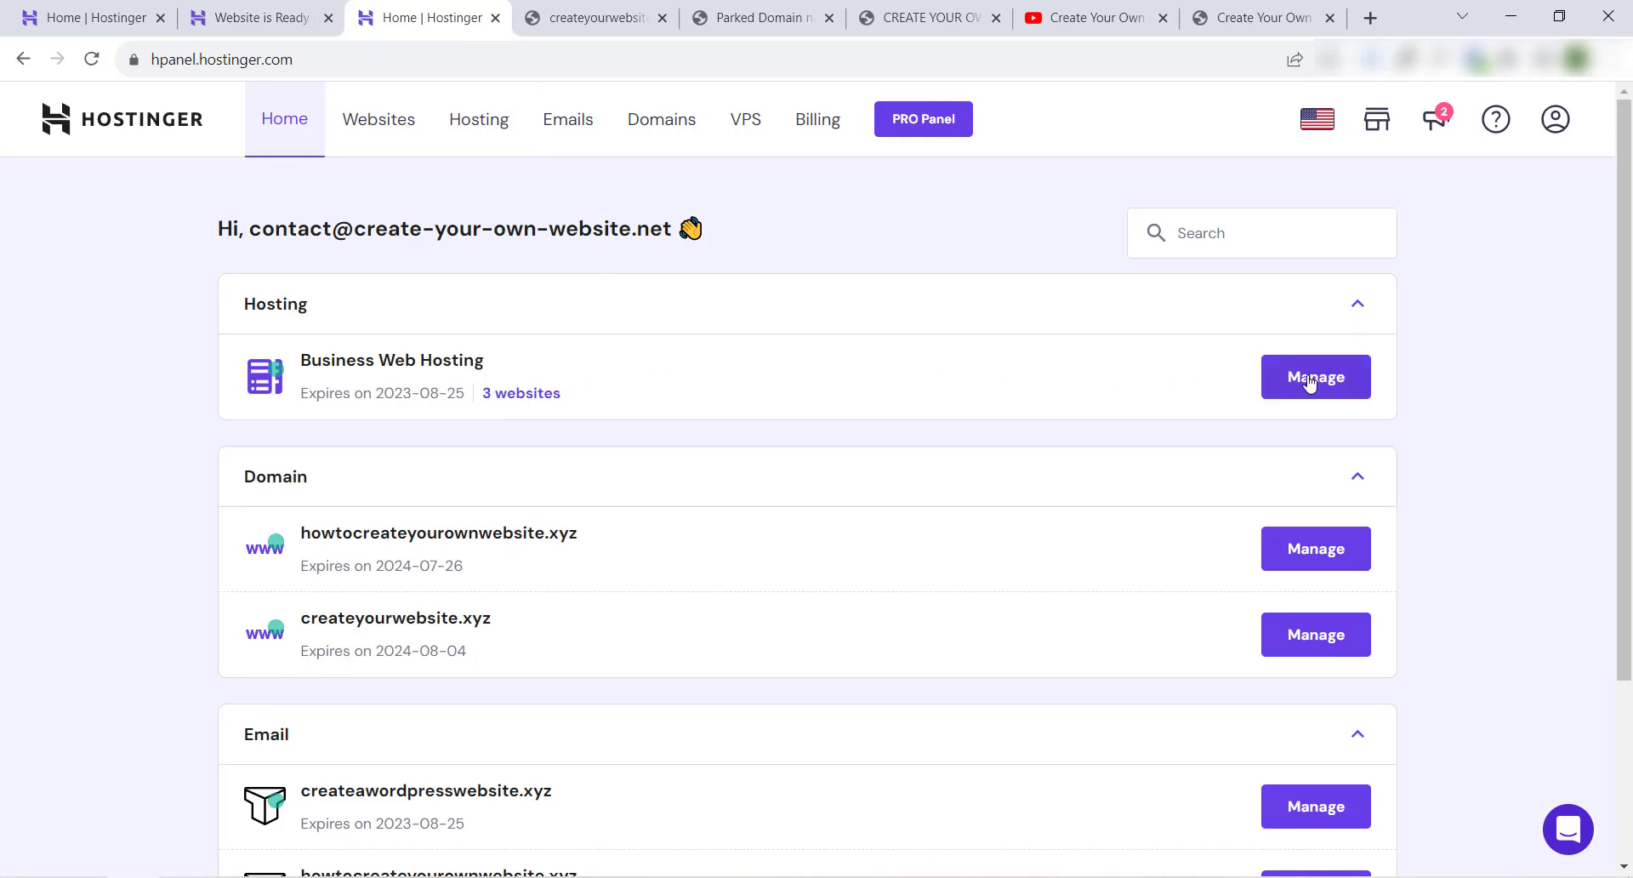
left_click(1283, 382)
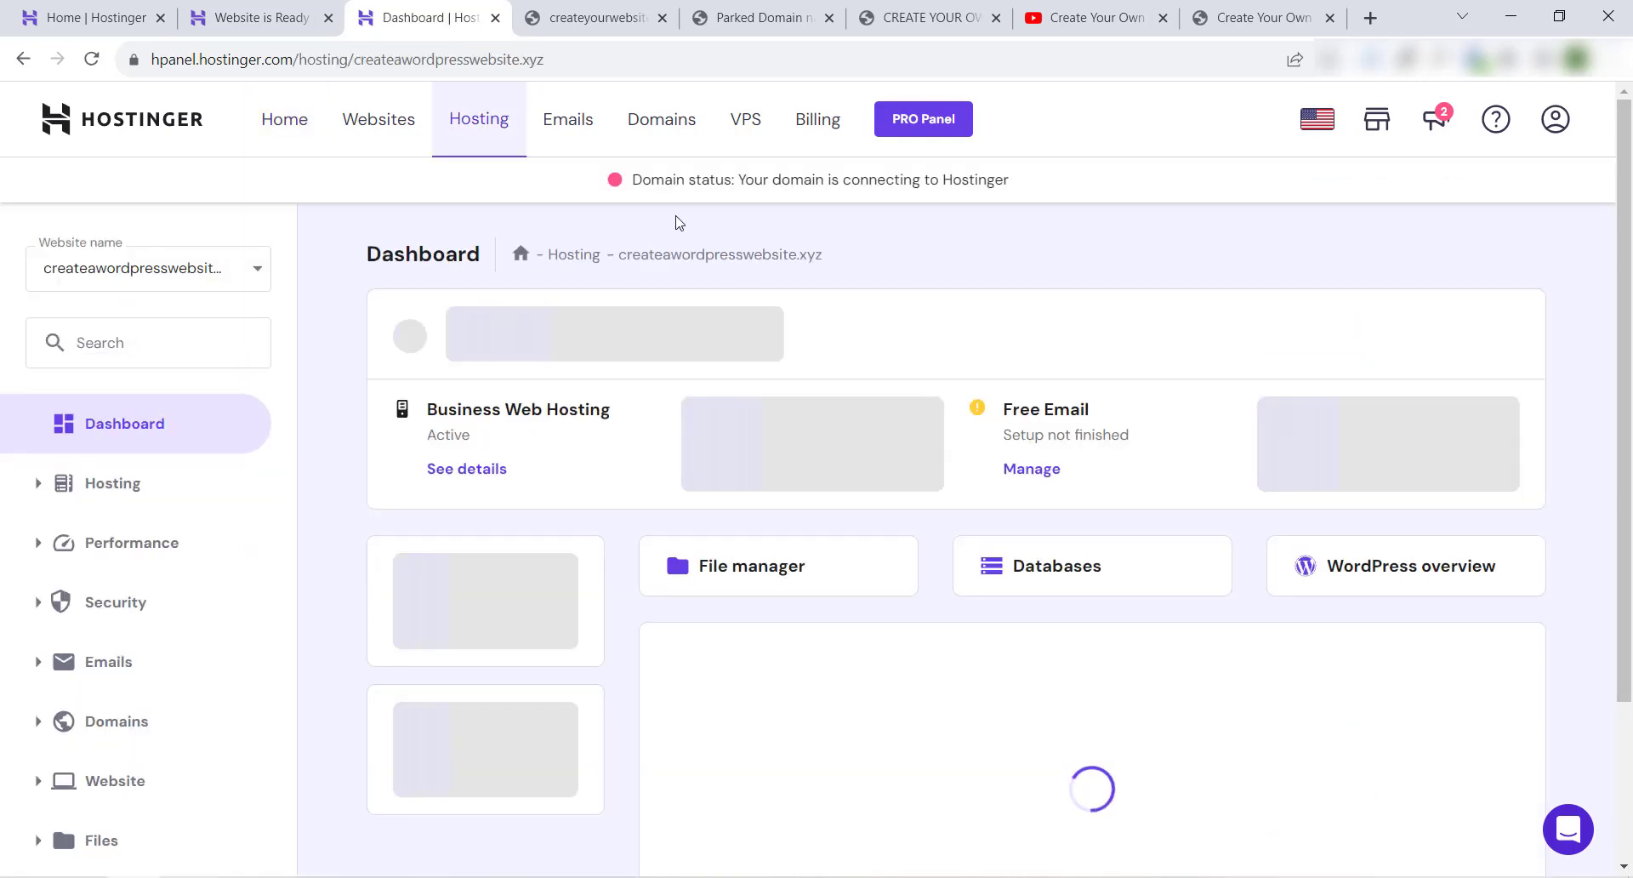
left_click(242, 273)
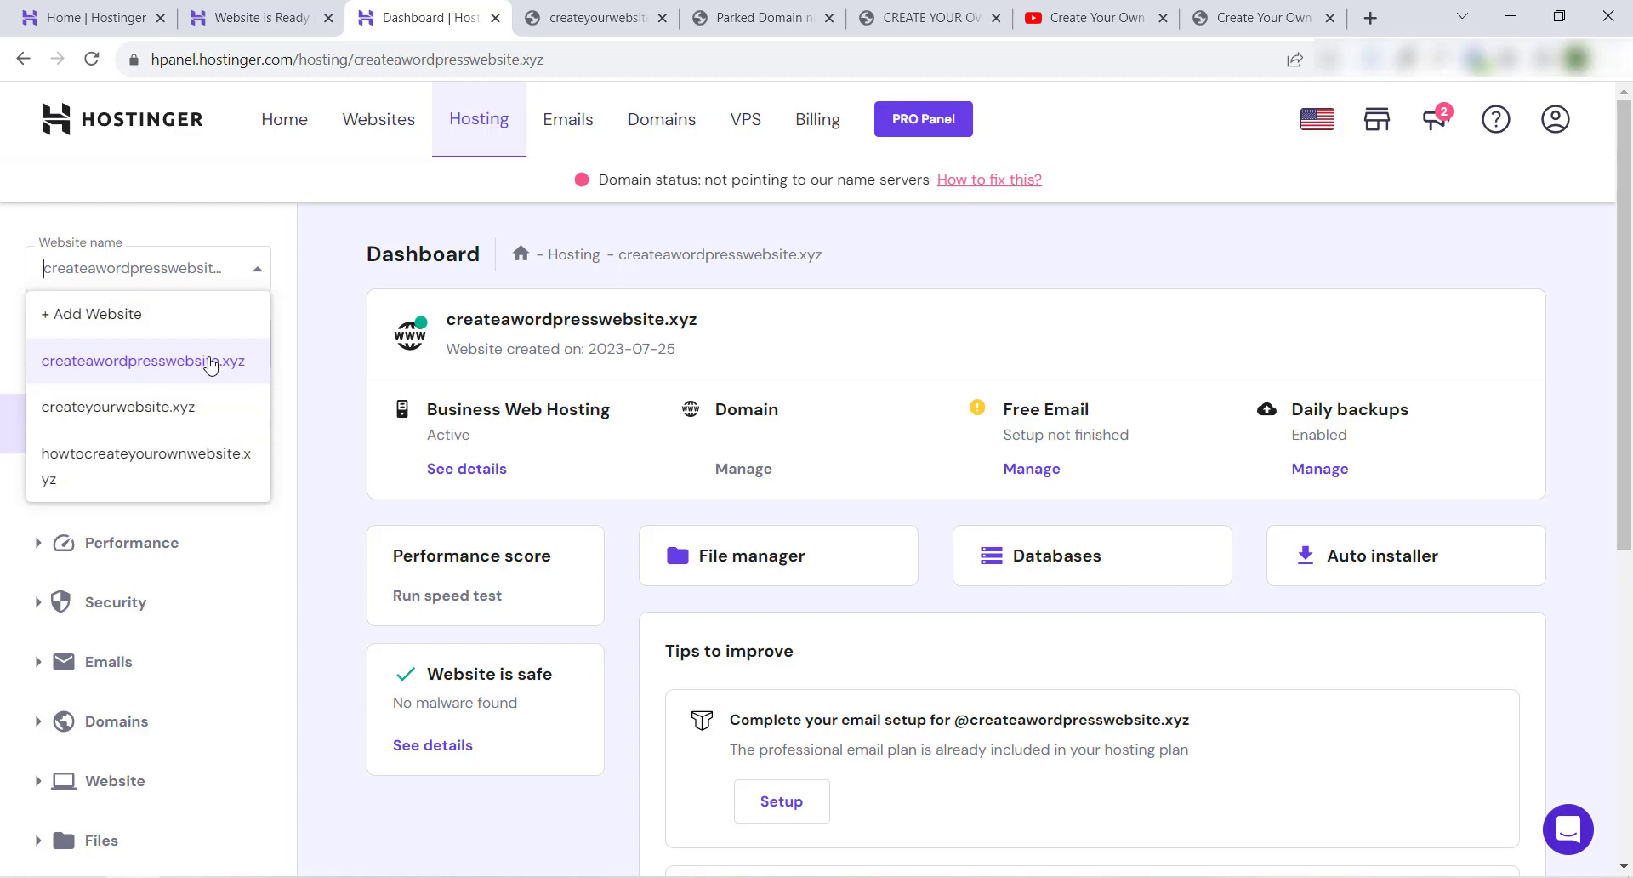
left_click(1043, 10)
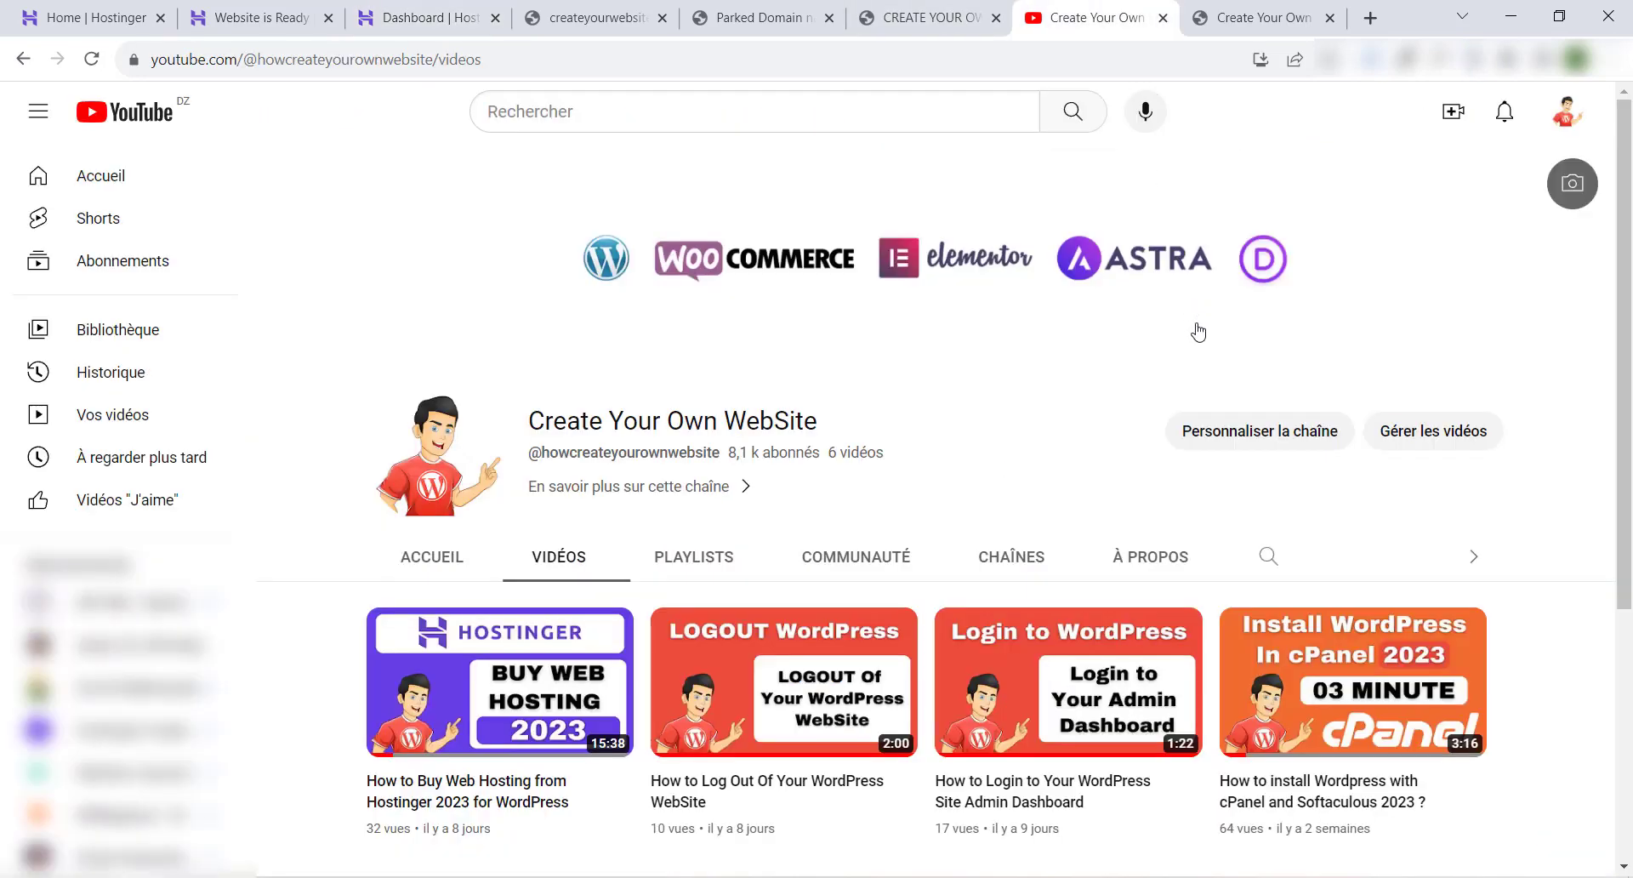